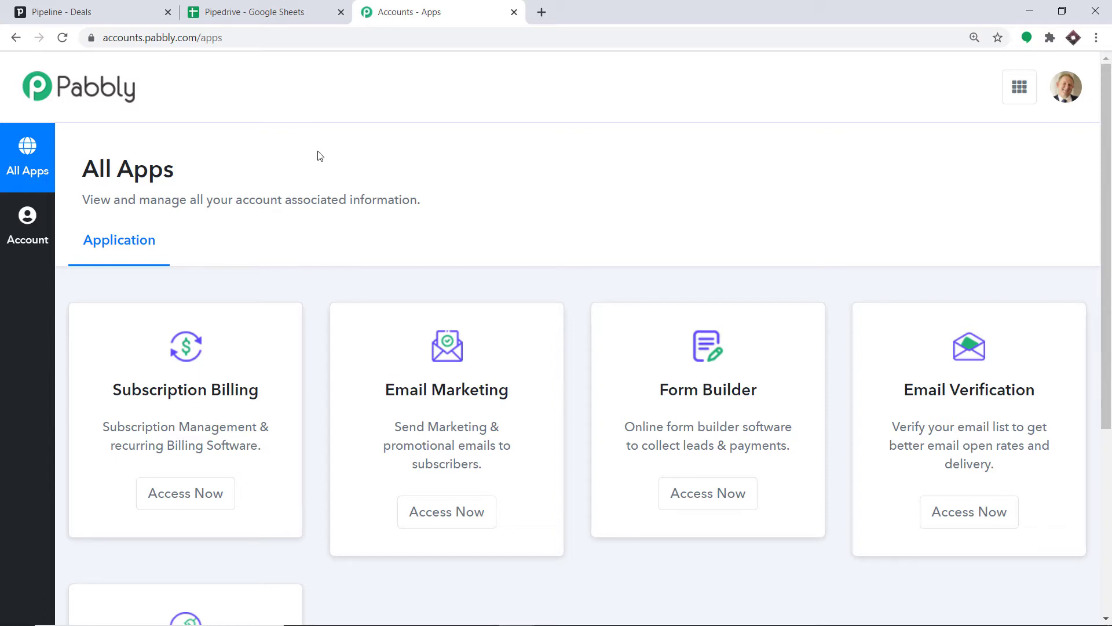
# - Open the Connect app and create a new workflow named Pipedrive To Google Sheets
pyautogui.scroll(-5, 319, 165)
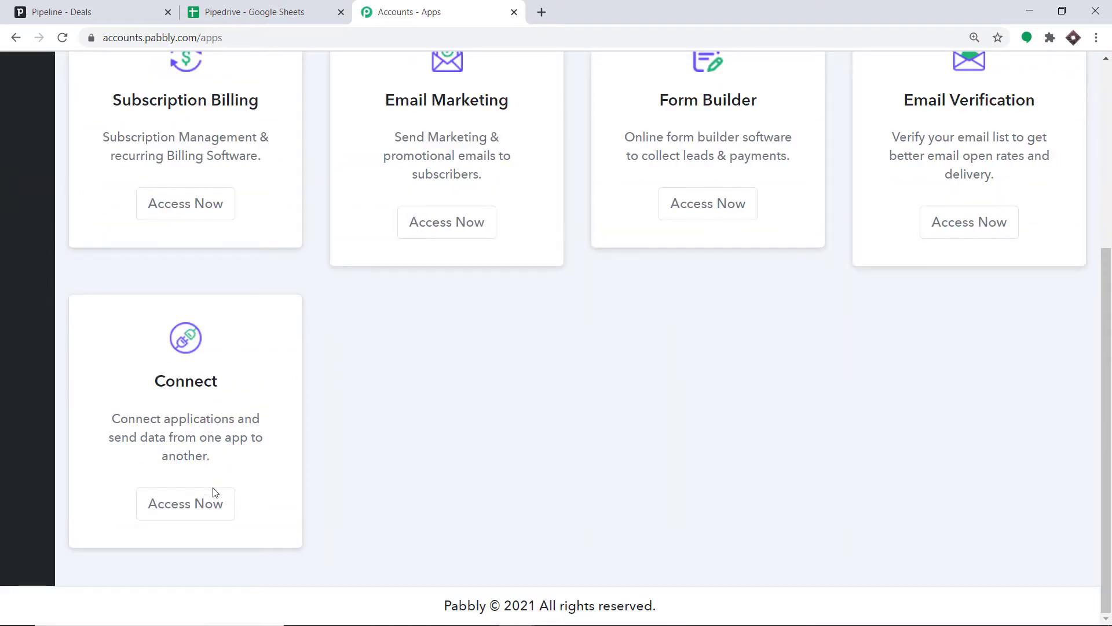
pyautogui.click(216, 505)
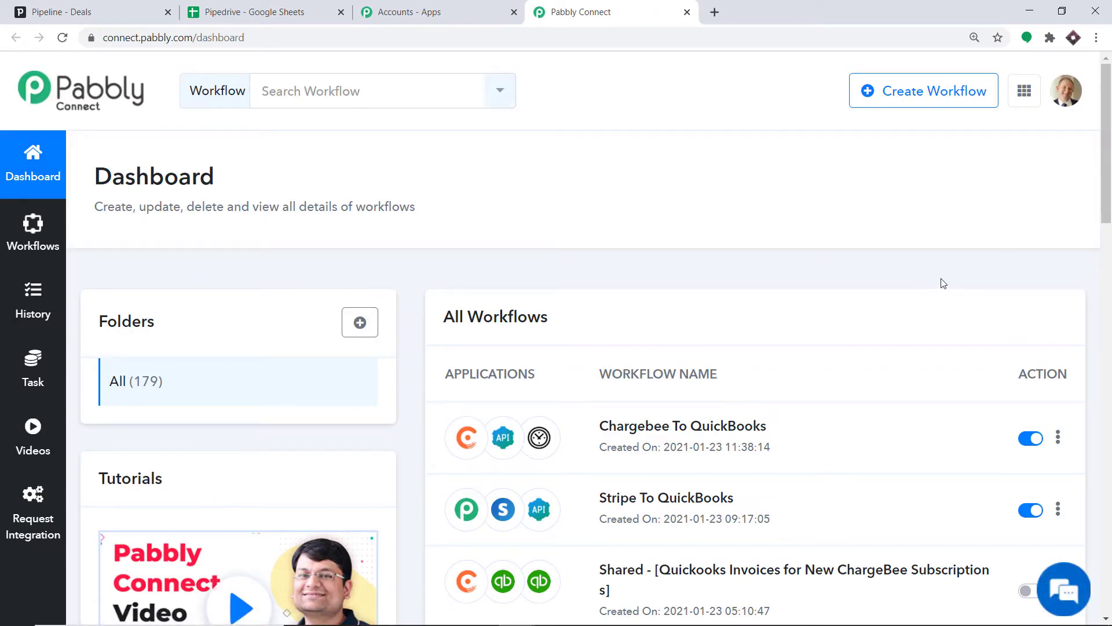
pyautogui.click(949, 90)
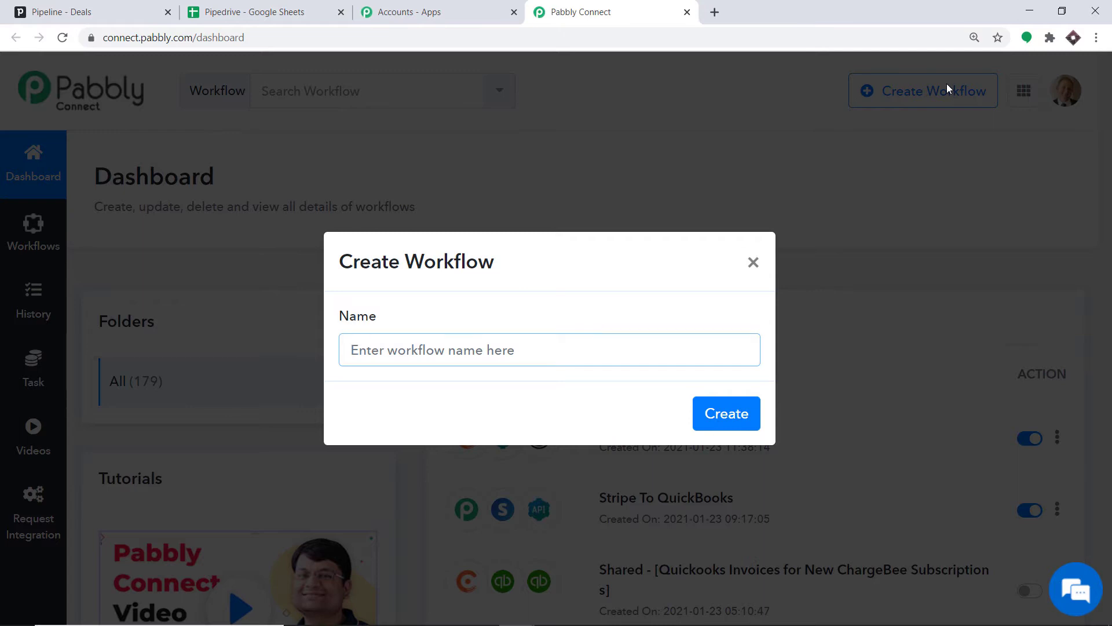
pyautogui.write('P')
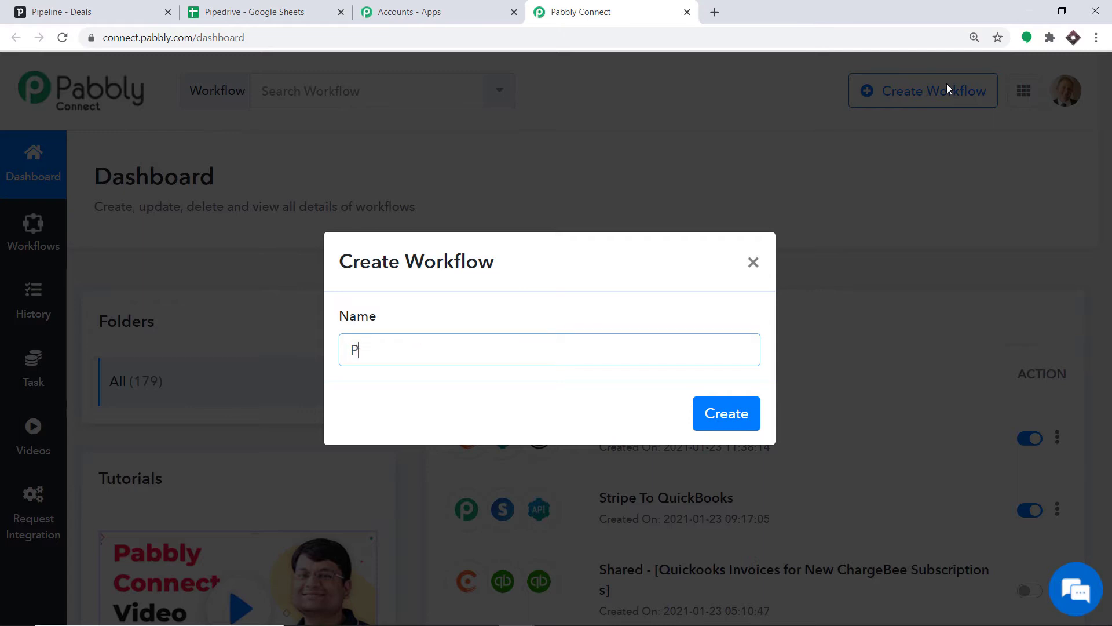
pyautogui.write('ipedrive To Google Sheets')
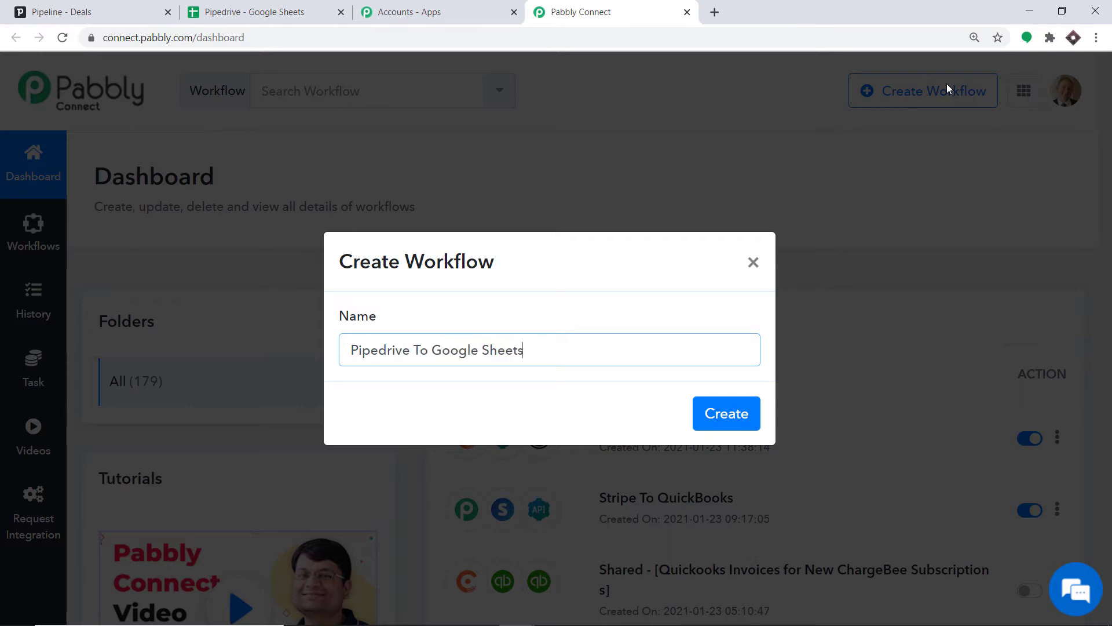
pyautogui.click(733, 415)
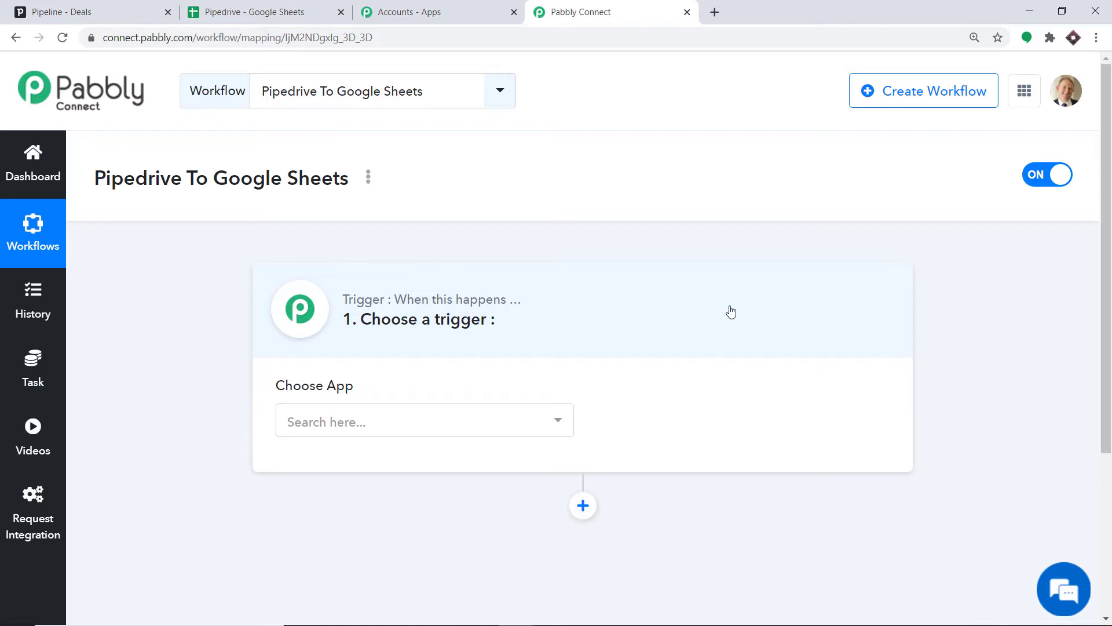
# - Set the workflow trigger app to PipeDrive with the New Deal trigger event
pyautogui.click(371, 425)
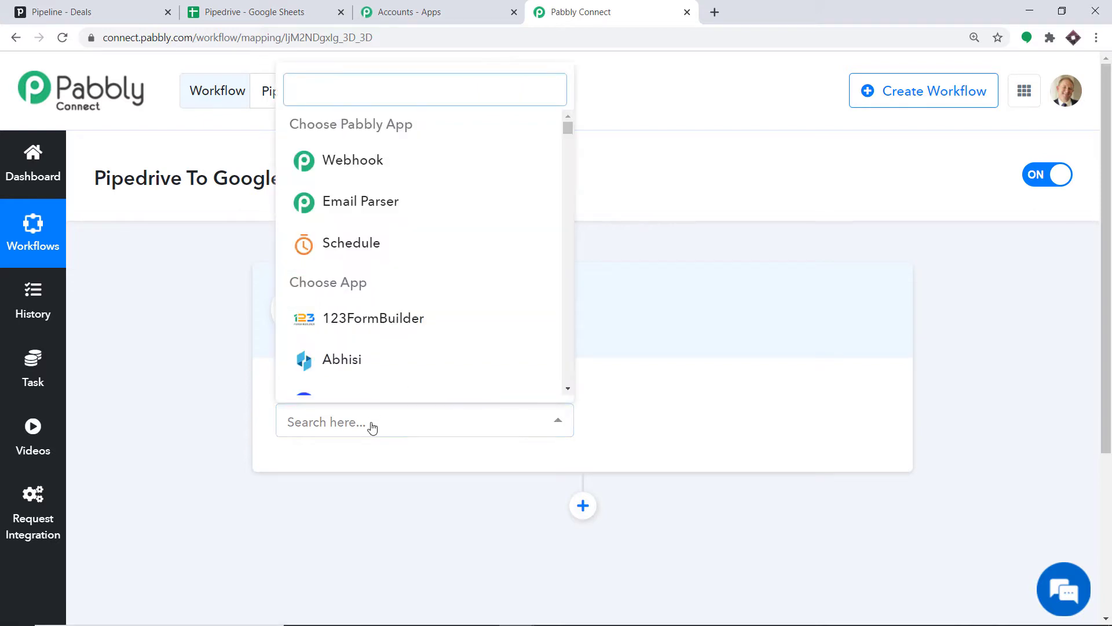
pyautogui.write('pipedr')
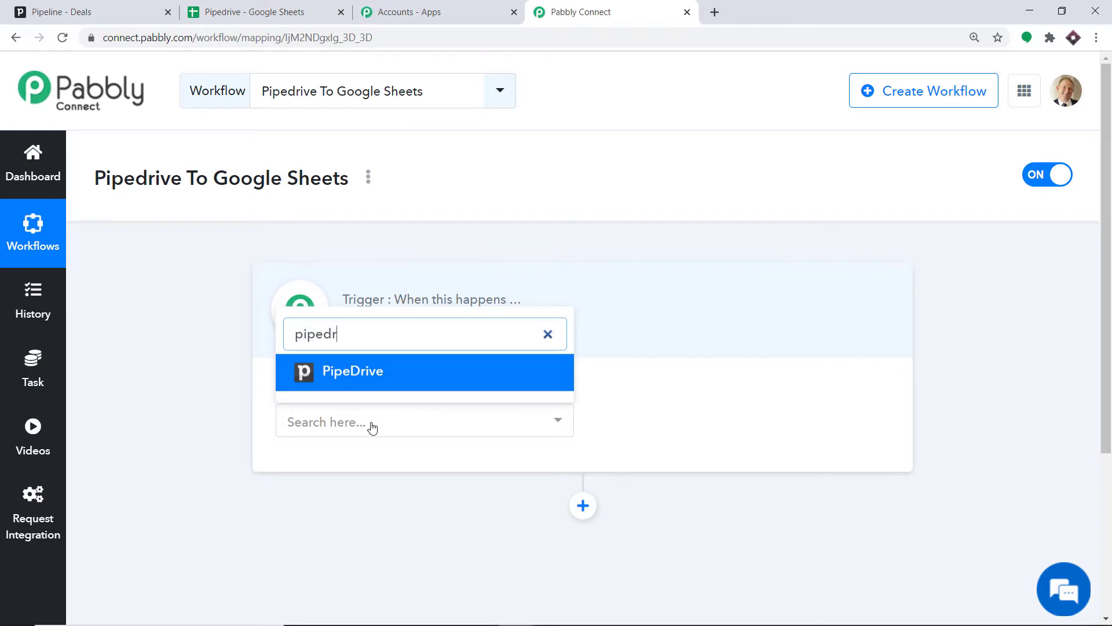
pyautogui.click(372, 373)
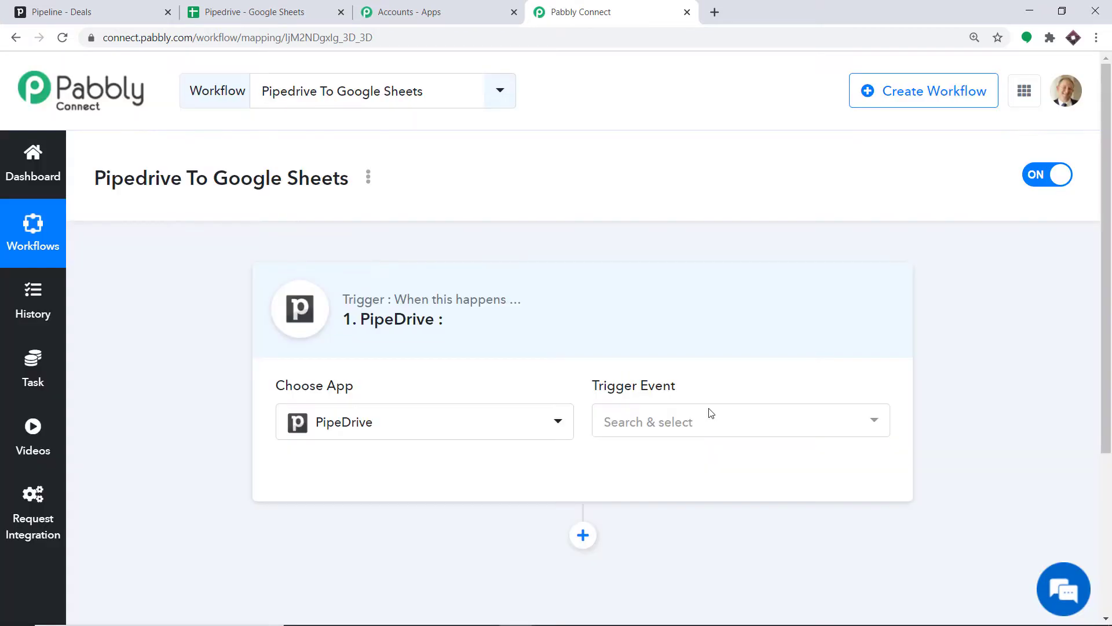
pyautogui.click(707, 425)
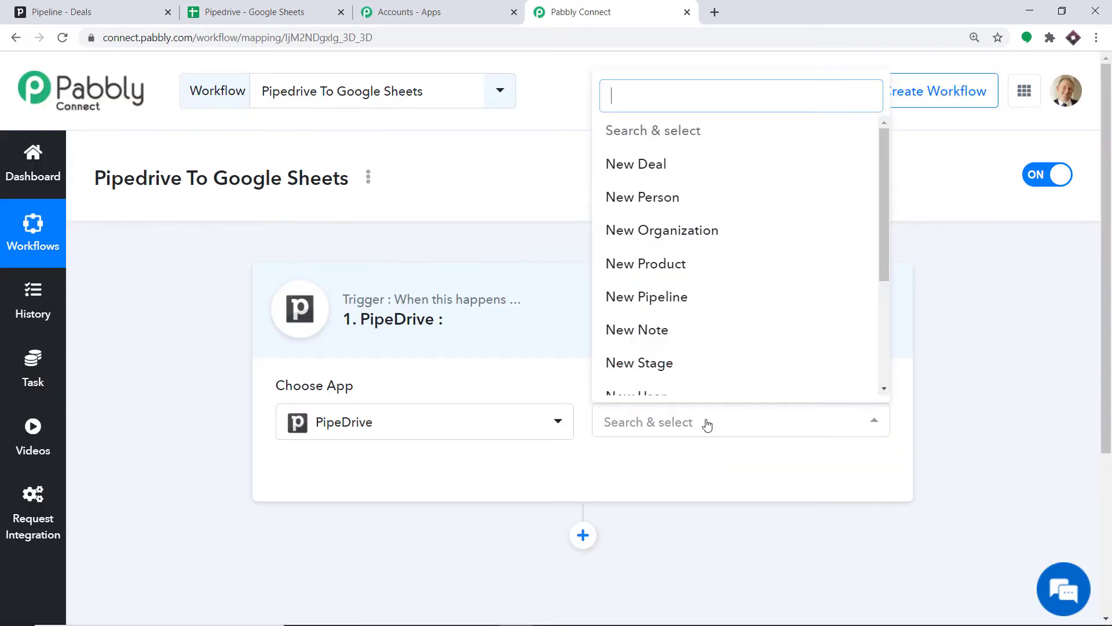
pyautogui.click(672, 174)
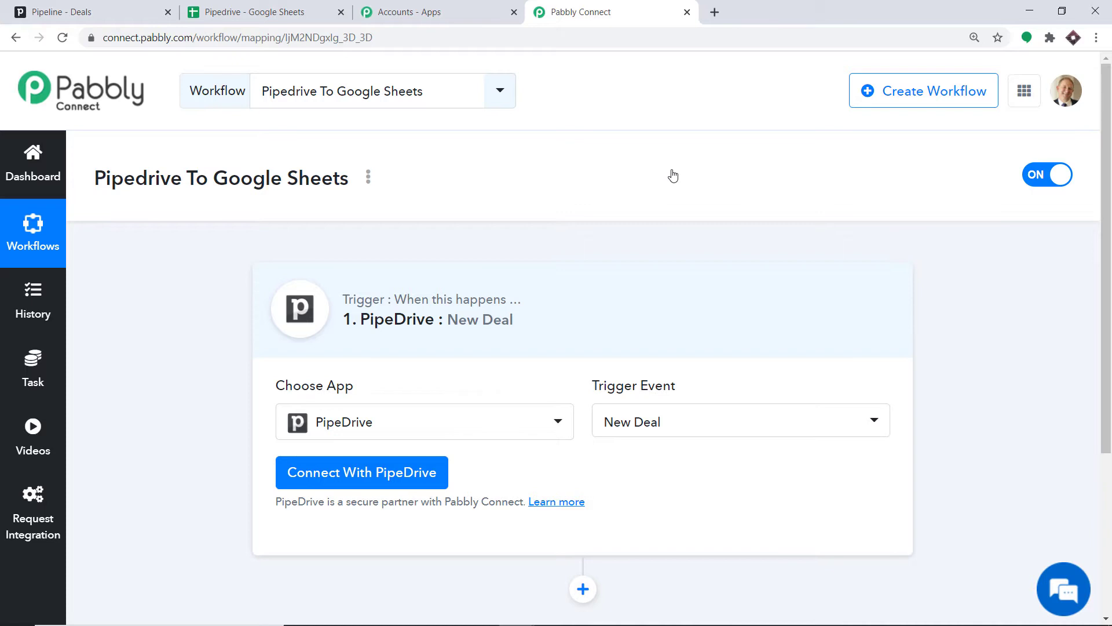
pyautogui.click(718, 434)
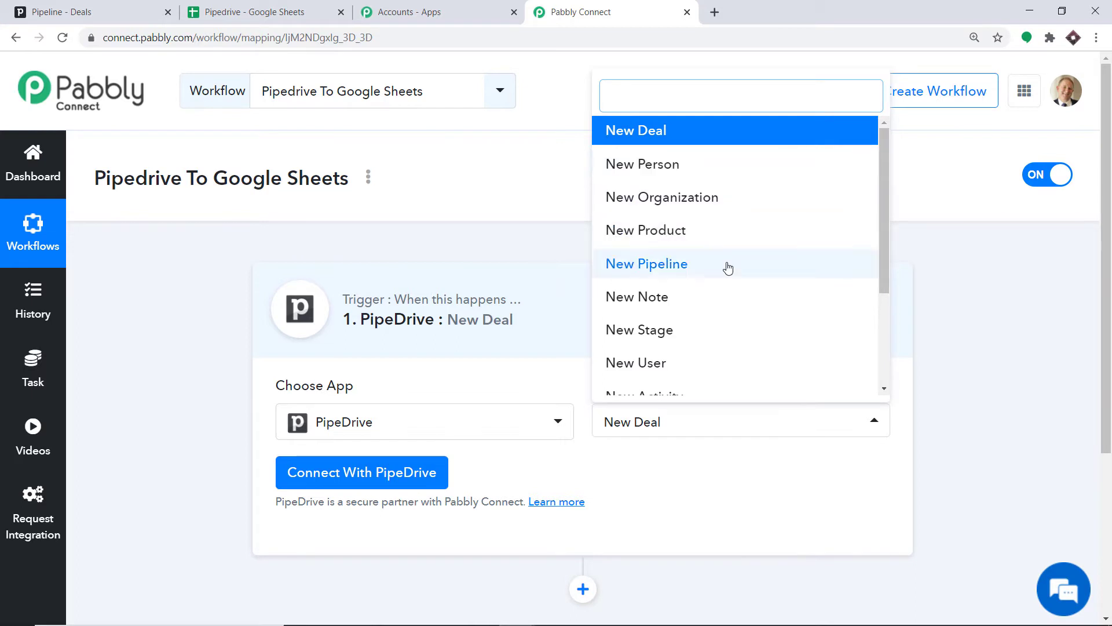
pyautogui.scroll(-3, 678, 315)
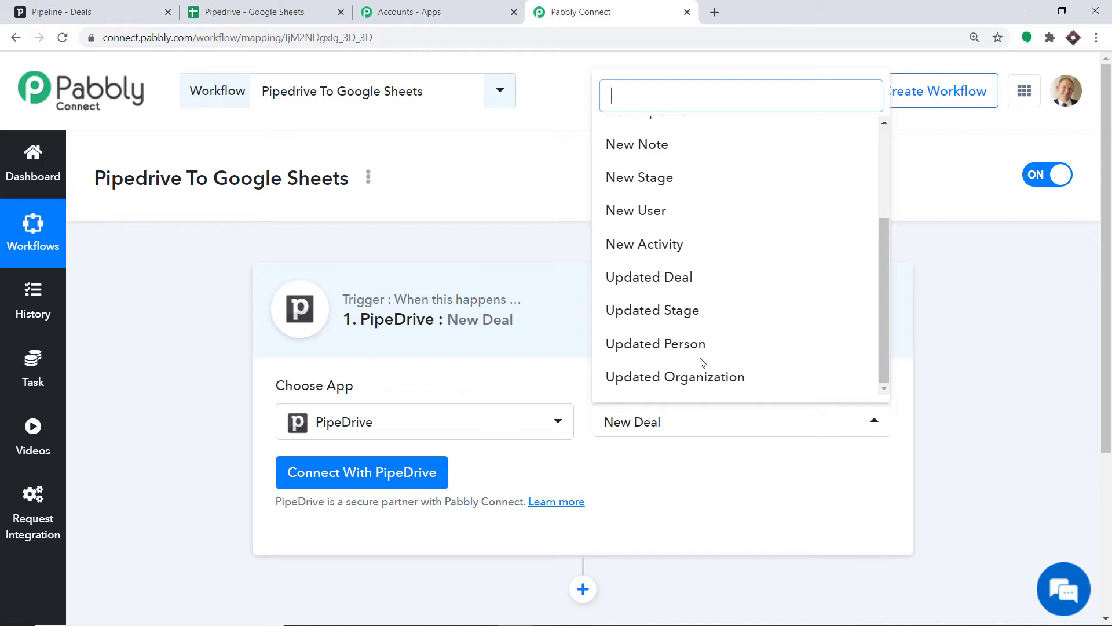
pyautogui.click(666, 498)
# - Start connecting PipeDrive and copy the personal API token from Pipedrive's personal preferences
pyautogui.click(346, 479)
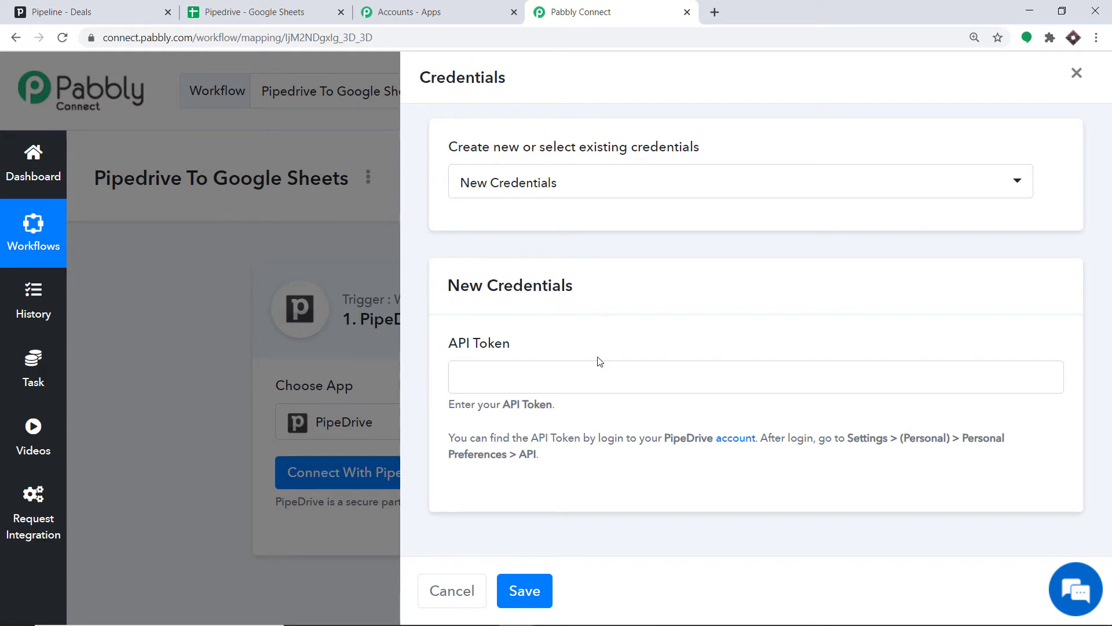
pyautogui.click(106, 7)
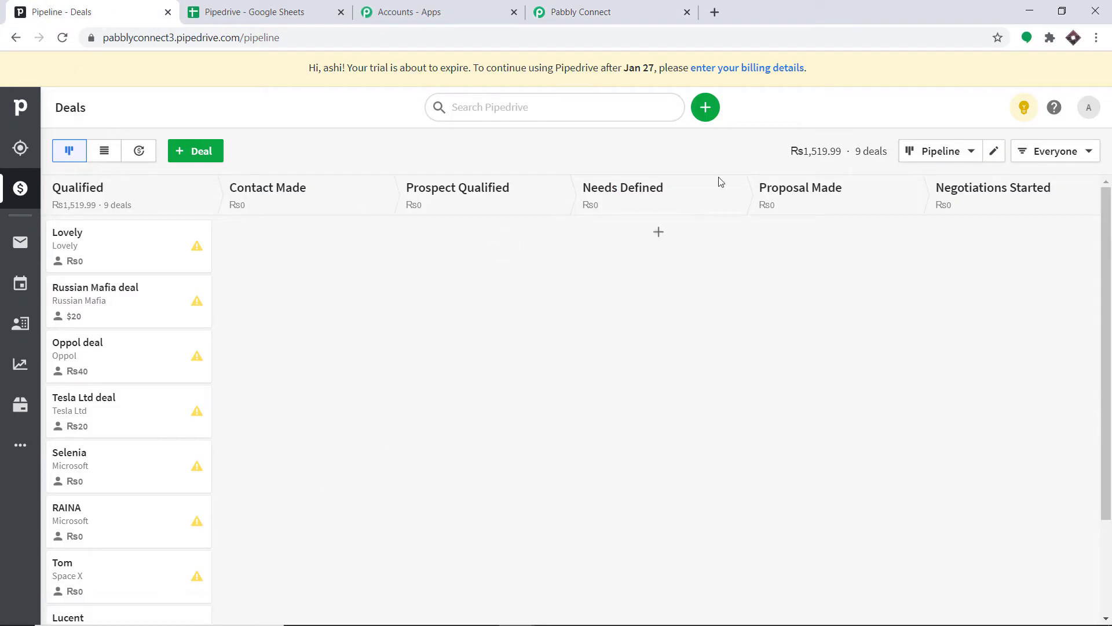
pyautogui.click(1089, 110)
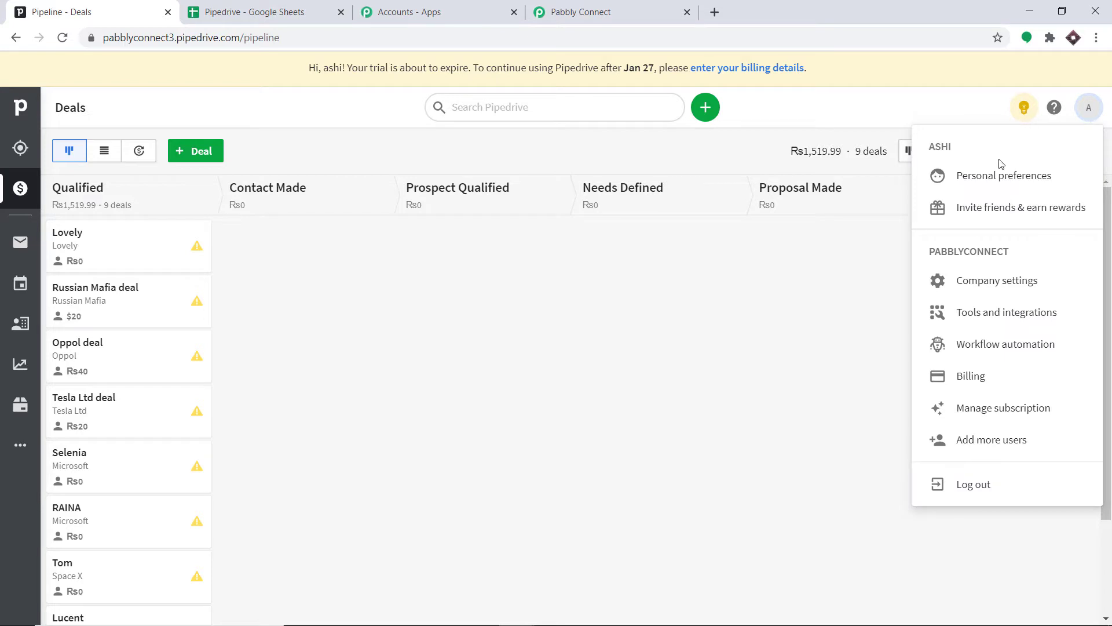
pyautogui.click(997, 283)
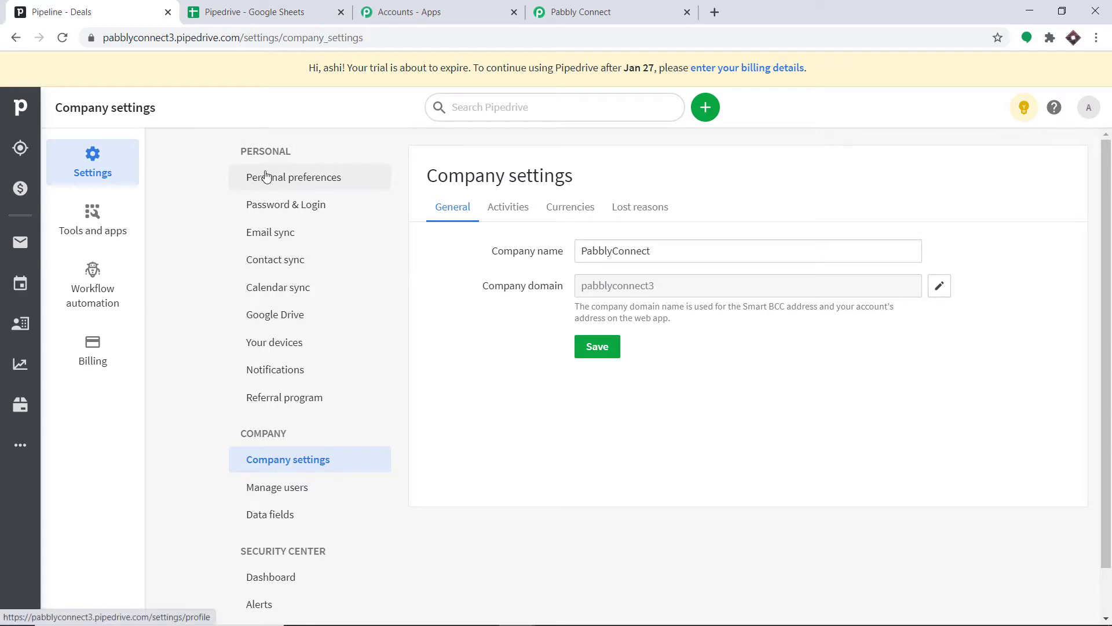
pyautogui.click(300, 179)
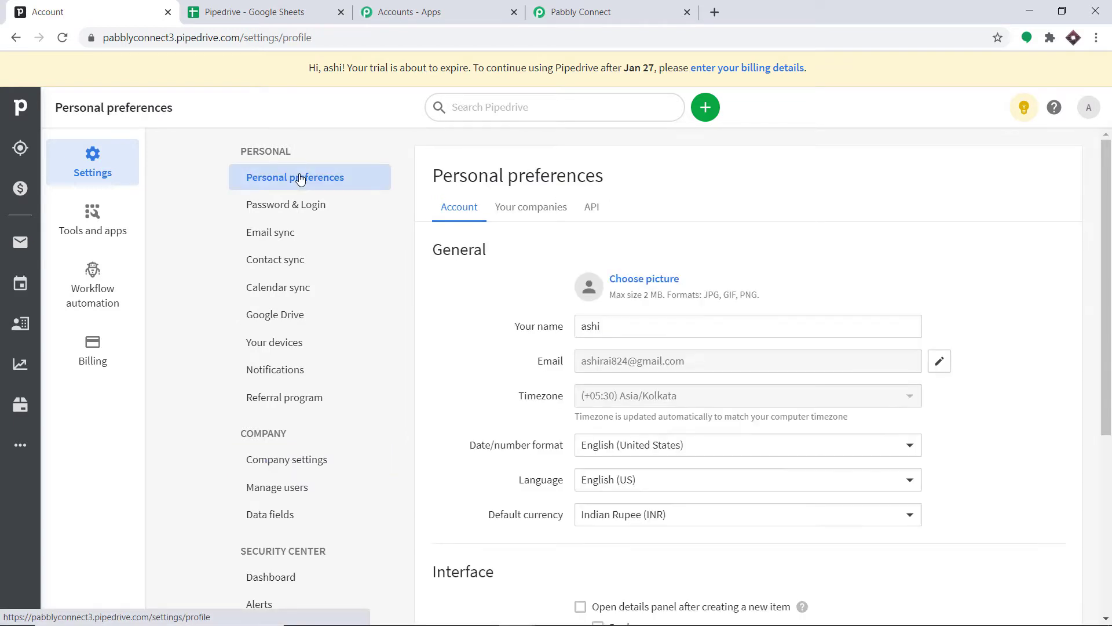
pyautogui.click(593, 213)
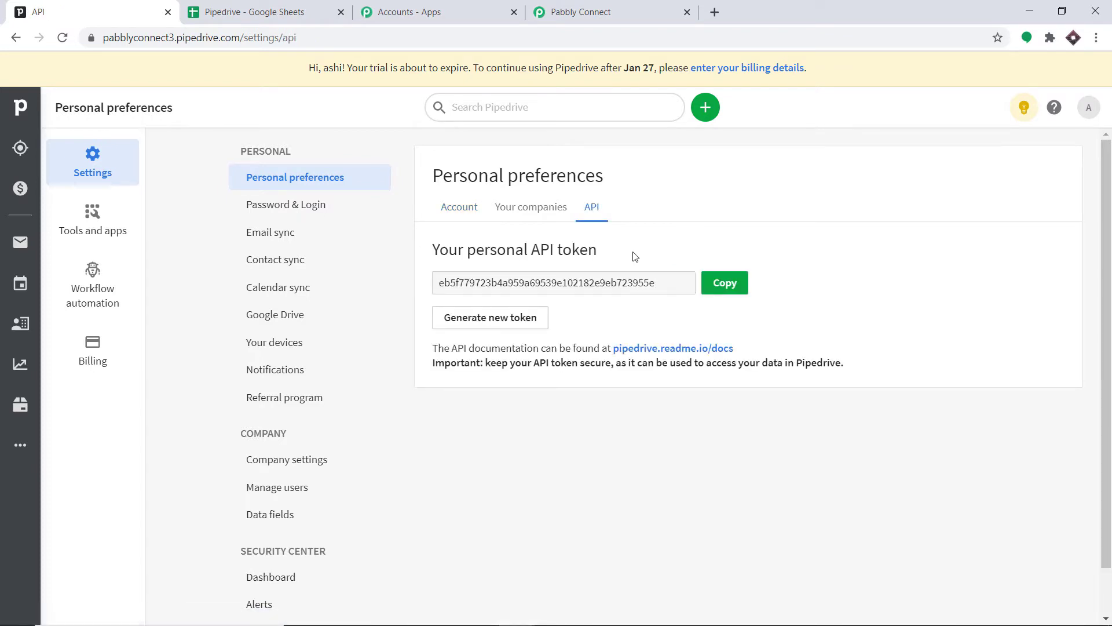
pyautogui.click(724, 283)
# - Paste the API token into the new PipeDrive credentials and save them
pyautogui.hotkey('ctrl', '4')
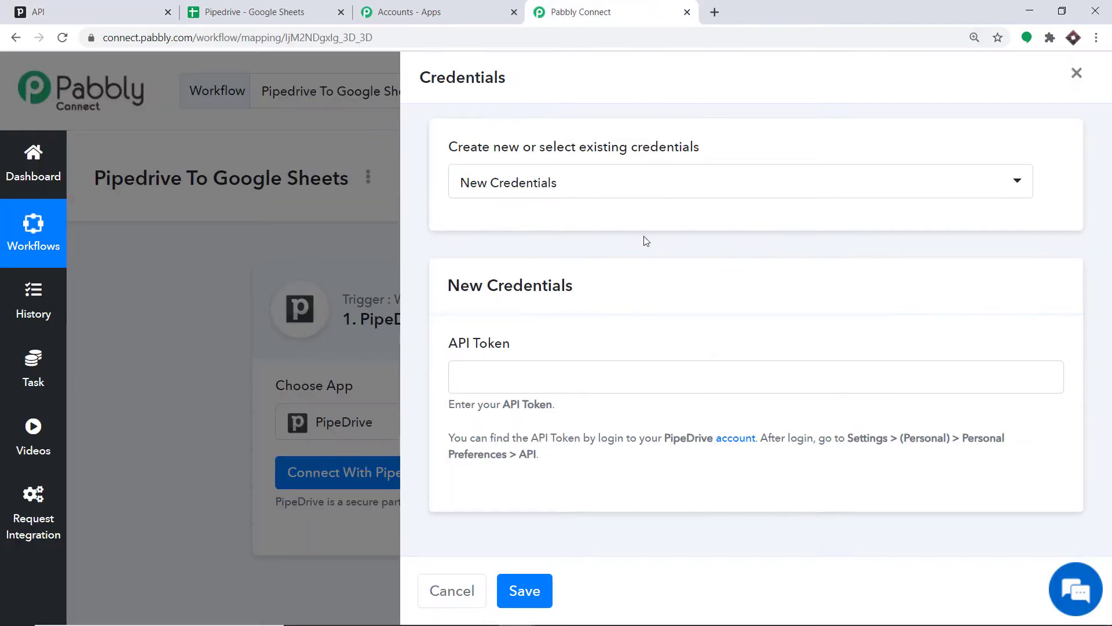
pyautogui.rightClick(499, 377)
pyautogui.click(529, 478)
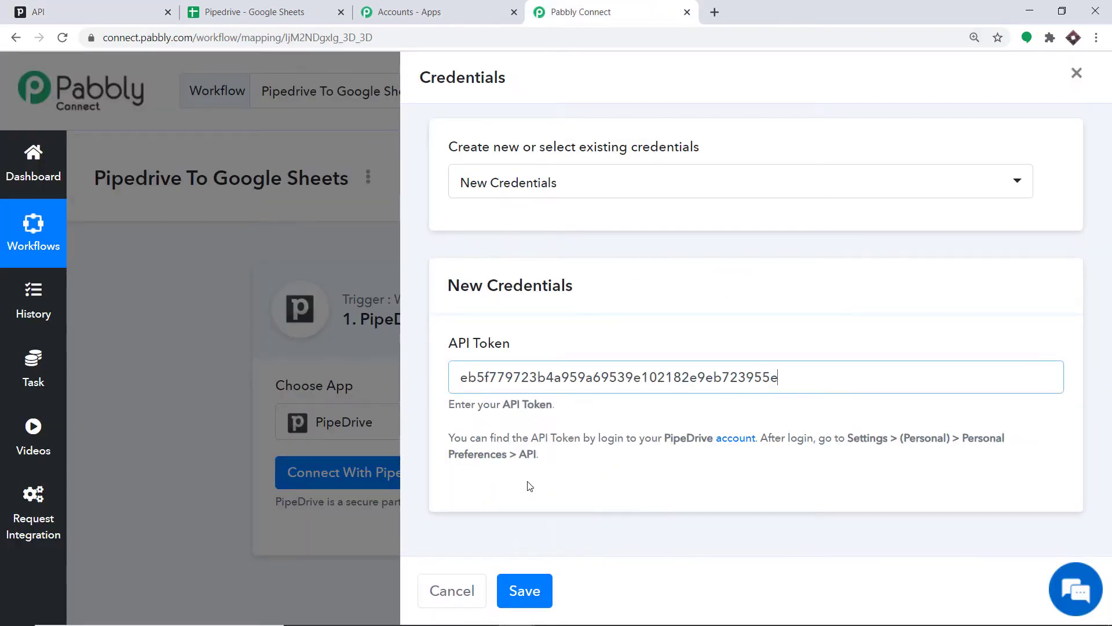
pyautogui.click(517, 591)
pyautogui.scroll(-4, 641, 281)
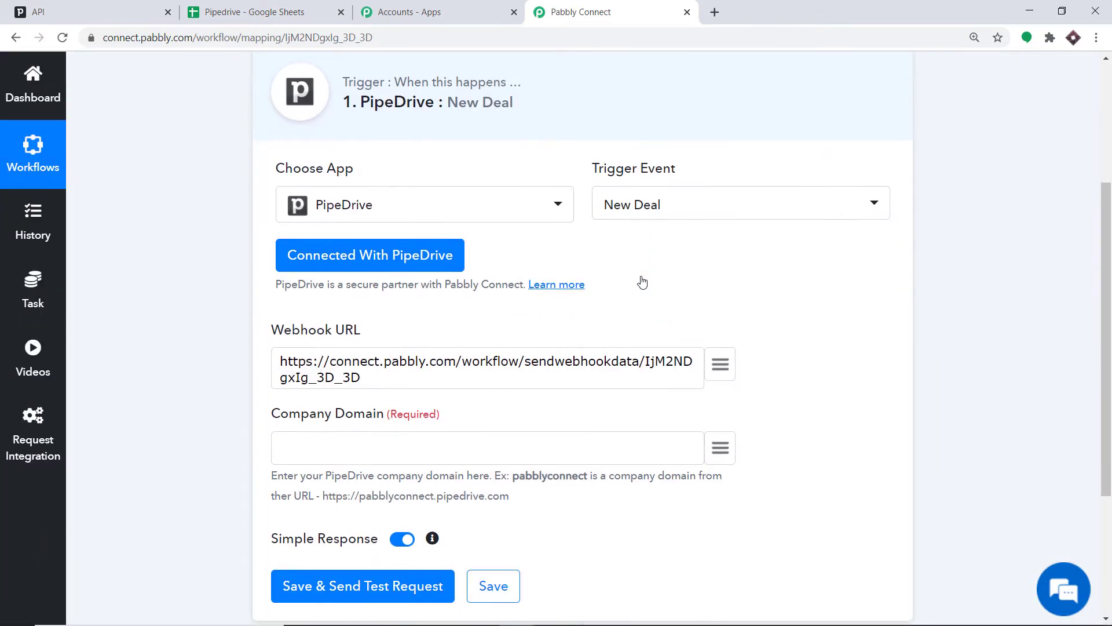
# - Copy the Pipedrive subdomain pabblyconnect3 from the address bar and paste it as the Company Domain
pyautogui.scroll(-1, 642, 281)
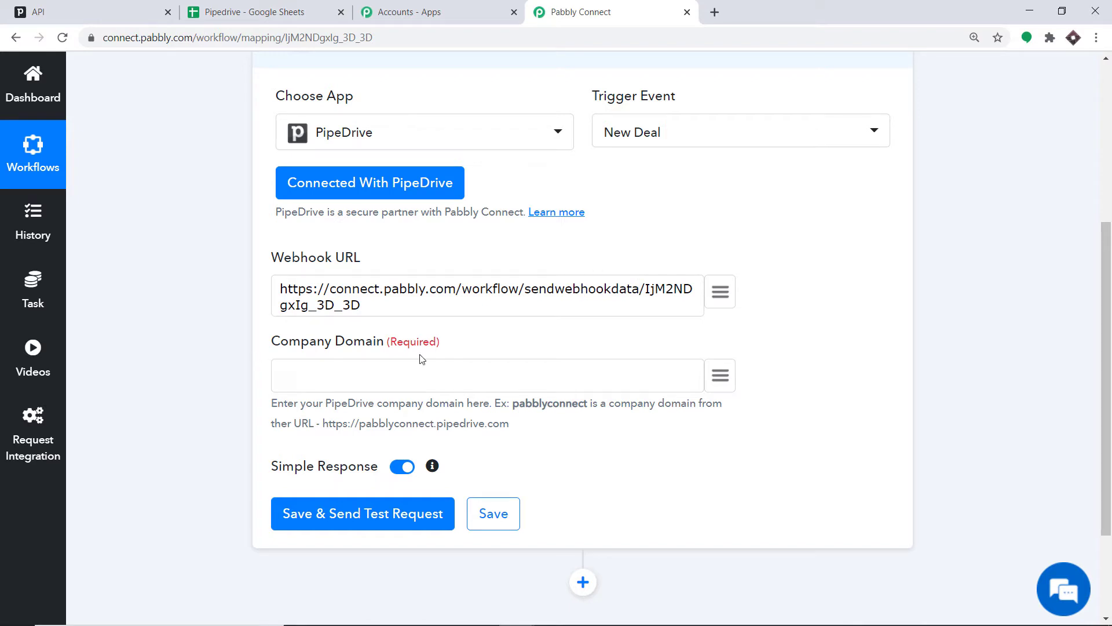
pyautogui.click(123, 9)
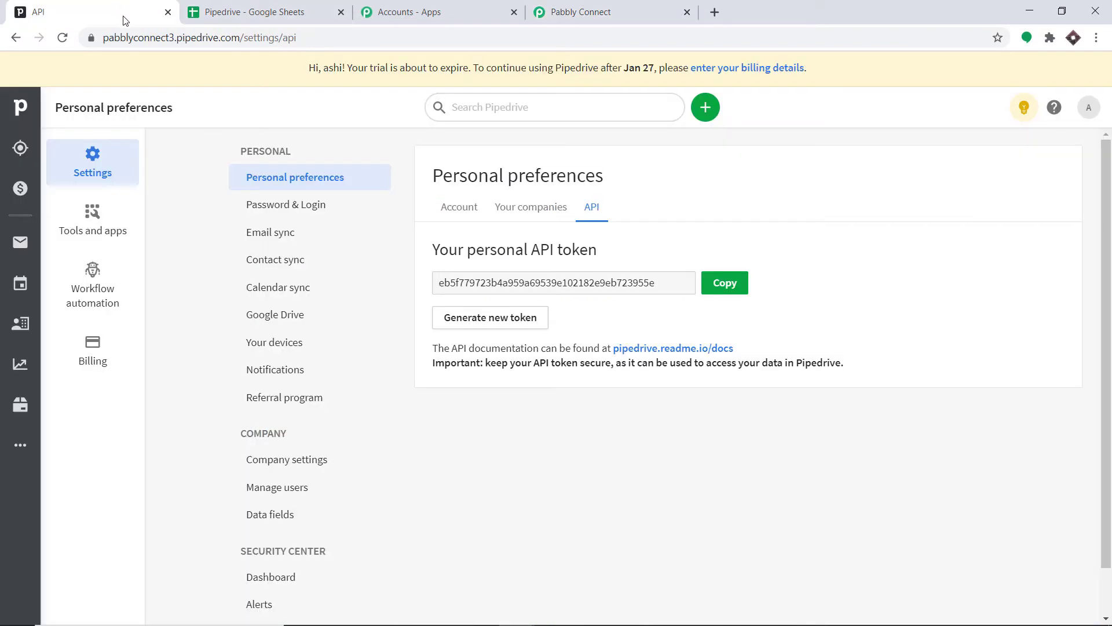
pyautogui.click(174, 37)
pyautogui.doubleClick(172, 36)
pyautogui.rightClick(172, 36)
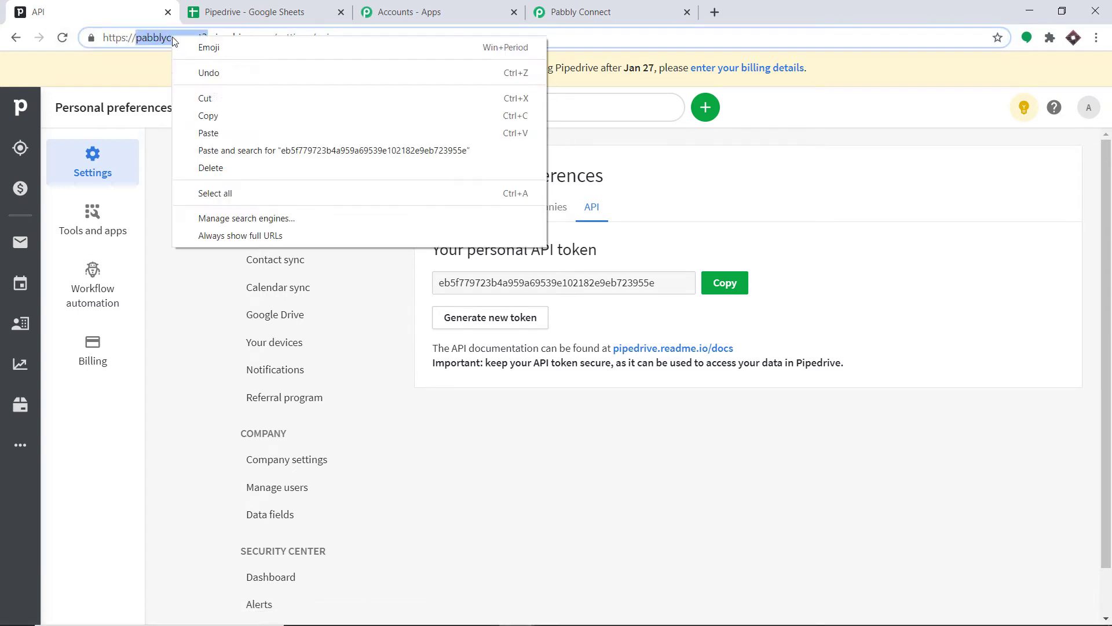
pyautogui.click(212, 116)
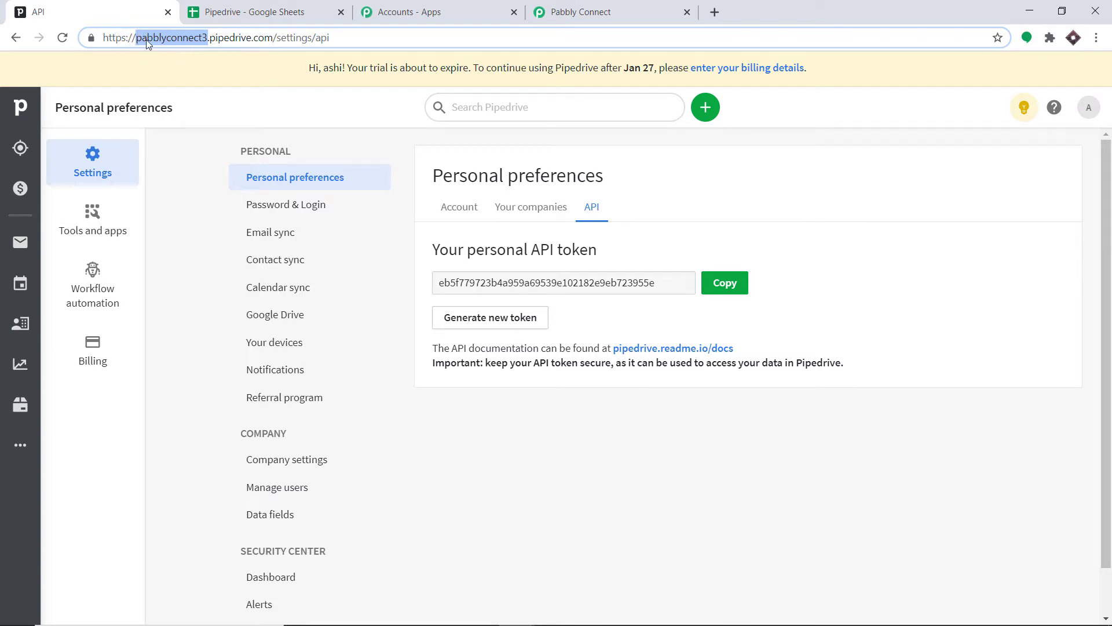
pyautogui.click(581, 12)
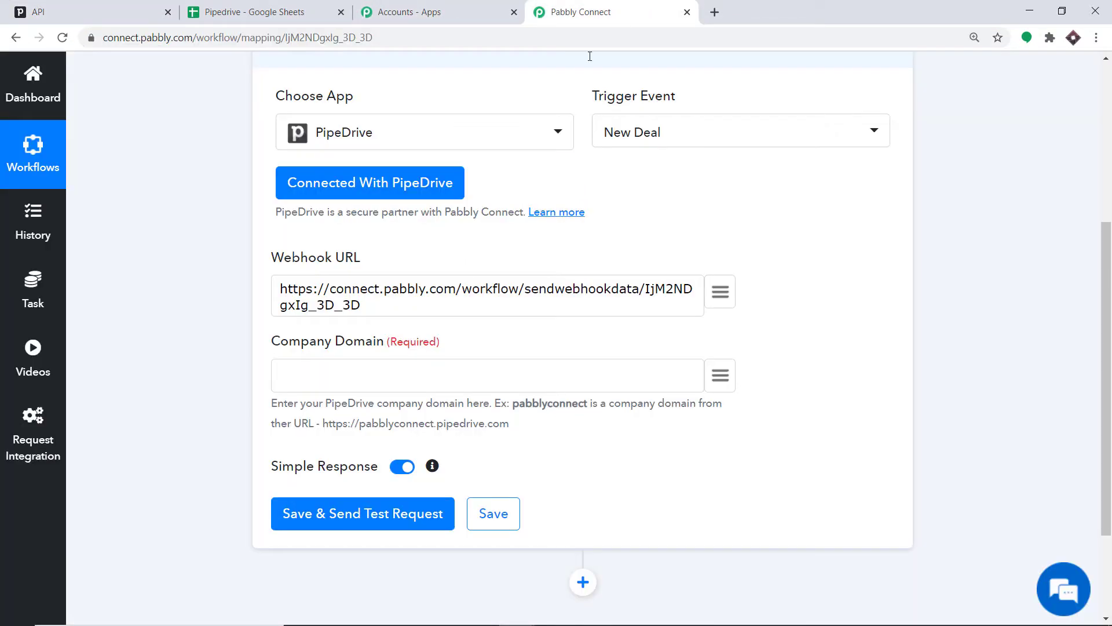
pyautogui.rightClick(341, 368)
pyautogui.click(385, 480)
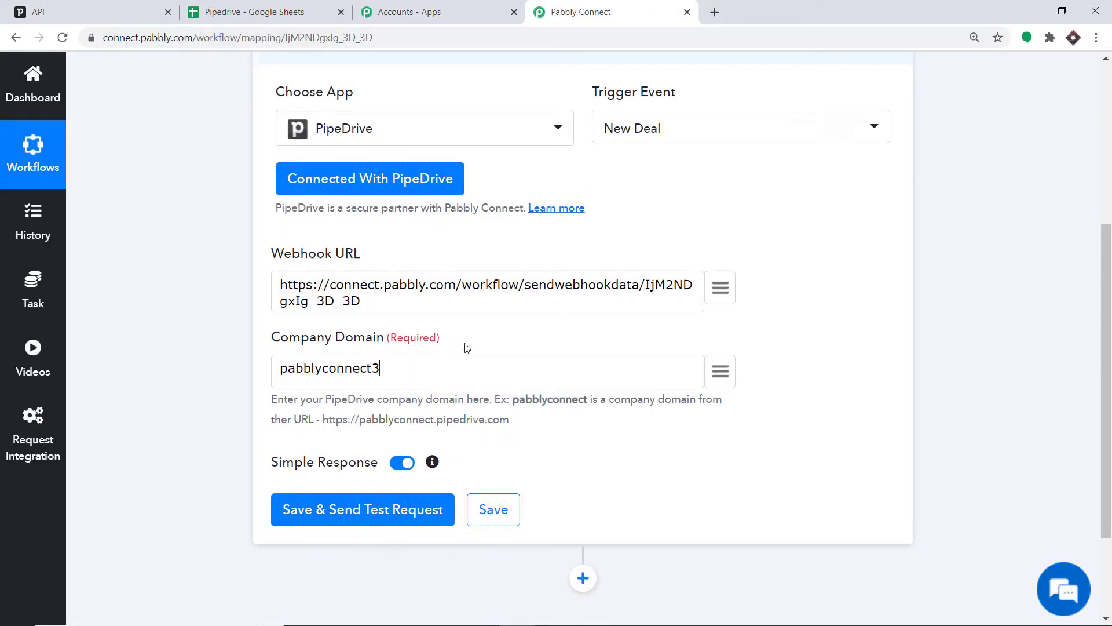
# - Save and send a test request for the trigger, then start capturing the webhook response
pyautogui.scroll(-3, 501, 311)
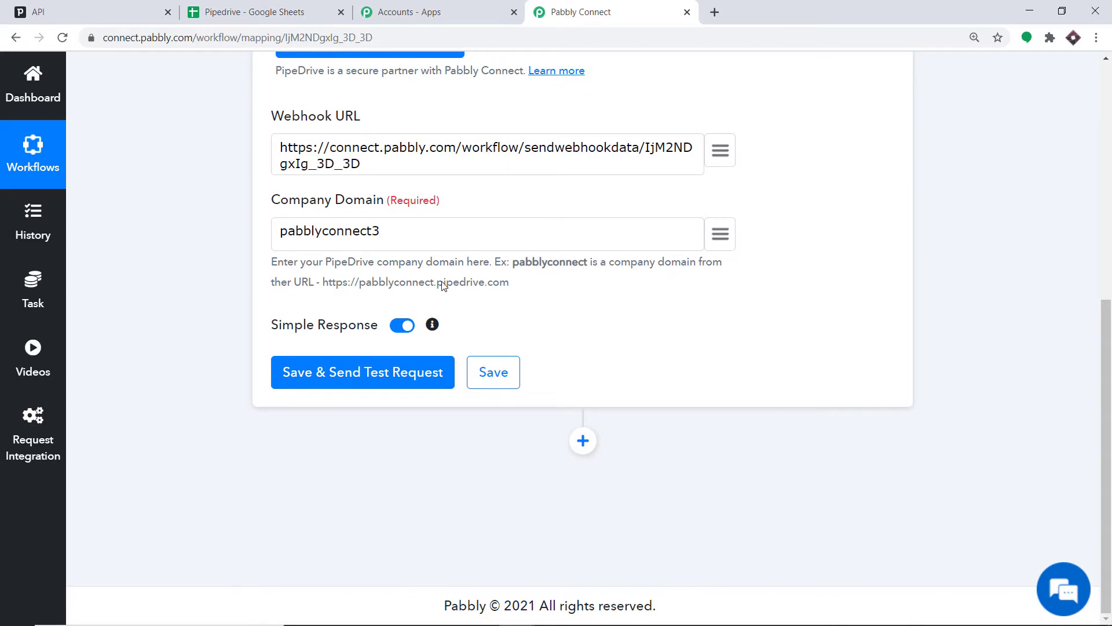
pyautogui.click(320, 385)
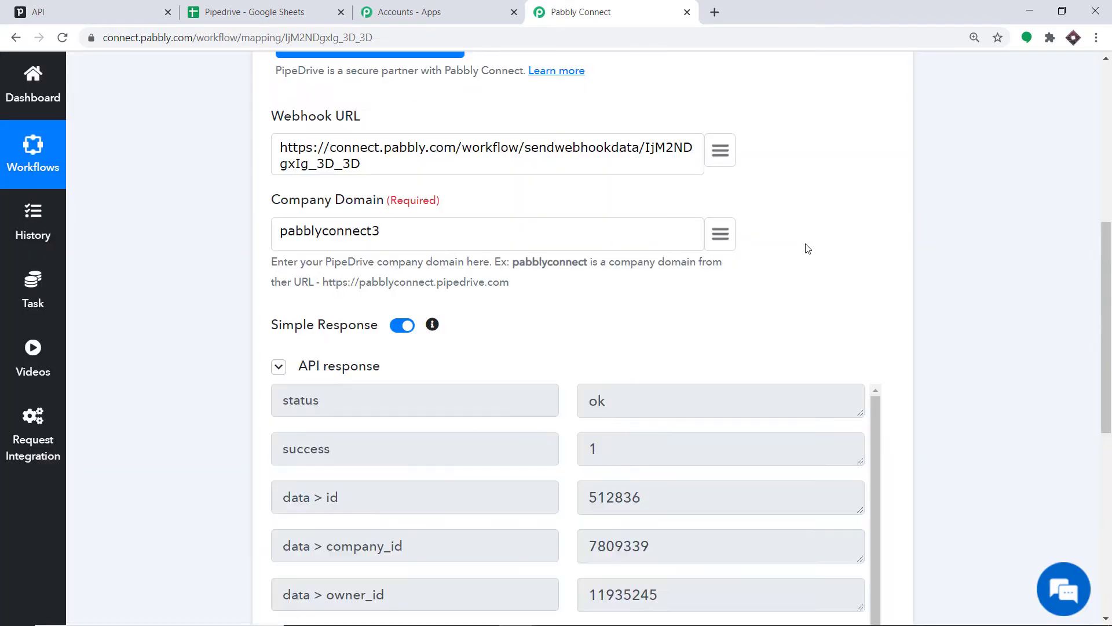
pyautogui.moveTo(1107, 336); pyautogui.dragTo(1110, 435)
pyautogui.moveTo(1111, 372); pyautogui.dragTo(1111, 382)
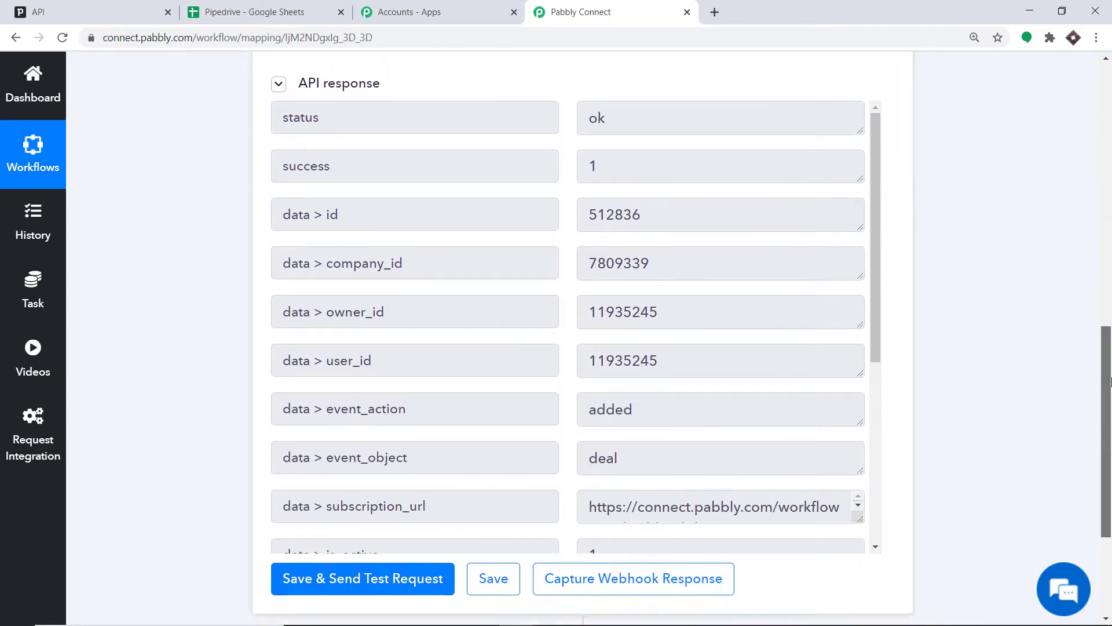
pyautogui.scroll(-2, 1111, 382)
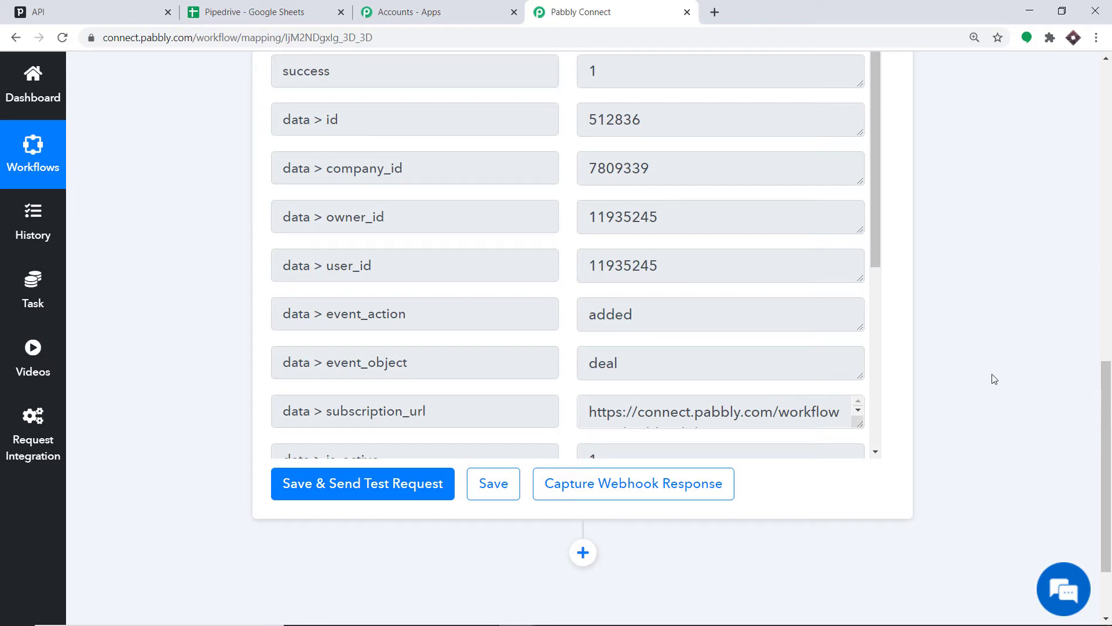
pyautogui.click(694, 497)
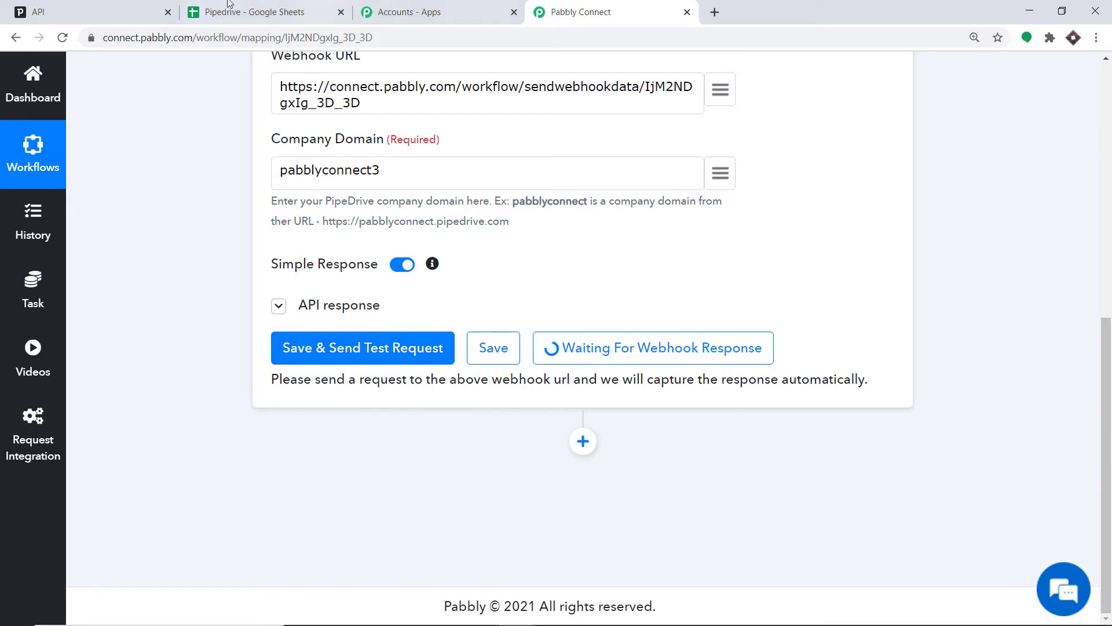
# - Start adding a new deal in Pipedrive and enter Nicolas Cage as a new contact person
pyautogui.click(87, 12)
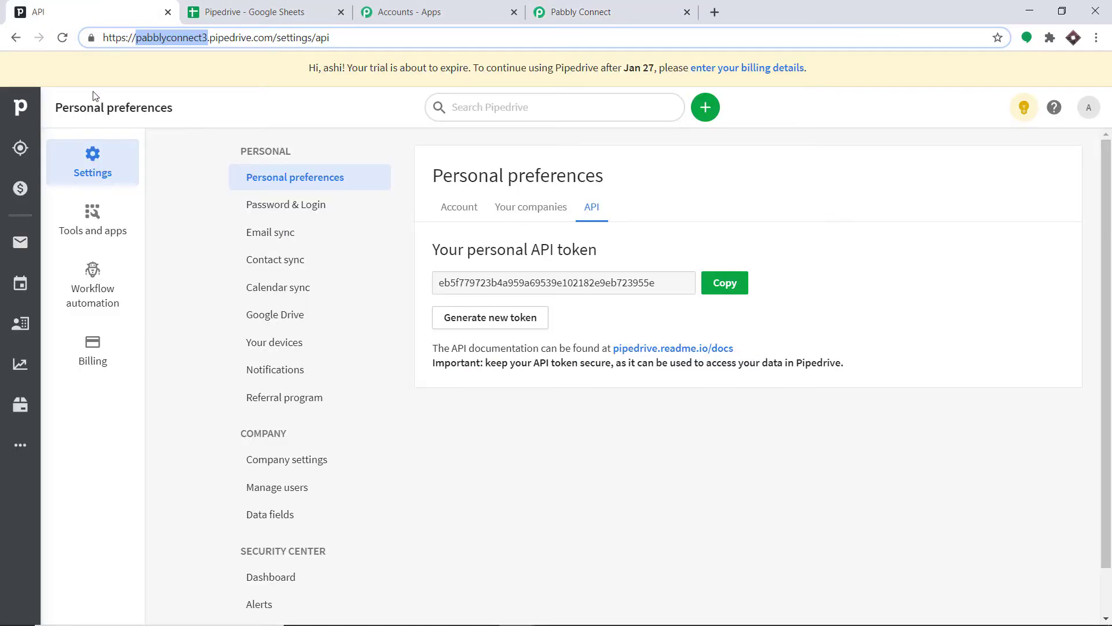
pyautogui.click(706, 113)
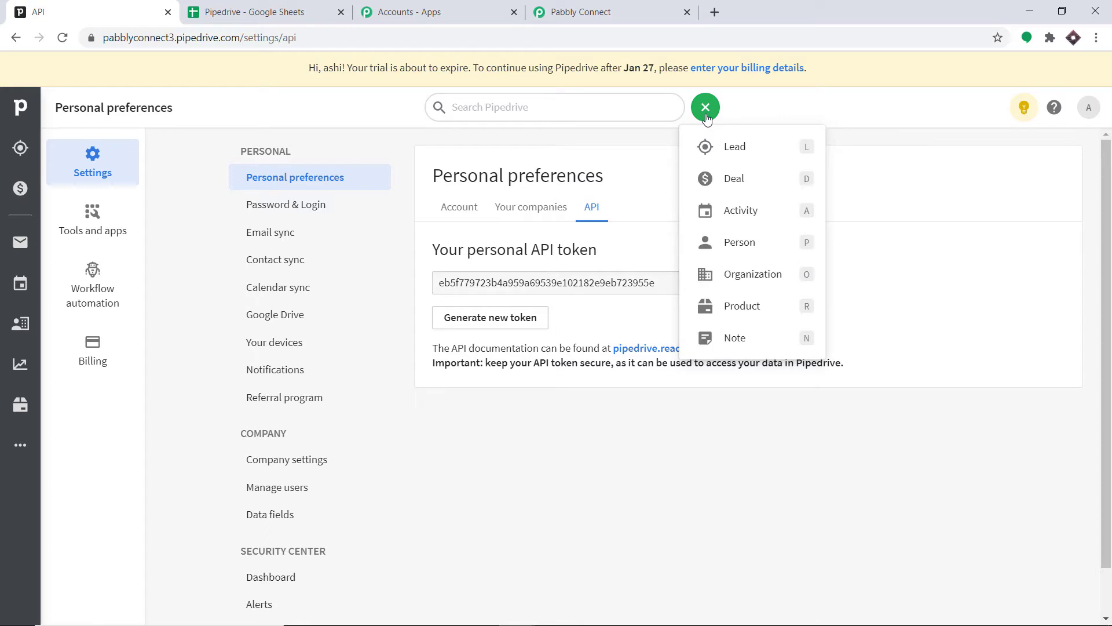
pyautogui.click(718, 181)
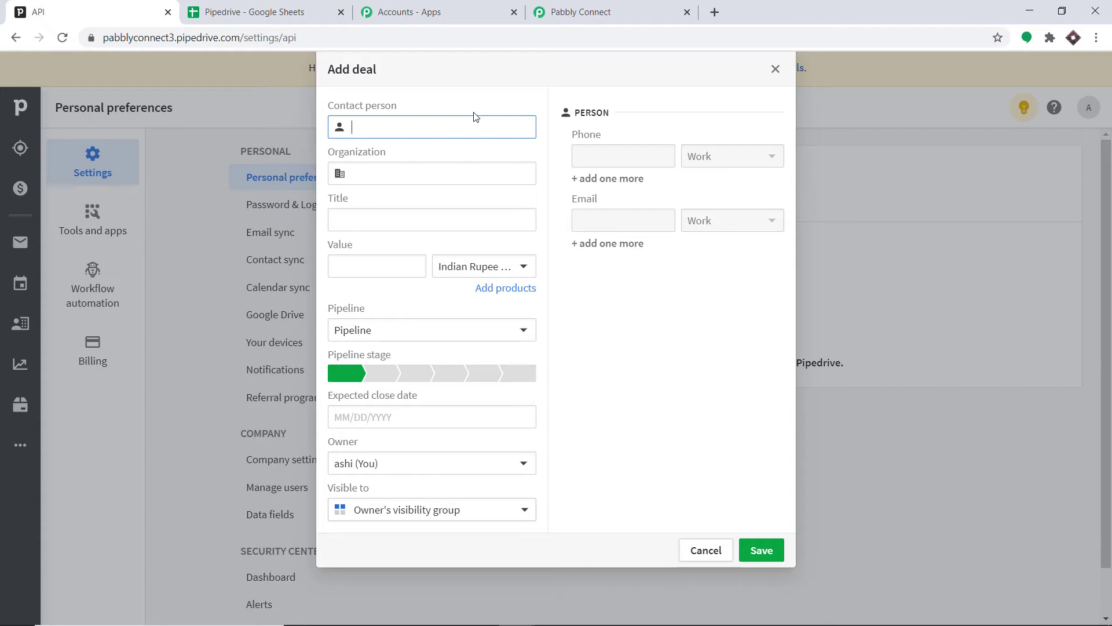
pyautogui.write('Nicolas ')
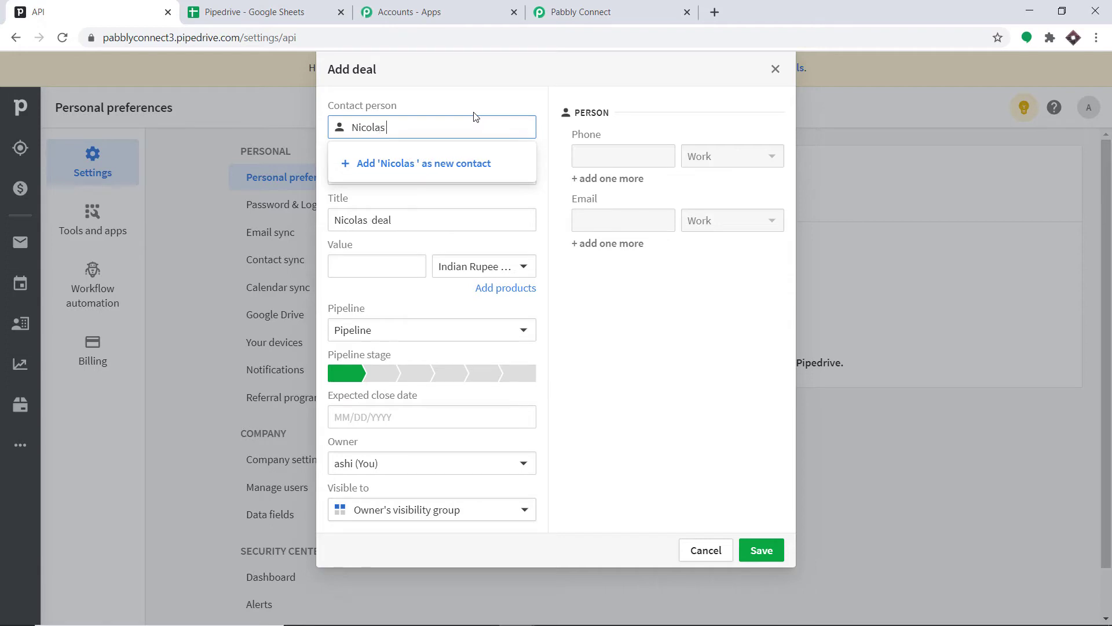
pyautogui.write('Cage')
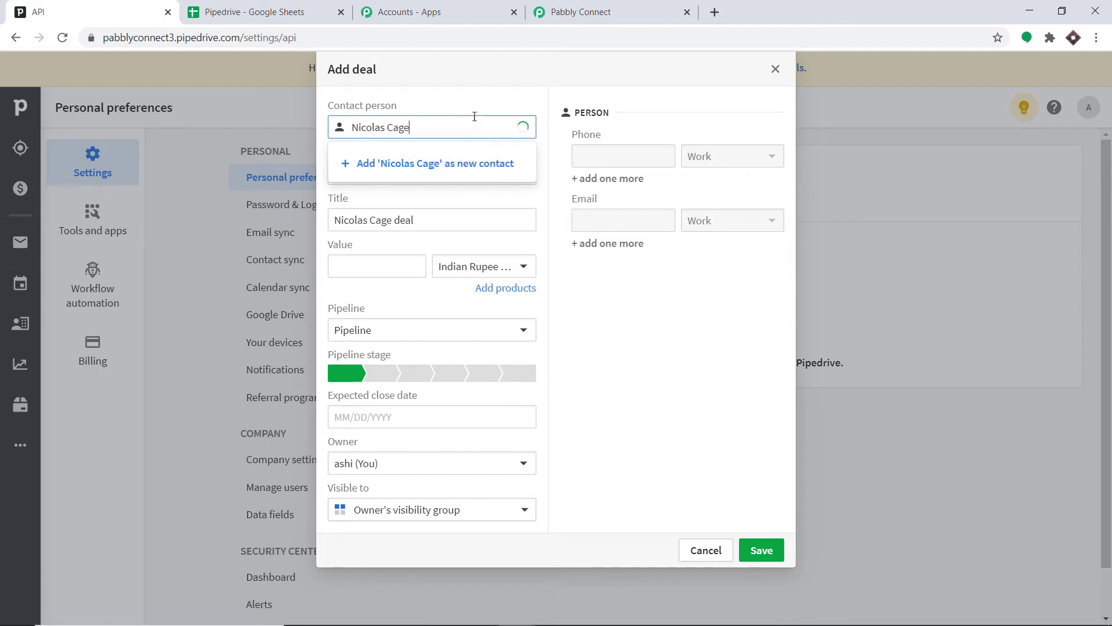
pyautogui.click(445, 216)
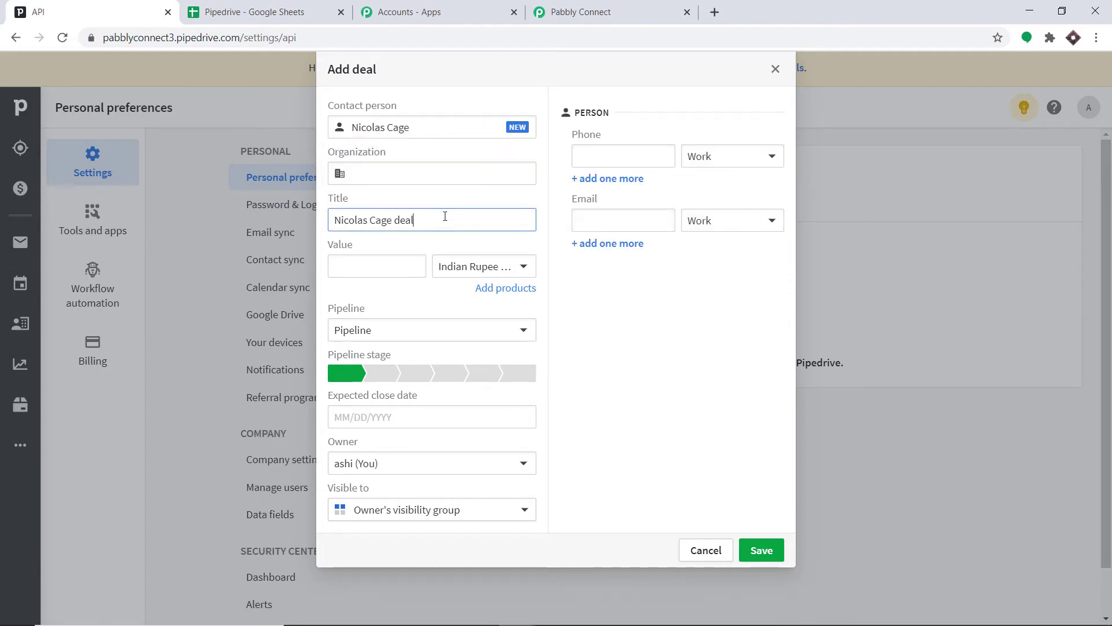
# - Add Fox Studios as the deal's new organization
pyautogui.click(429, 178)
pyautogui.write('F')
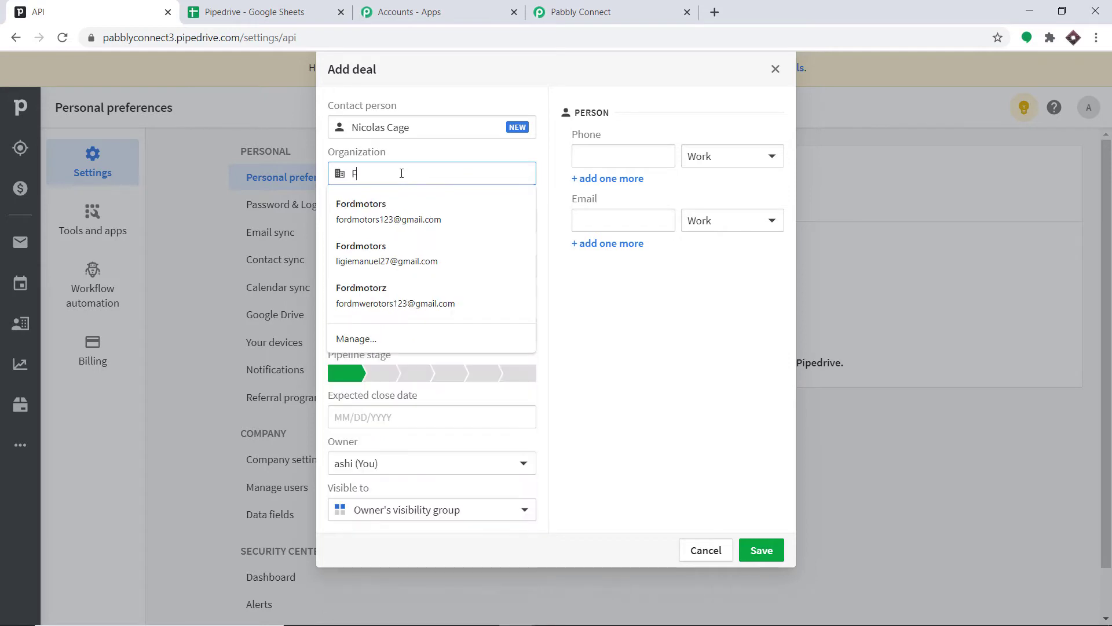
pyautogui.write('ox St')
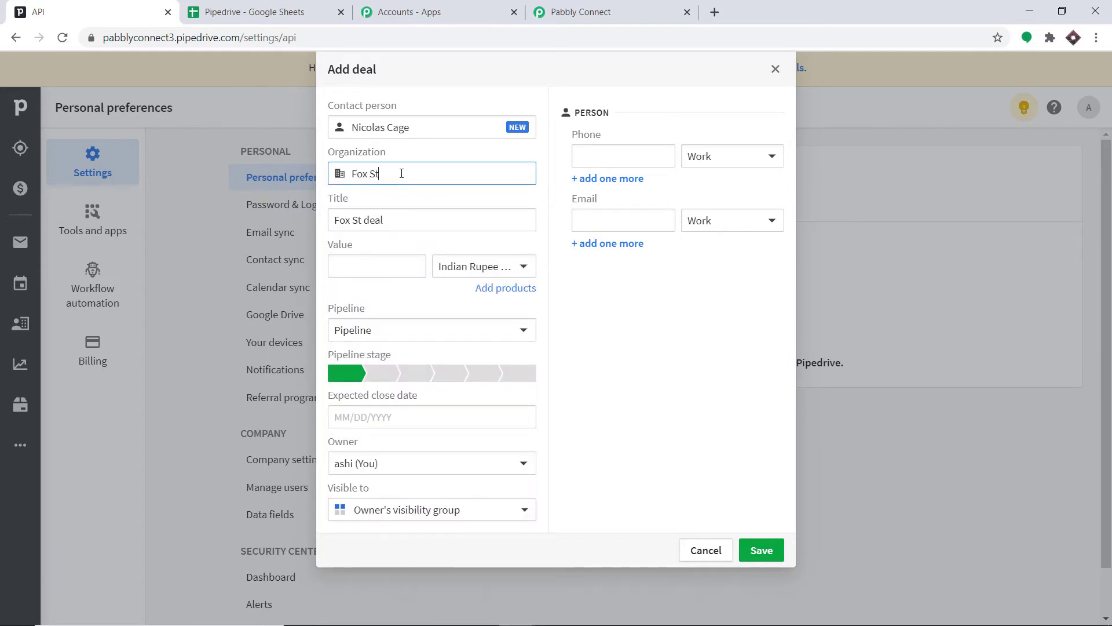
pyautogui.write('udios')
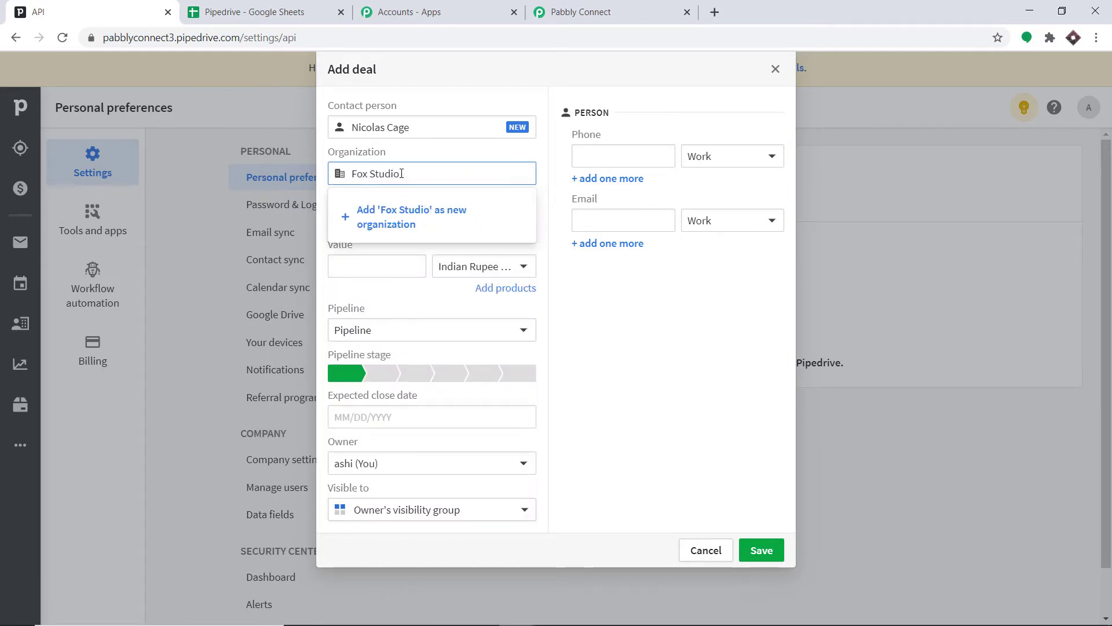
pyautogui.press('BackSpace')
pyautogui.press('BackSpace')
pyautogui.press('BackSpace')
pyautogui.write('ios')
pyautogui.press('Return')
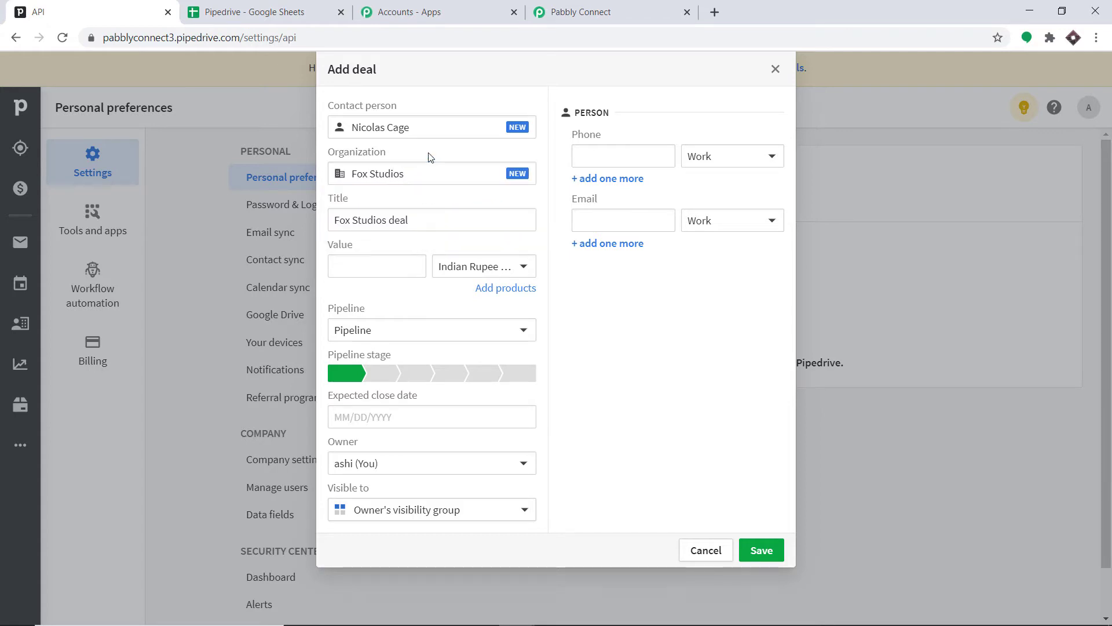
# - Set the deal value to 300 in US Dollar (USD)
pyautogui.click(379, 265)
pyautogui.write('3')
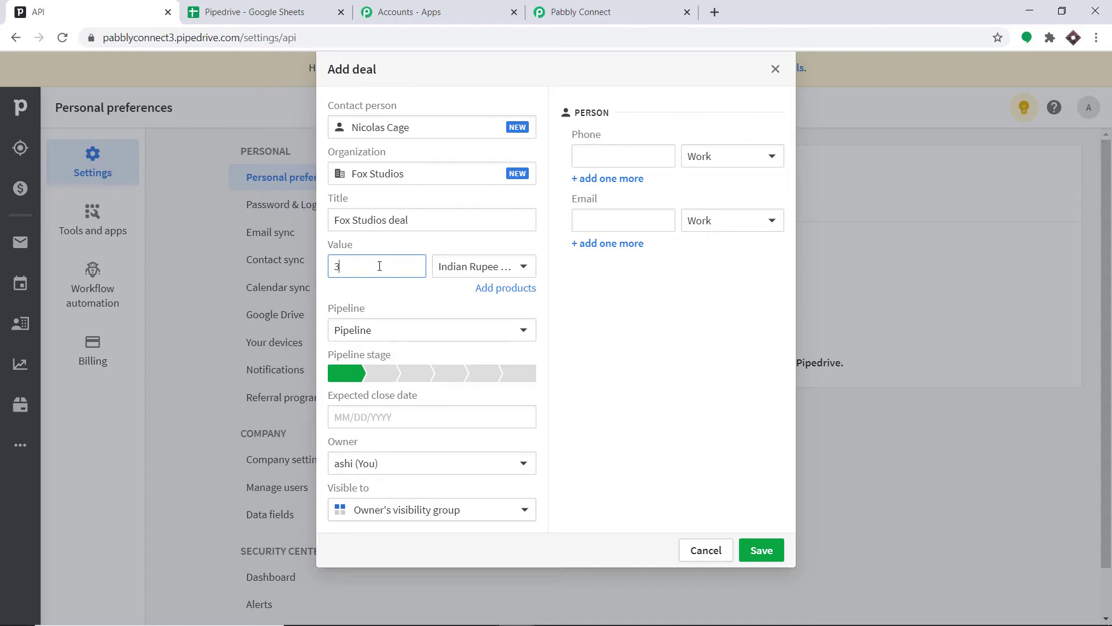
pyautogui.write('00')
pyautogui.click(472, 268)
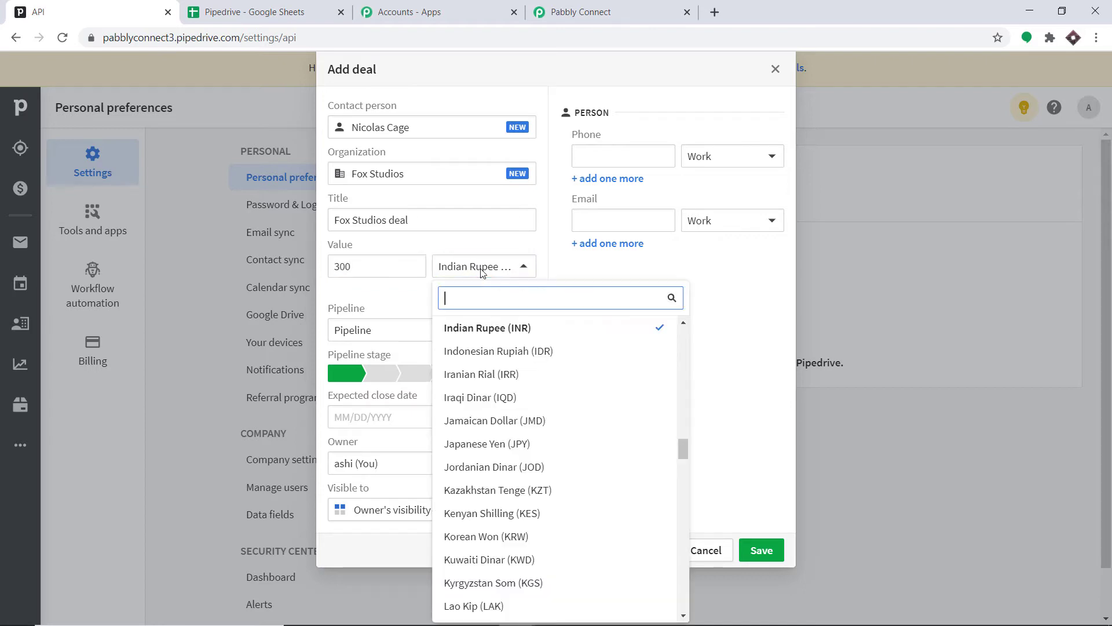
pyautogui.write('usd')
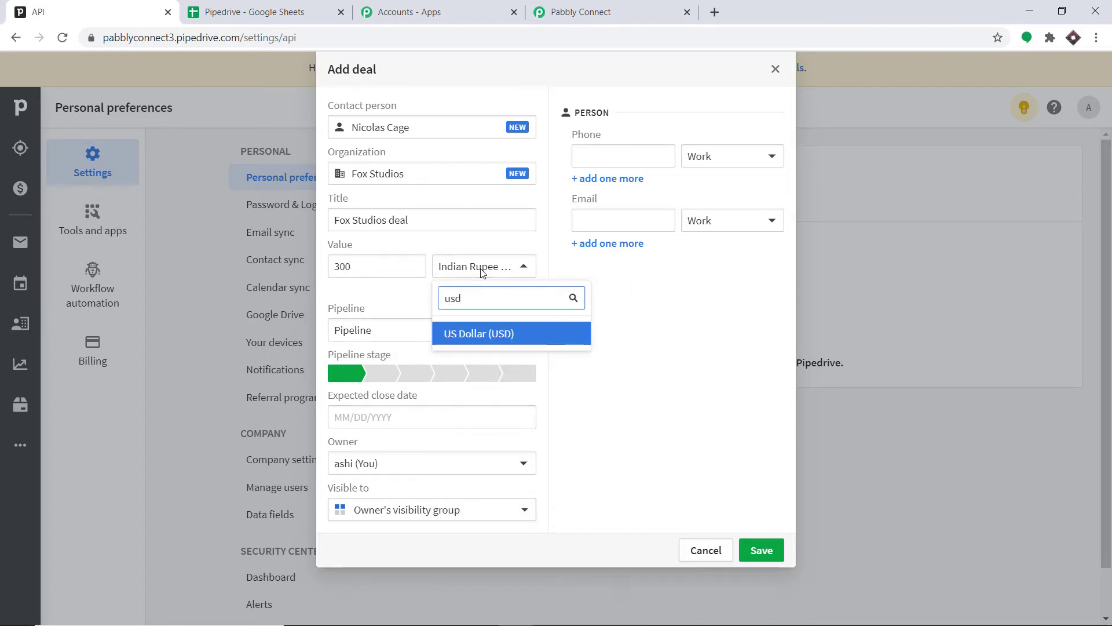
pyautogui.click(481, 335)
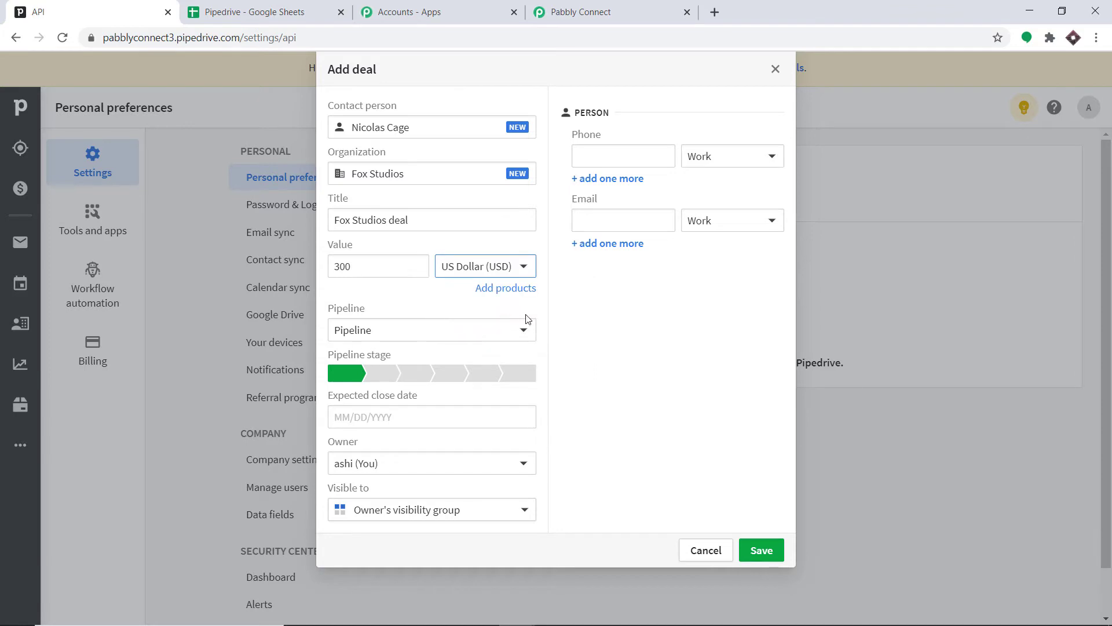
# - Enter the contact person's work phone number
pyautogui.click(636, 150)
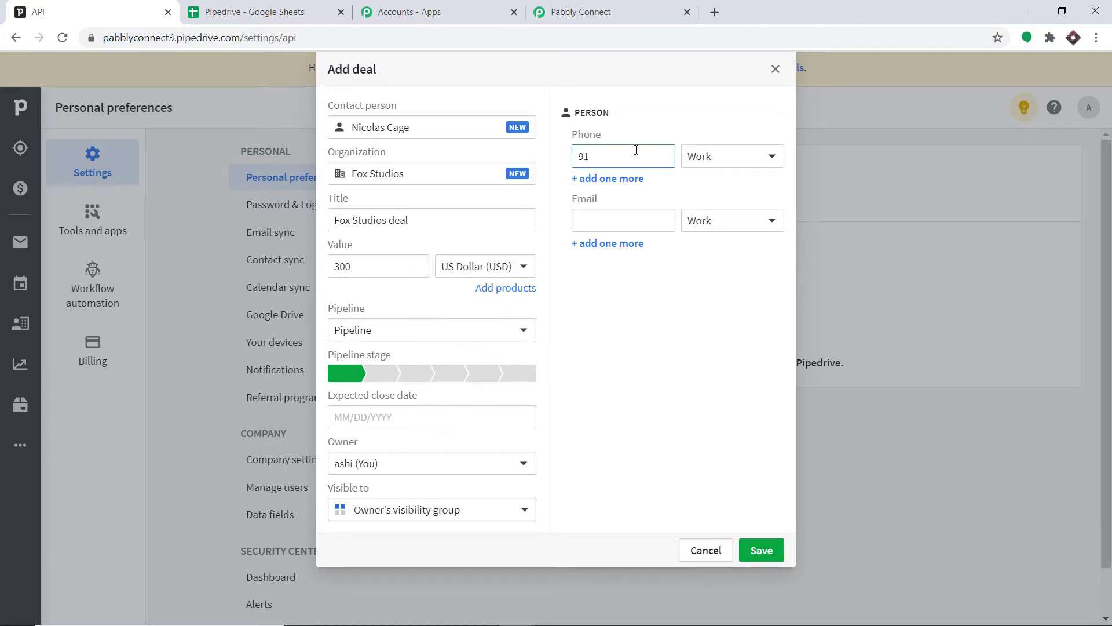
pyautogui.click(660, 113)
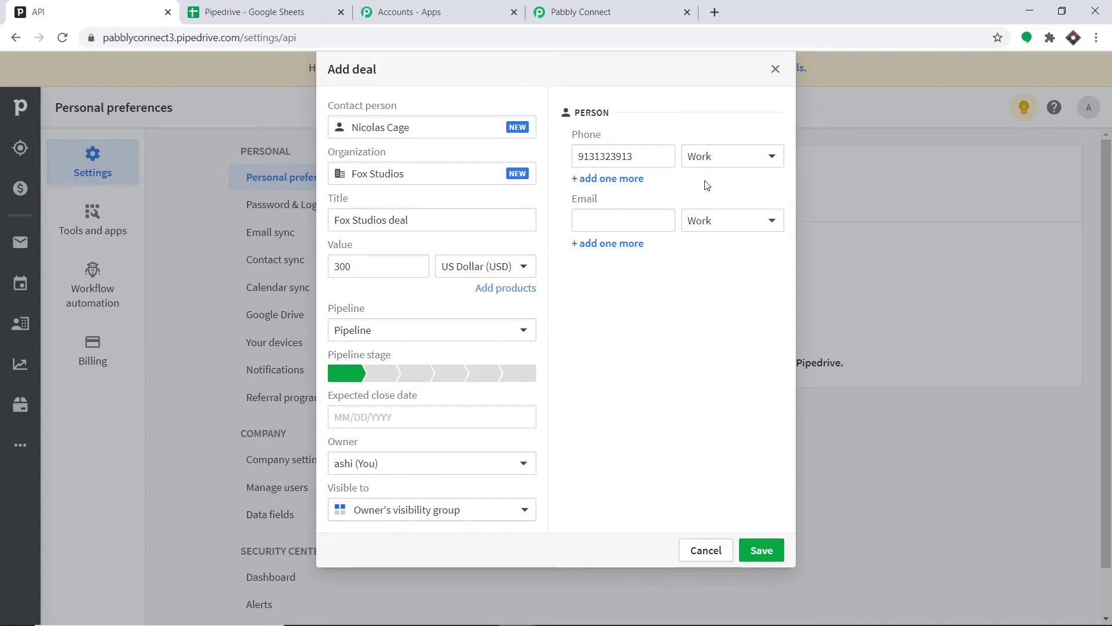
# - Fill in the contact's e-mail address and save the new deal
pyautogui.click(596, 212)
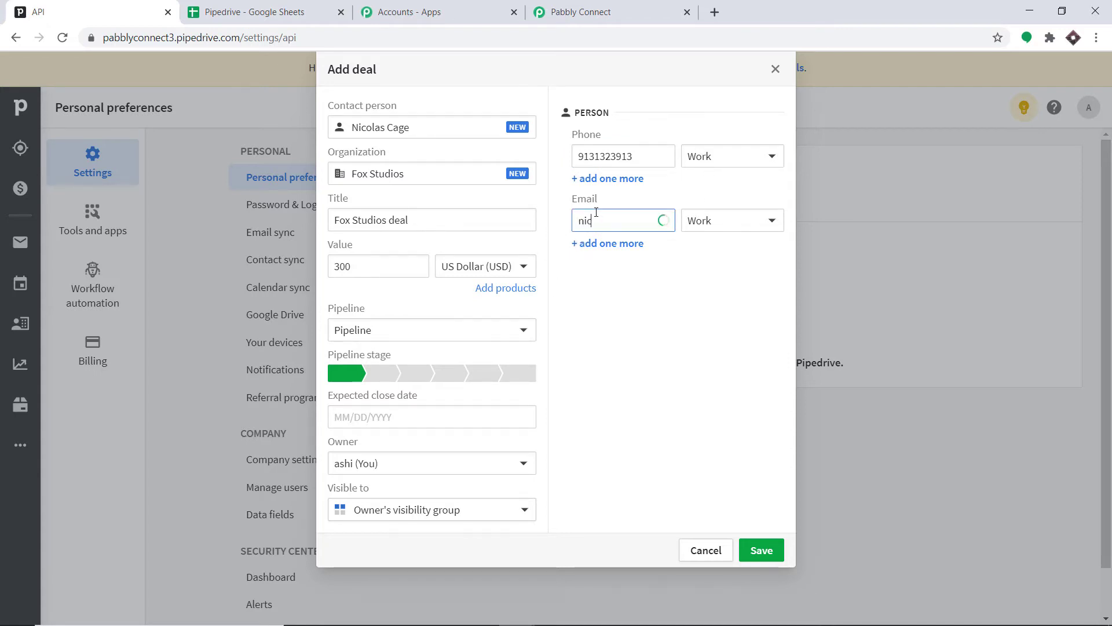
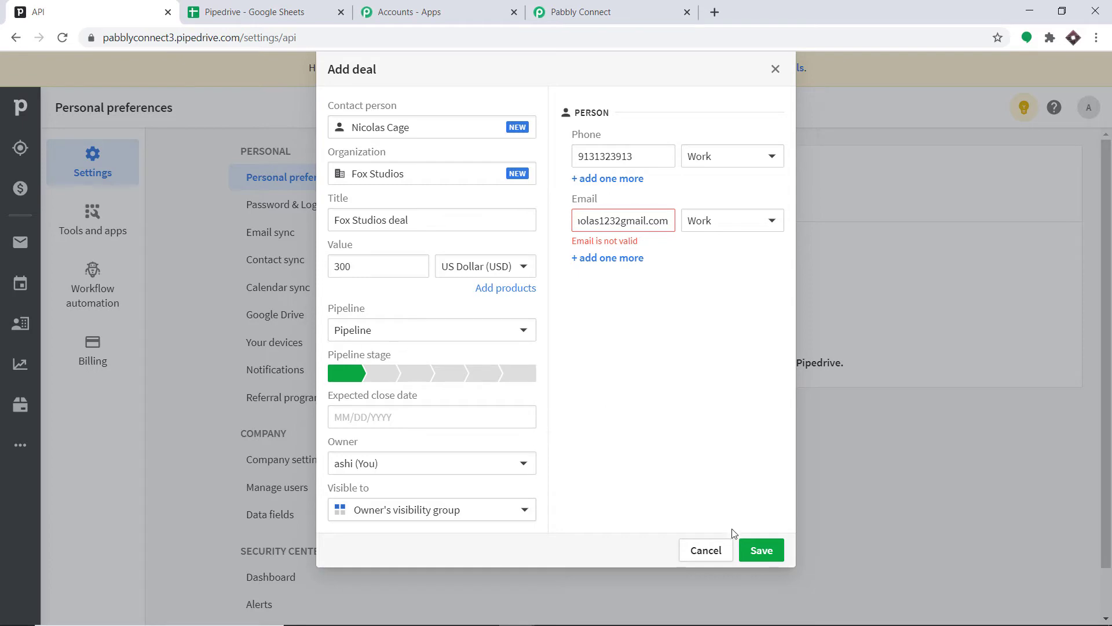
pyautogui.click(761, 549)
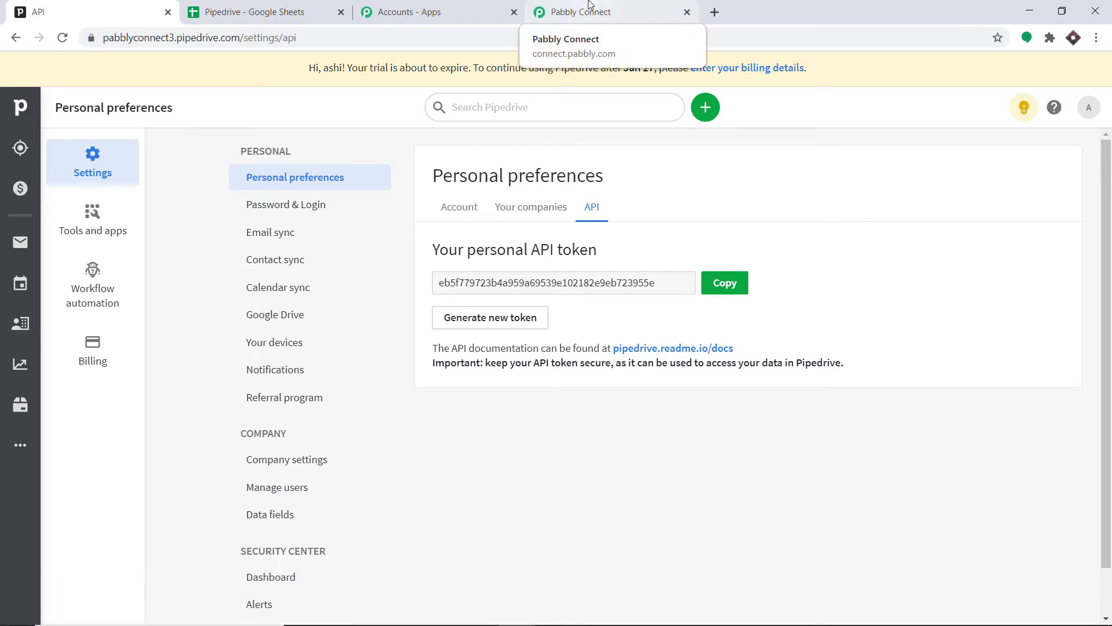
# - Return to the workflow and review the captured webhook response fields for the new deal
pyautogui.click(589, 4)
pyautogui.scroll(10, 615, 390)
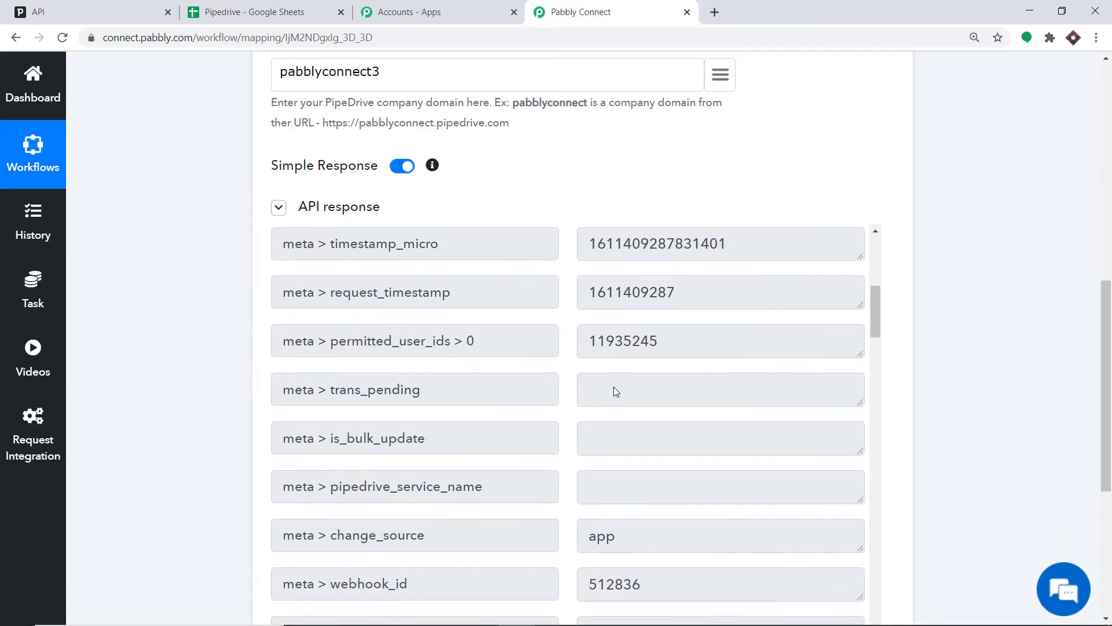
pyautogui.scroll(-5, 643, 287)
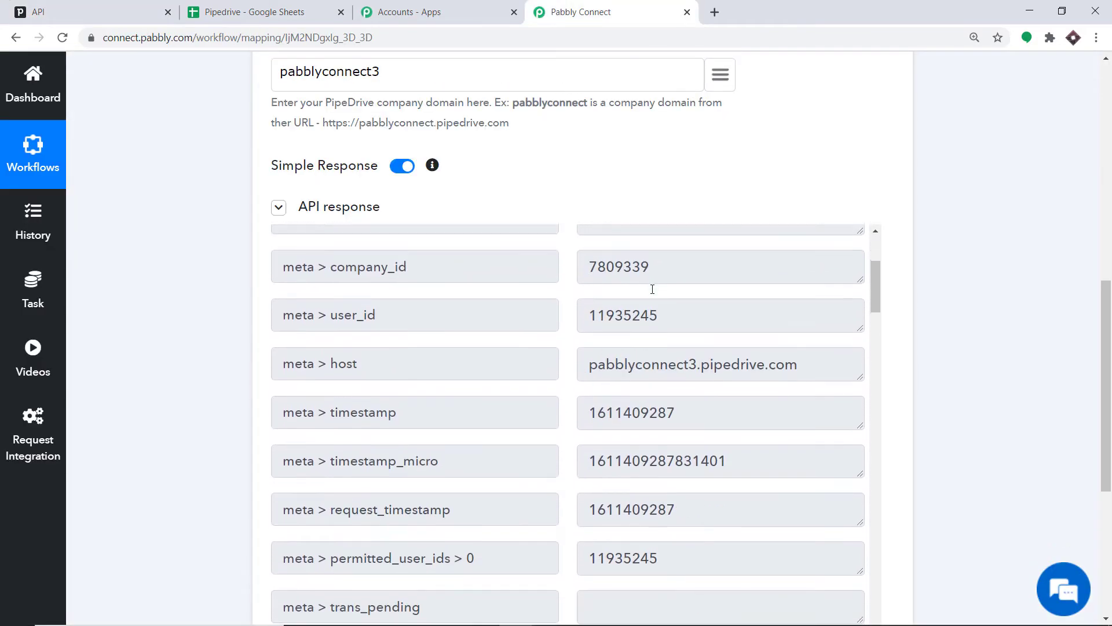
pyautogui.scroll(-5, 1109, 328)
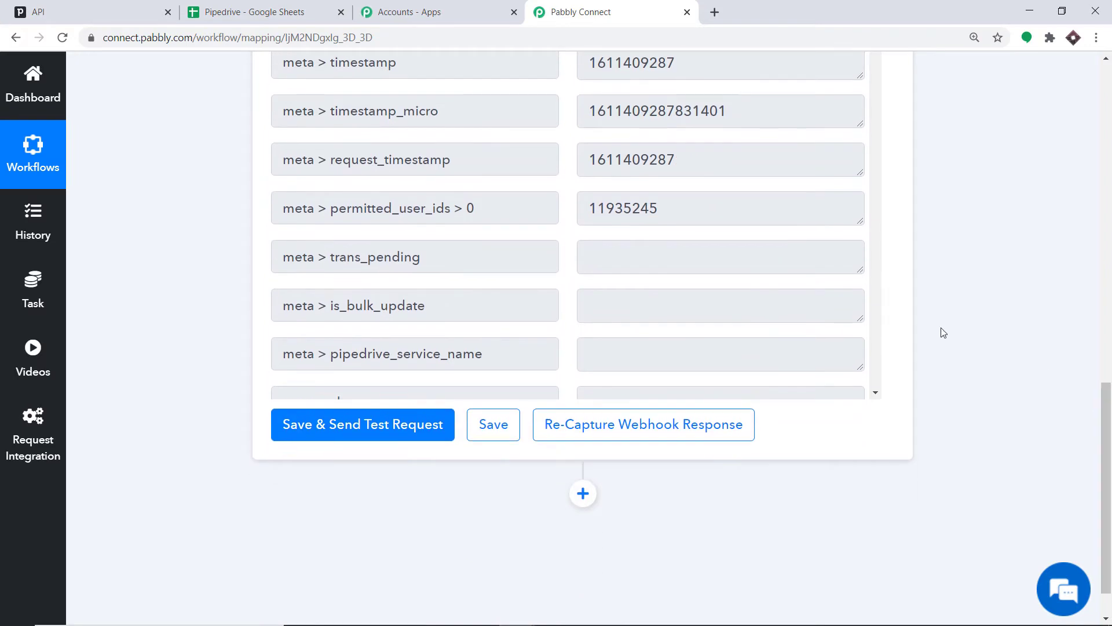
pyautogui.scroll(2, 637, 203)
pyautogui.scroll(-5, 643, 199)
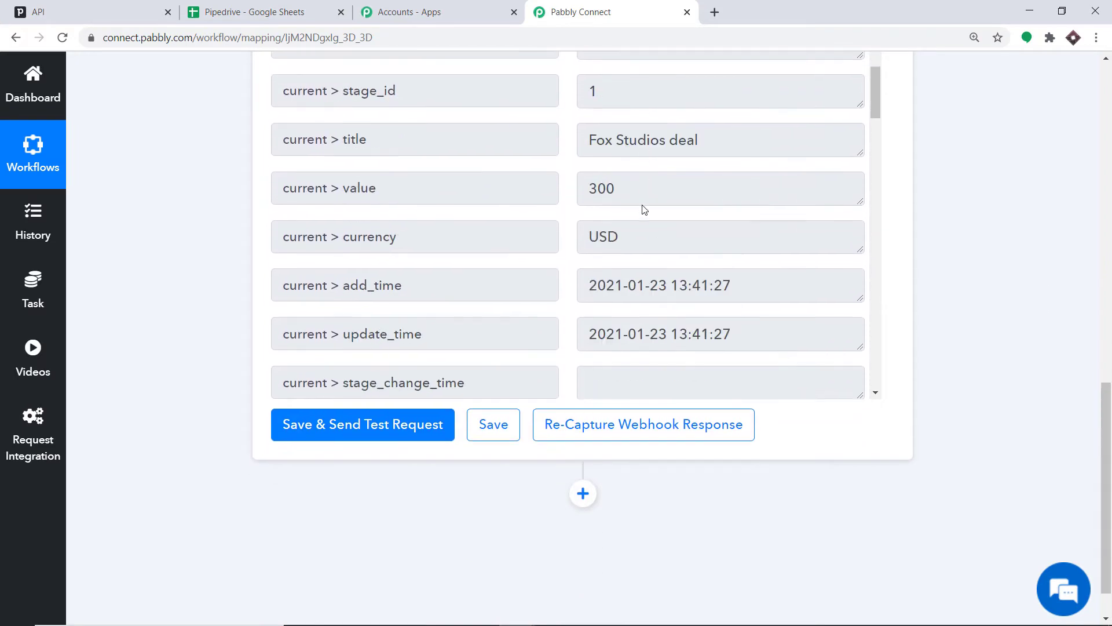
pyautogui.scroll(-10, 727, 212)
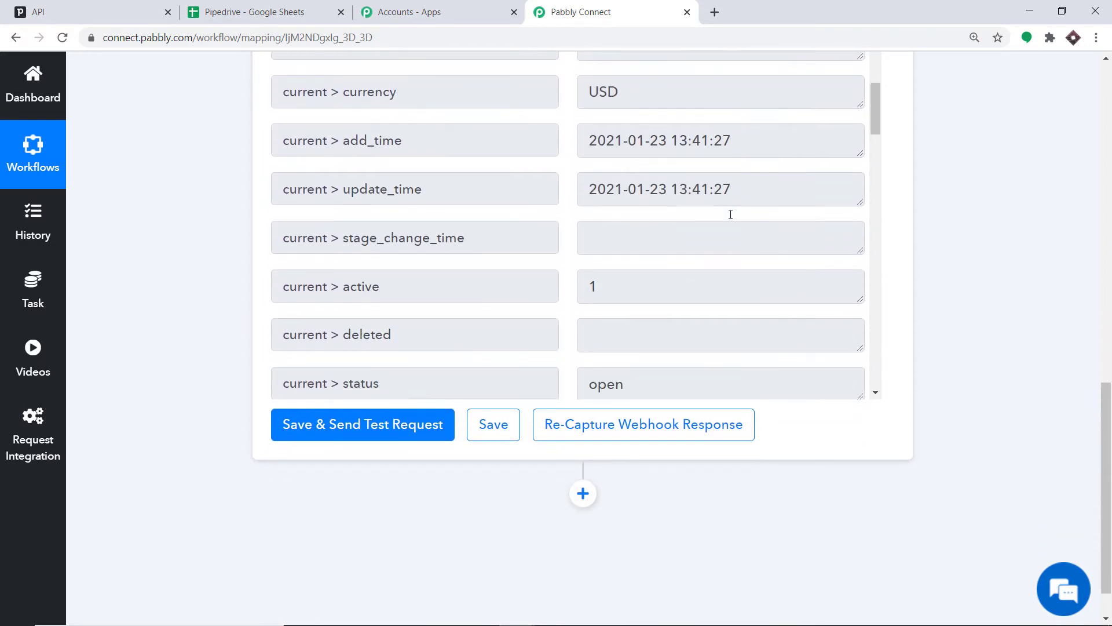
pyautogui.scroll(-10, 699, 214)
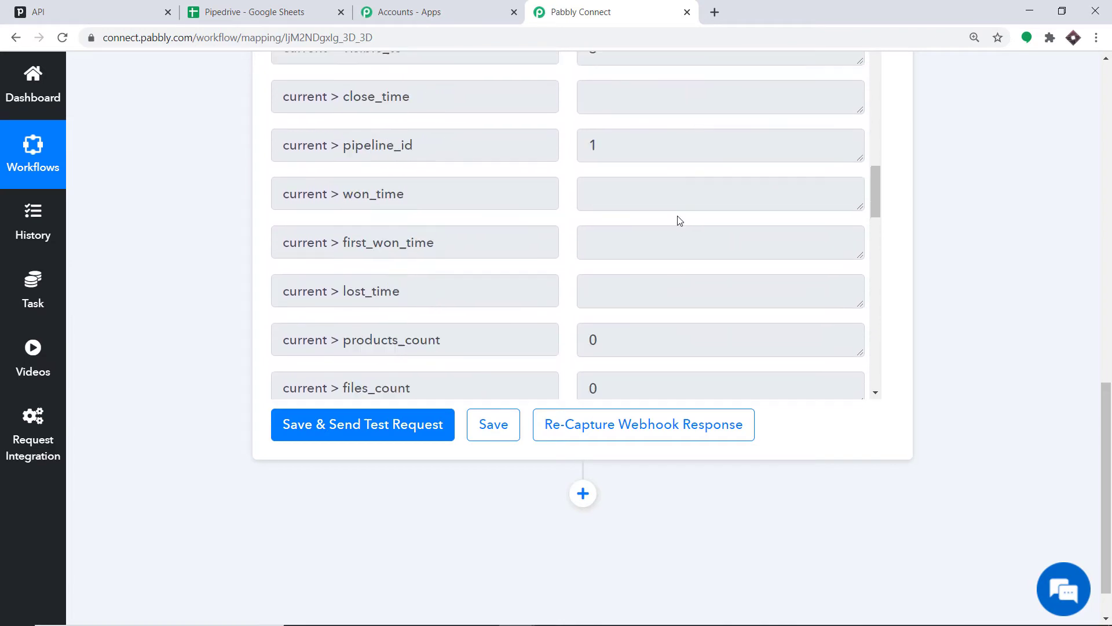
pyautogui.scroll(-3, 634, 200)
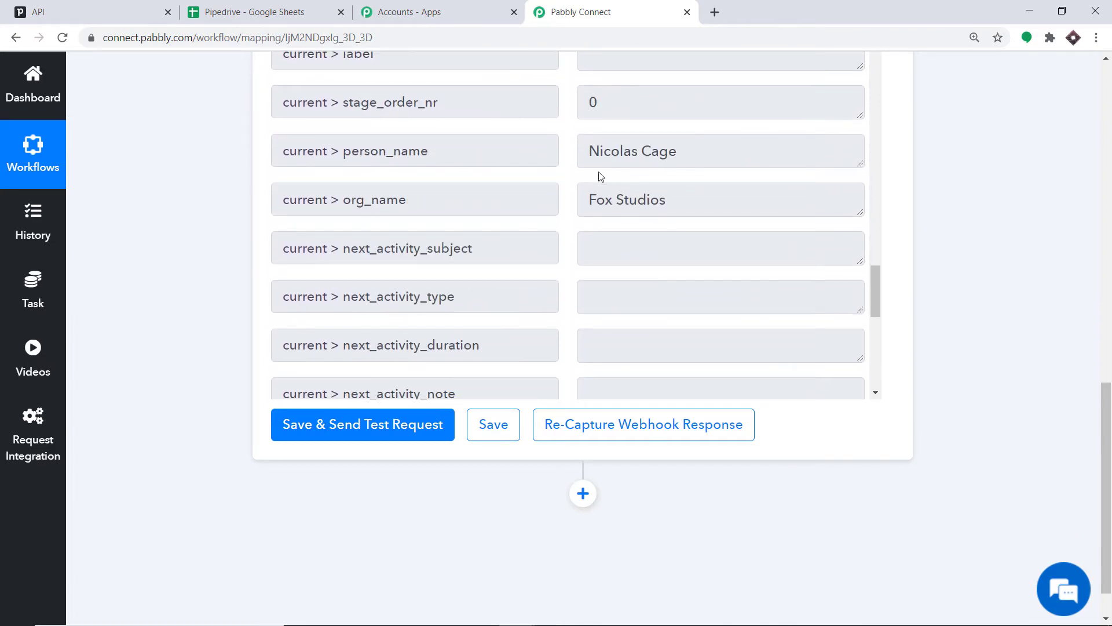
pyautogui.scroll(-5, 664, 204)
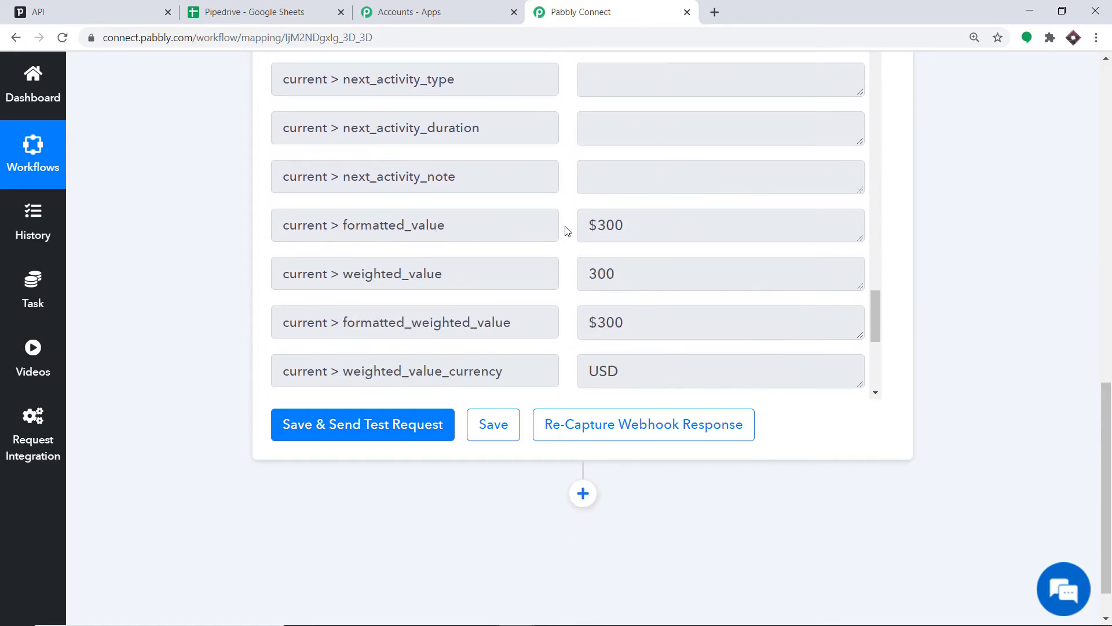
pyautogui.scroll(-7, 690, 226)
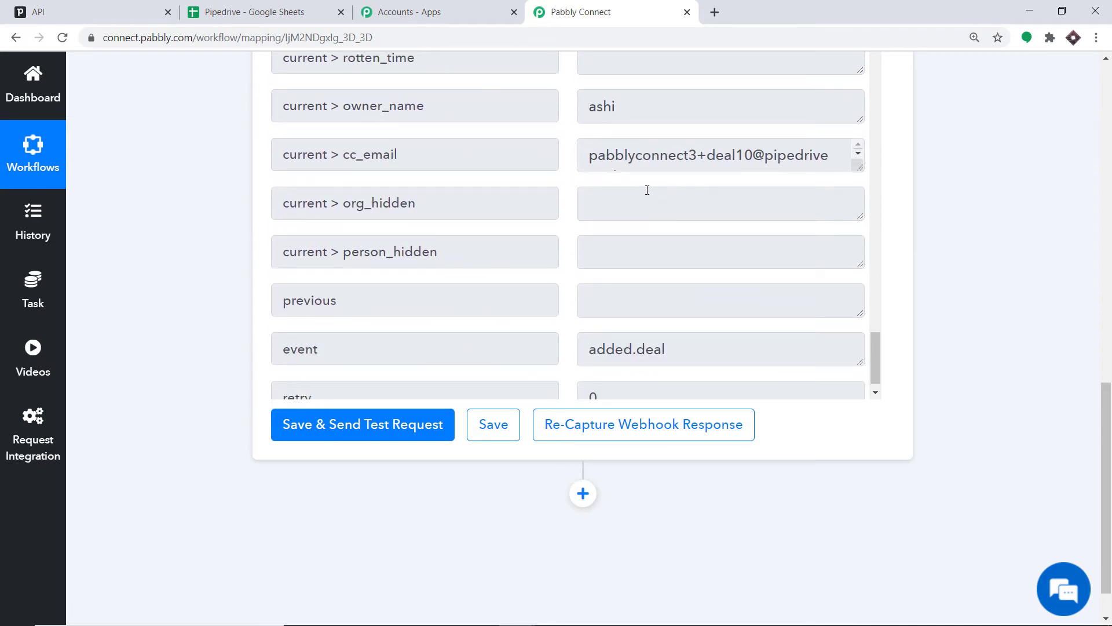
pyautogui.scroll(-2, 592, 447)
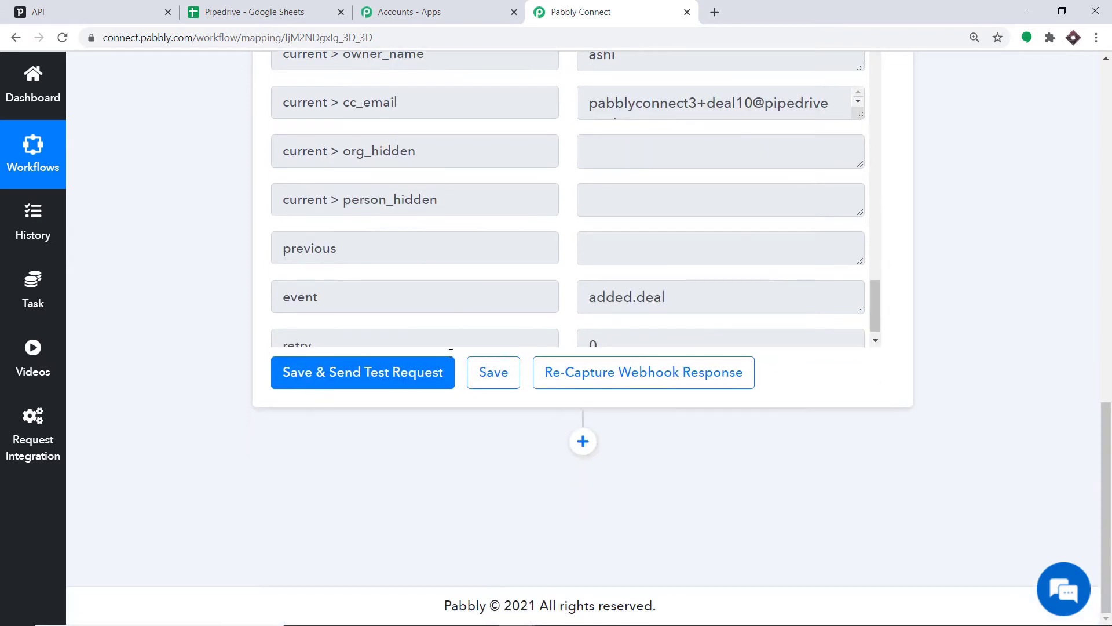
# - Add an action step below the webhook trigger and choose Google Sheets as its app
pyautogui.click(583, 442)
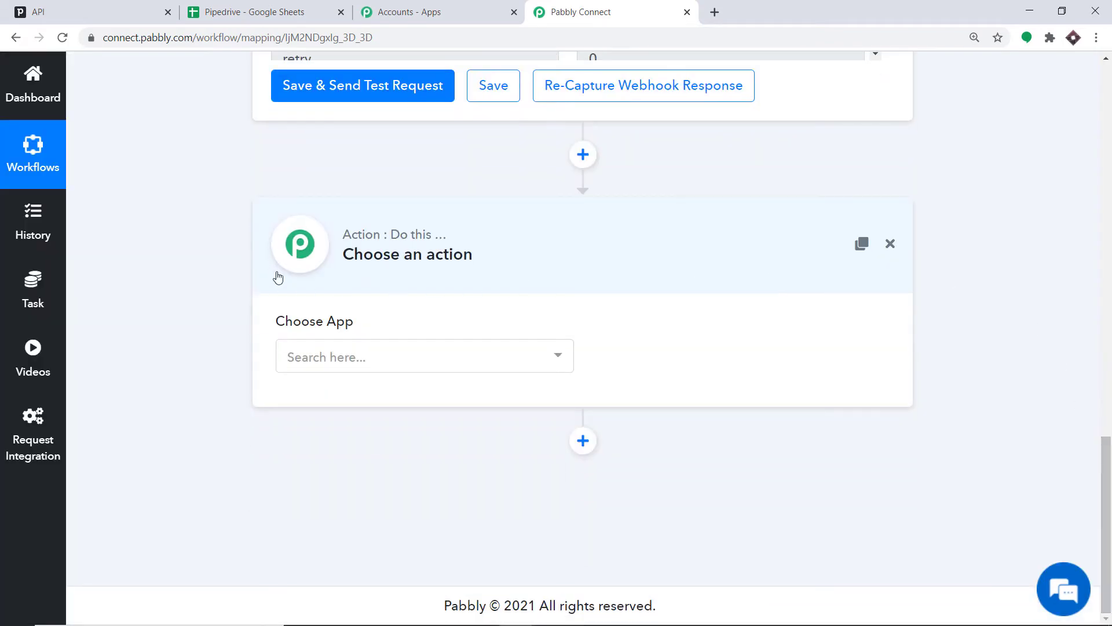
pyautogui.click(430, 354)
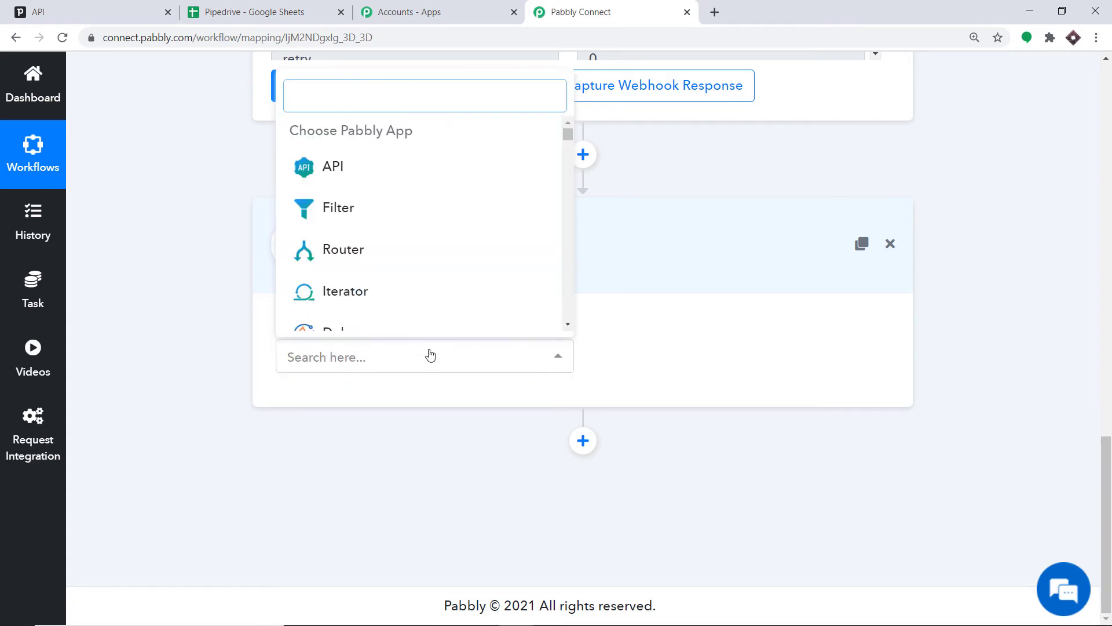
pyautogui.write('goog')
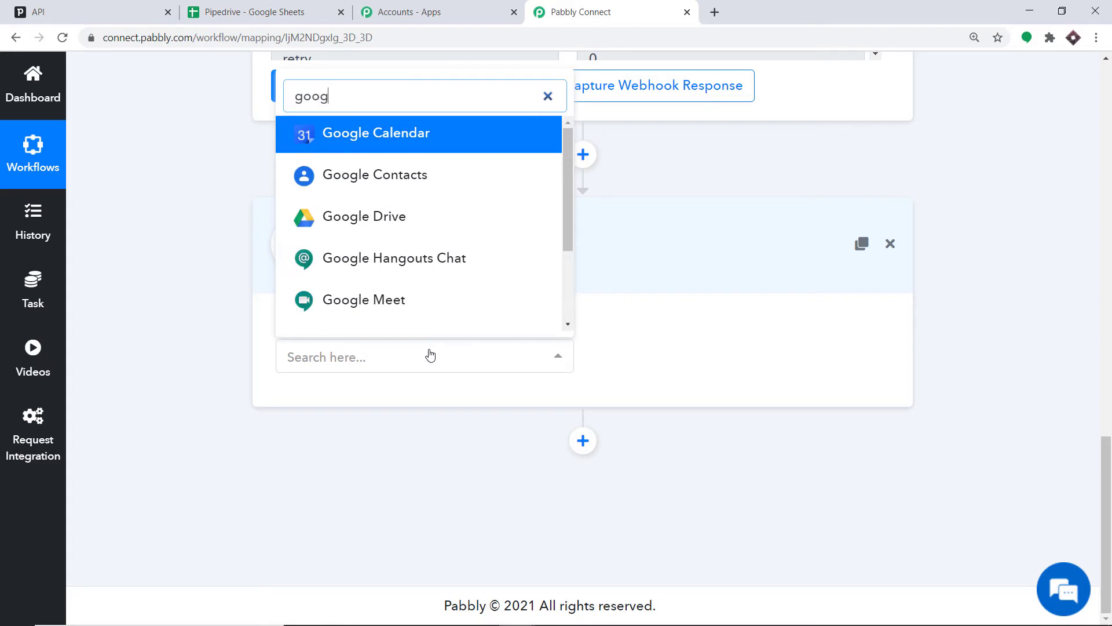
pyautogui.write('le shee')
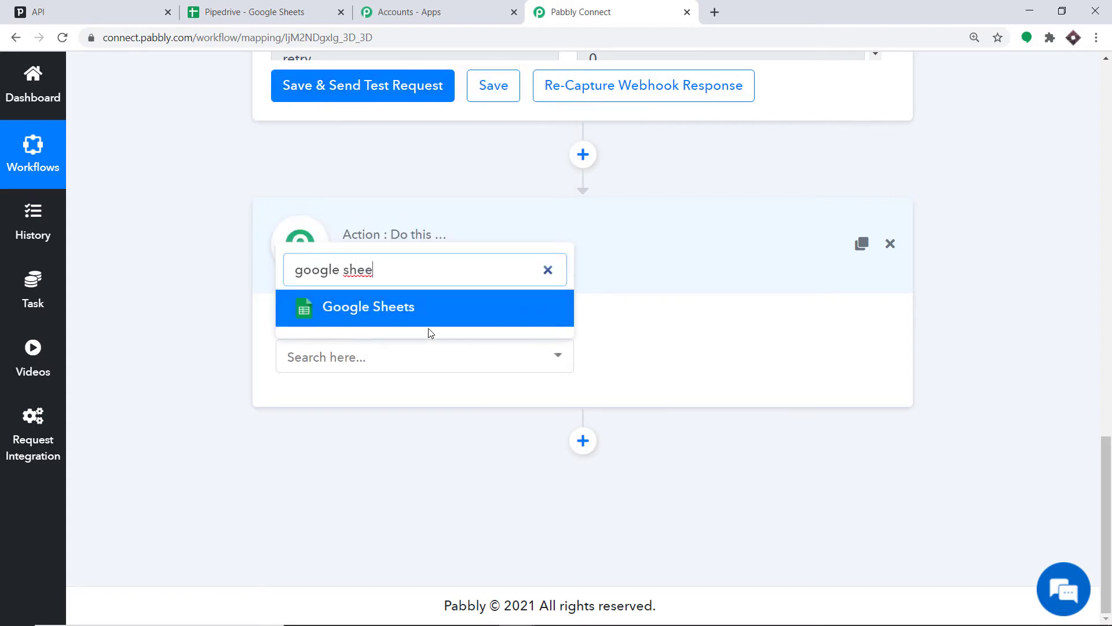
pyautogui.click(427, 322)
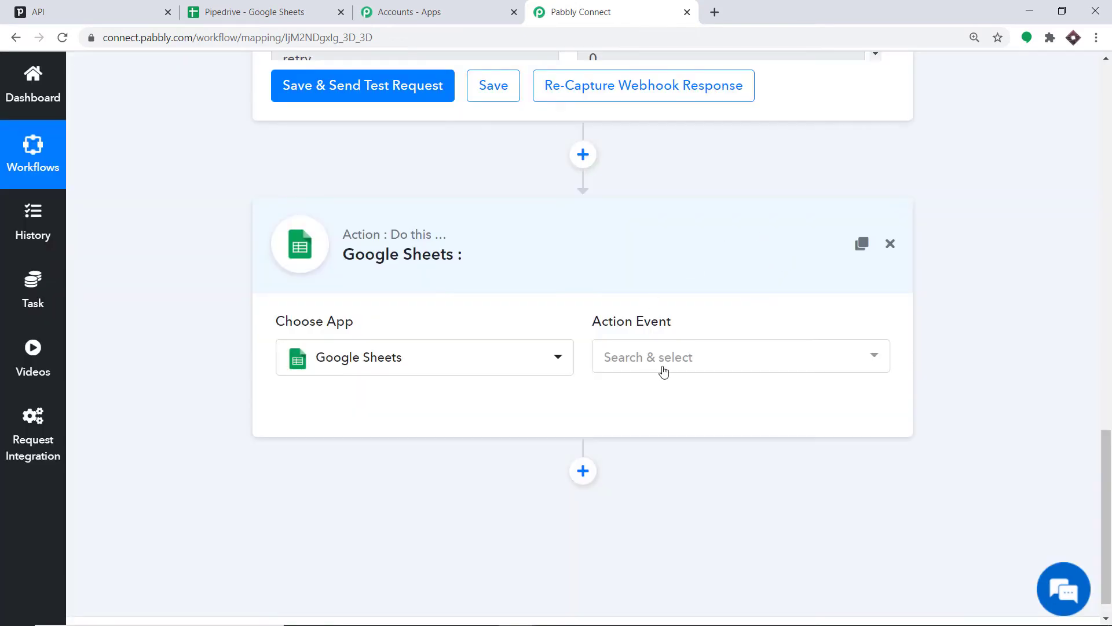
# - Set the Google Sheets action event to Add New Row
pyautogui.click(720, 360)
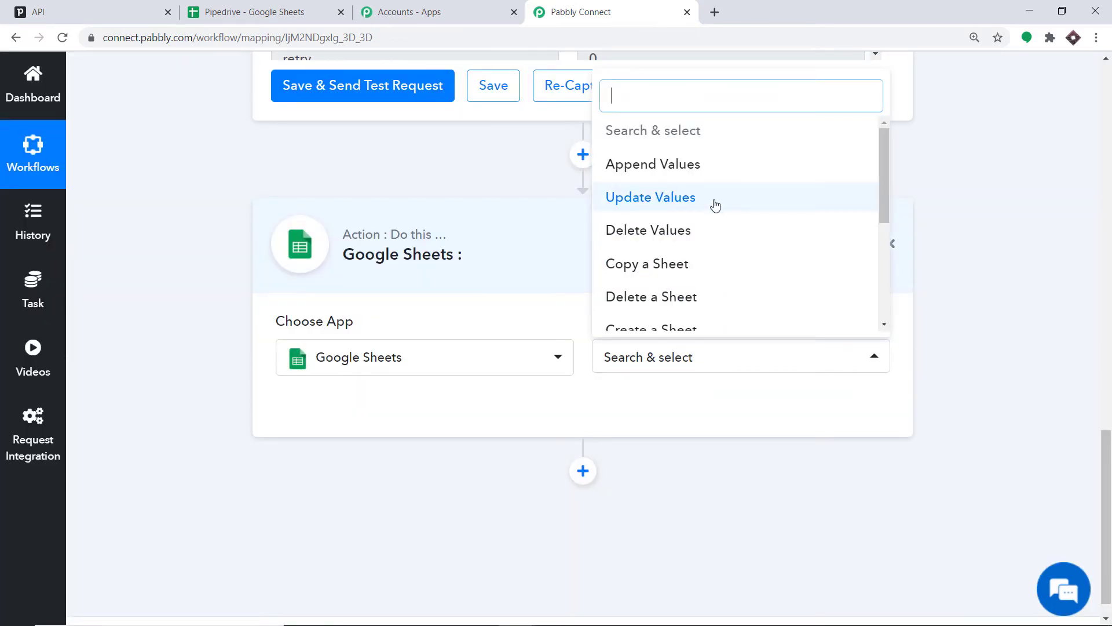
pyautogui.scroll(-4, 717, 214)
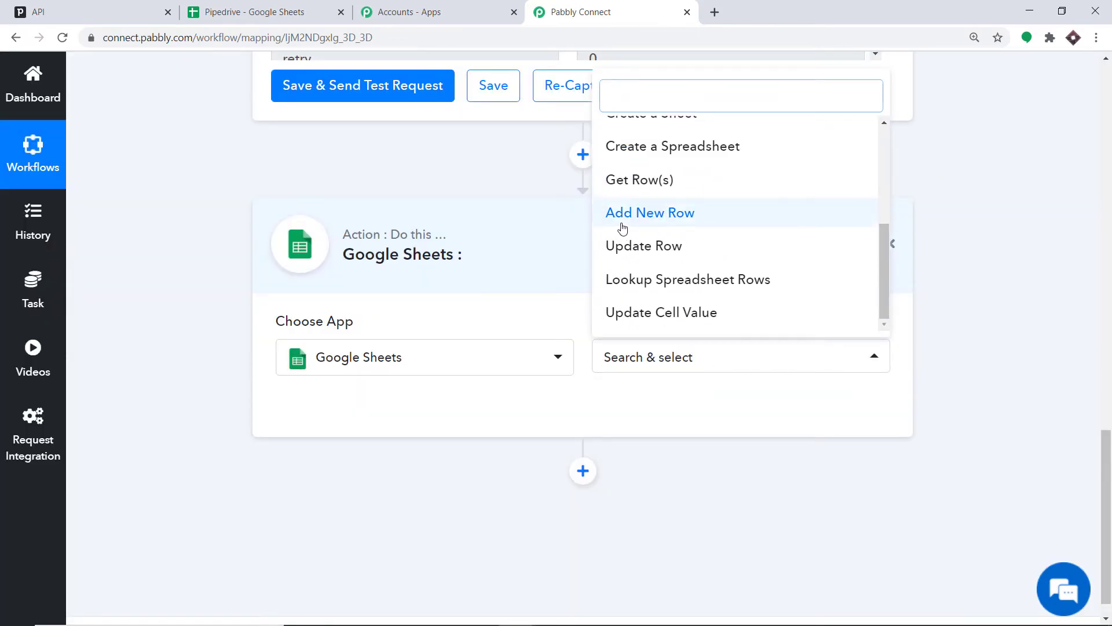
pyautogui.click(672, 224)
pyautogui.click(689, 361)
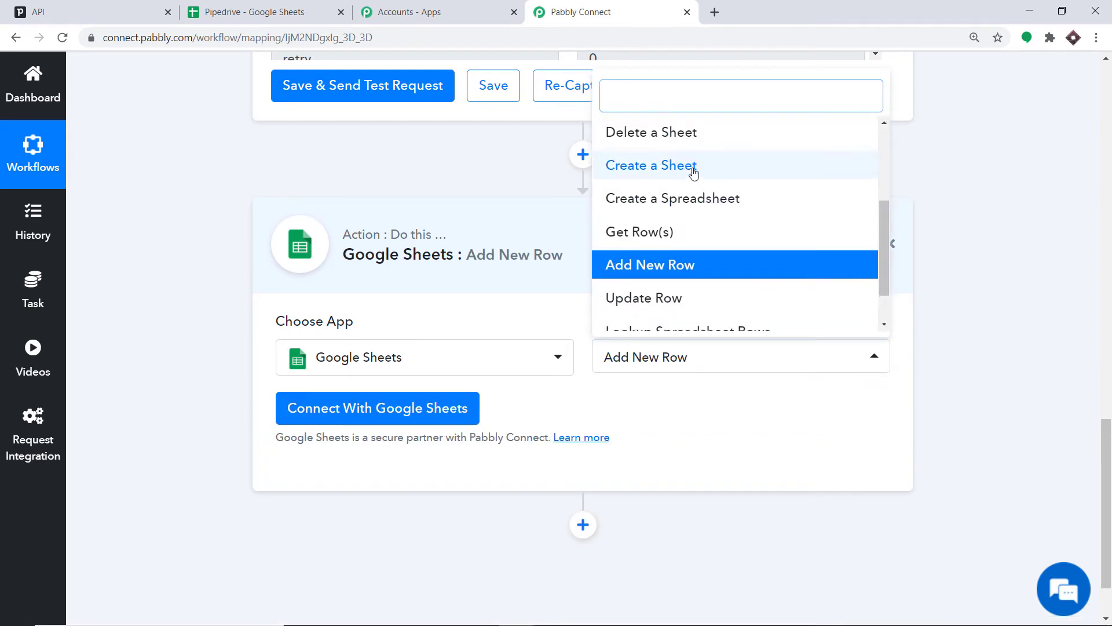
pyautogui.scroll(2, 694, 174)
pyautogui.scroll(-1, 682, 215)
pyautogui.scroll(-2, 715, 268)
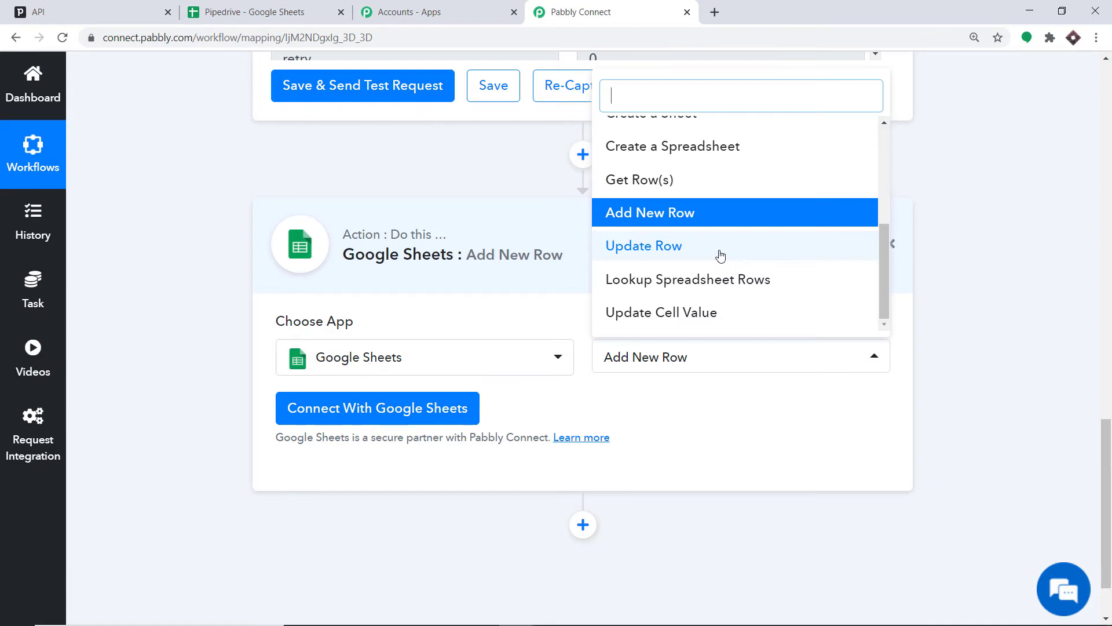
pyautogui.click(703, 400)
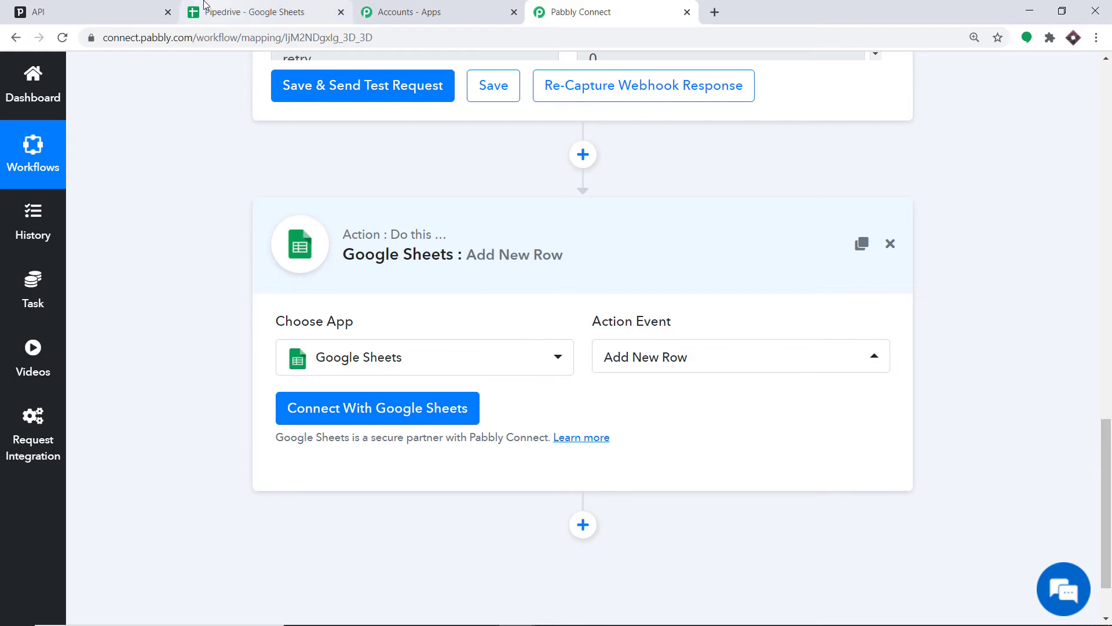
# - Switch to the Pipedrive spreadsheet tab to examine its column headers, then return to the workflow
pyautogui.click(261, 5)
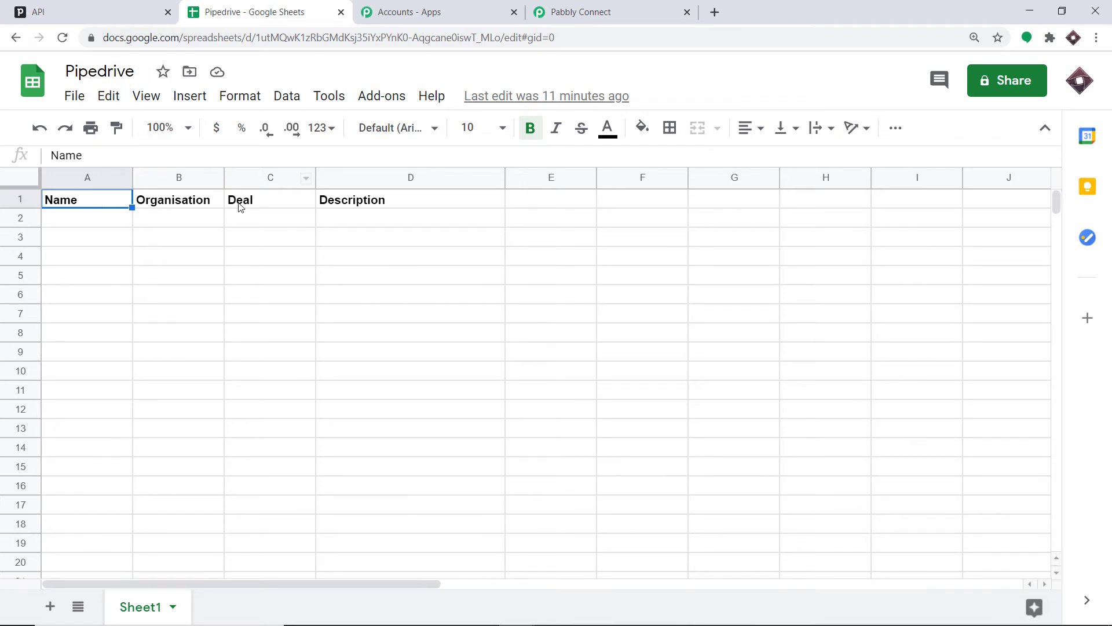
pyautogui.click(660, 10)
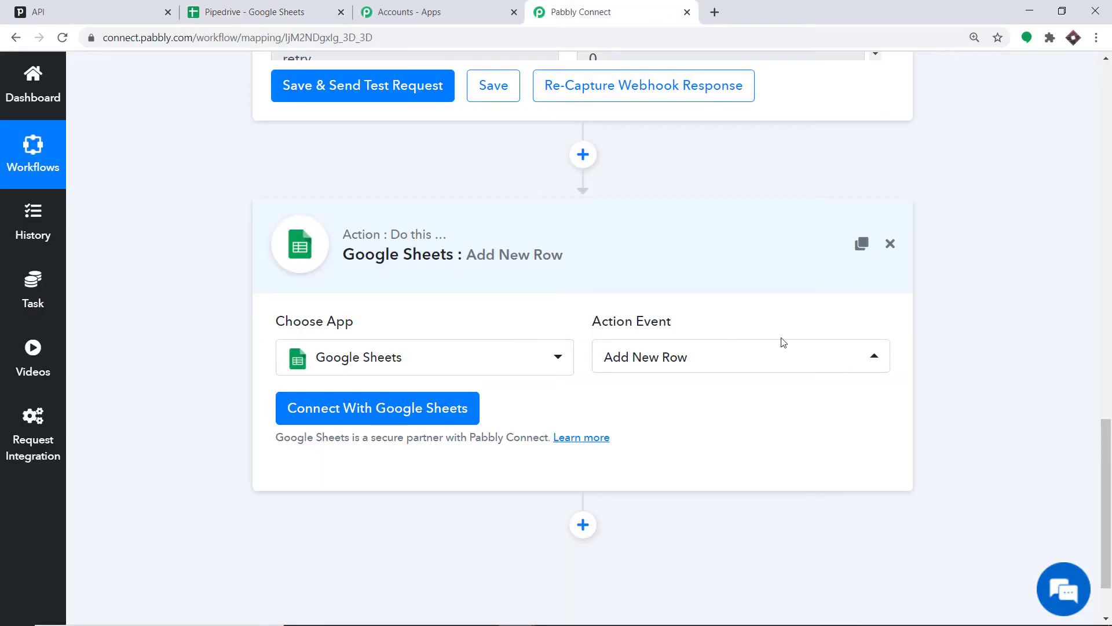
pyautogui.click(214, 4)
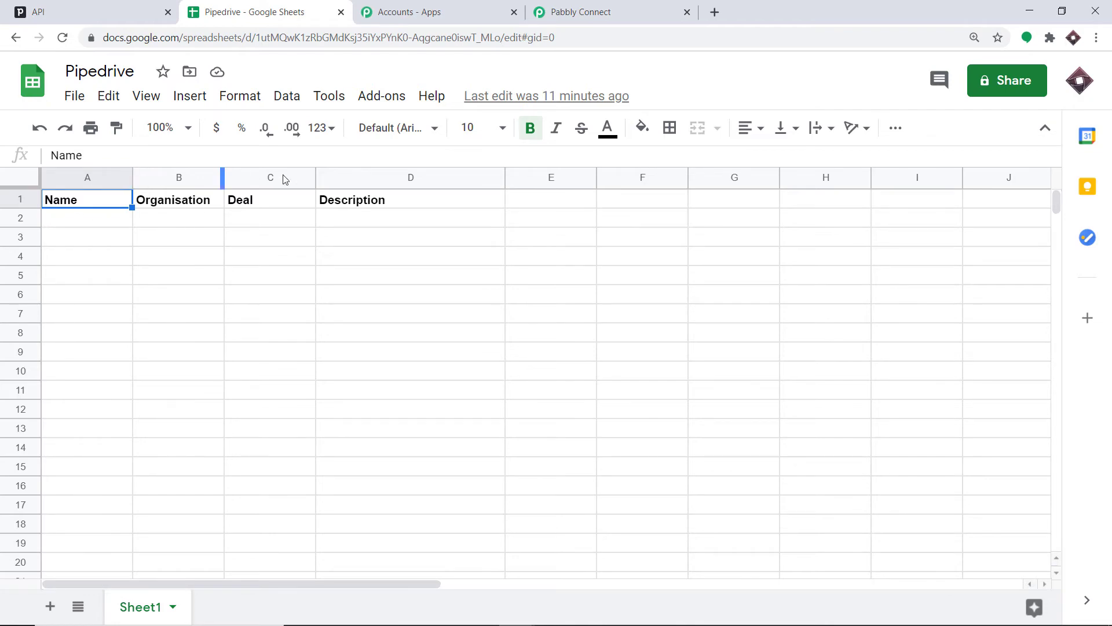
pyautogui.click(643, 9)
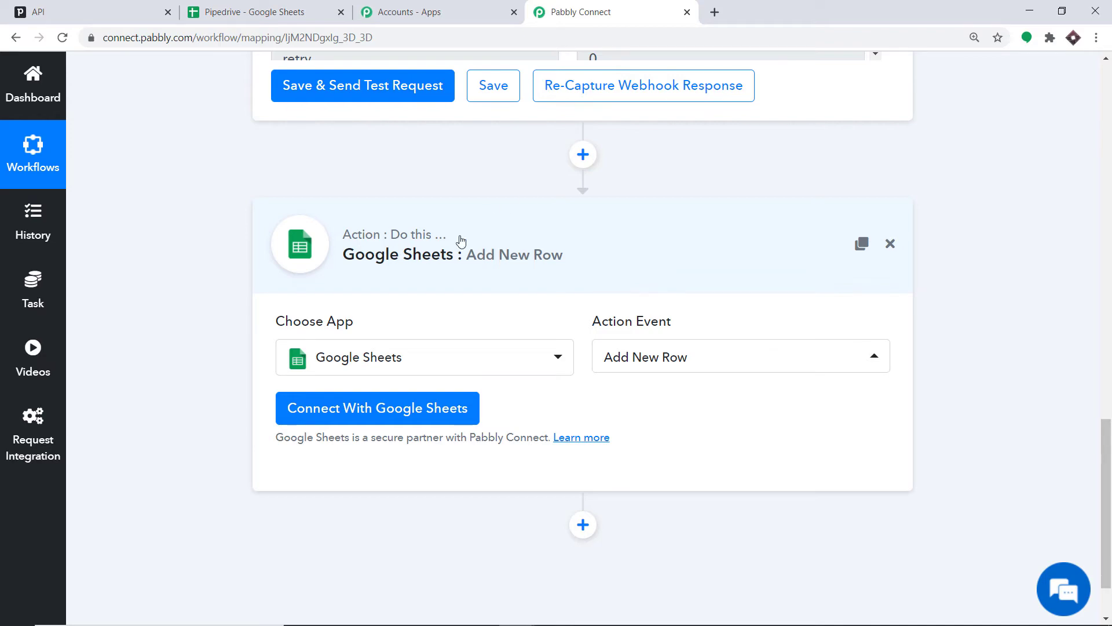
# - Connect Google Sheets with new credentials by choosing a Google account and allowing Pabbly Connect Sheets access
pyautogui.click(363, 410)
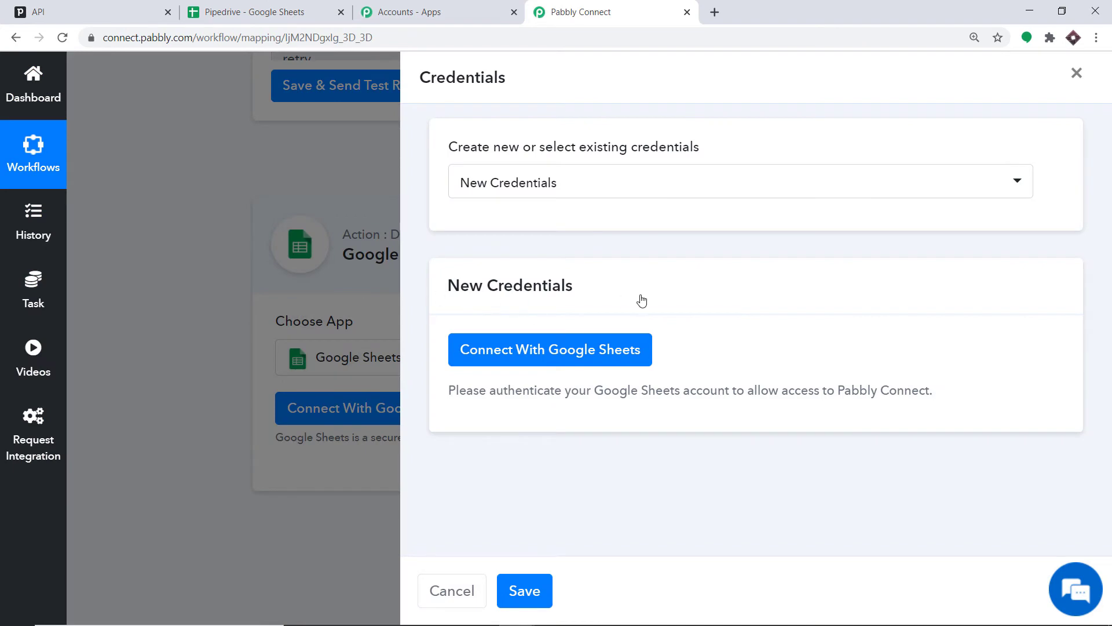
pyautogui.click(537, 349)
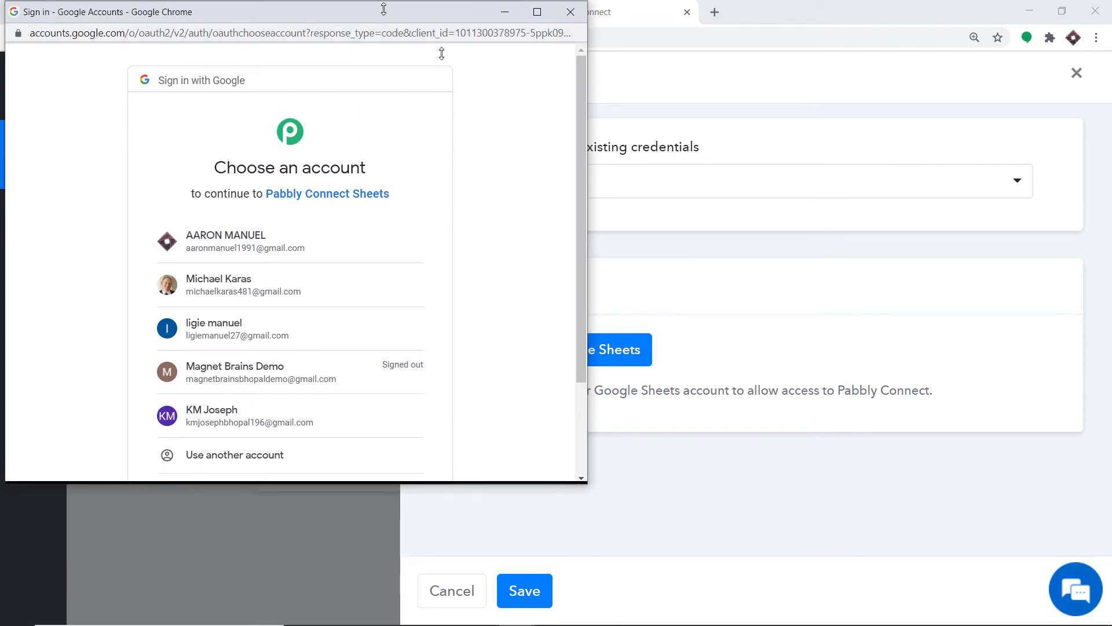
pyautogui.moveTo(400, 8); pyautogui.dragTo(975, 81)
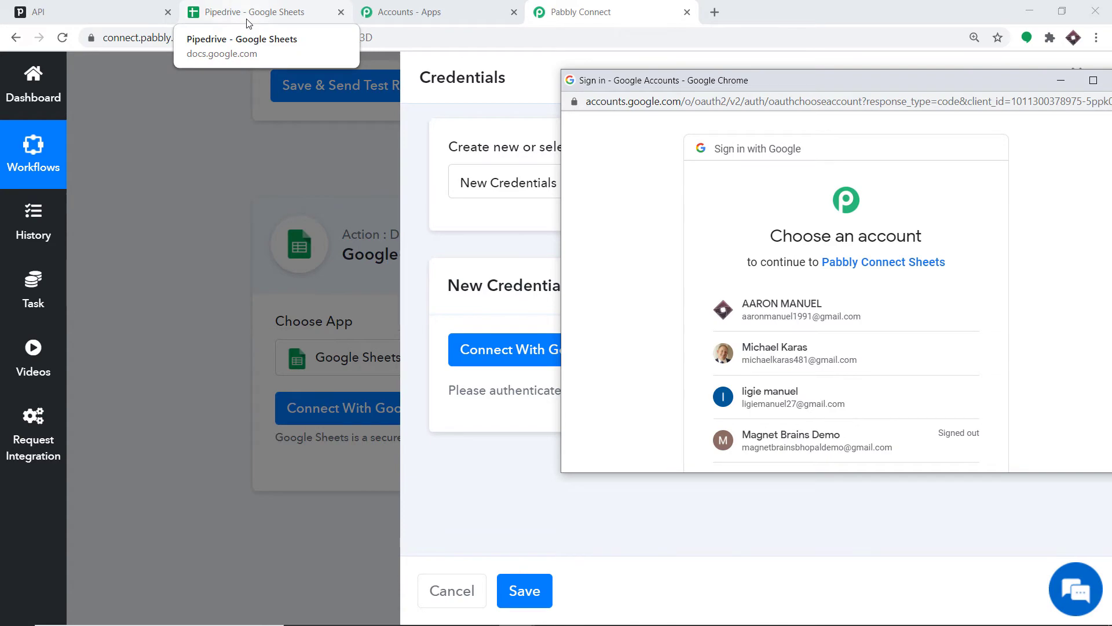
pyautogui.click(772, 318)
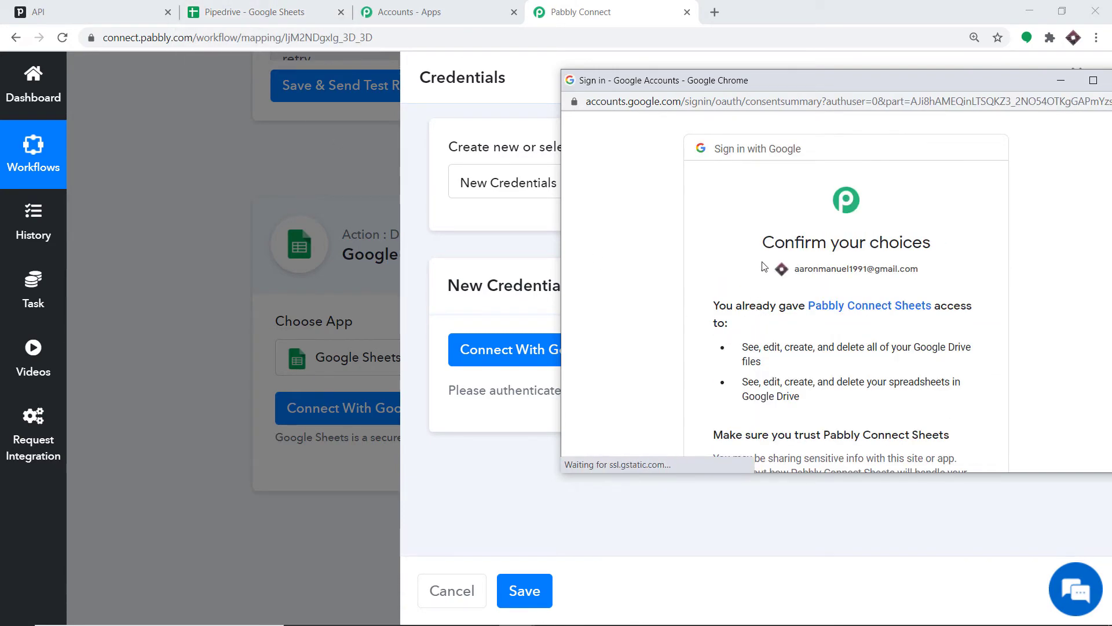
pyautogui.scroll(-3, 768, 255)
pyautogui.moveTo(809, 88); pyautogui.dragTo(676, 81)
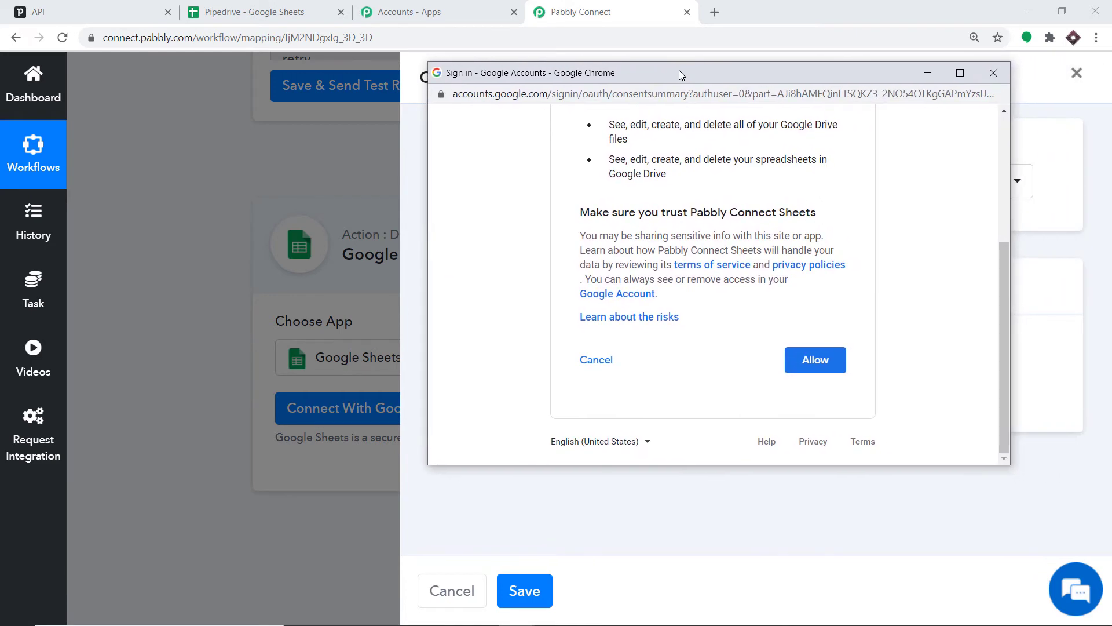
pyautogui.click(798, 371)
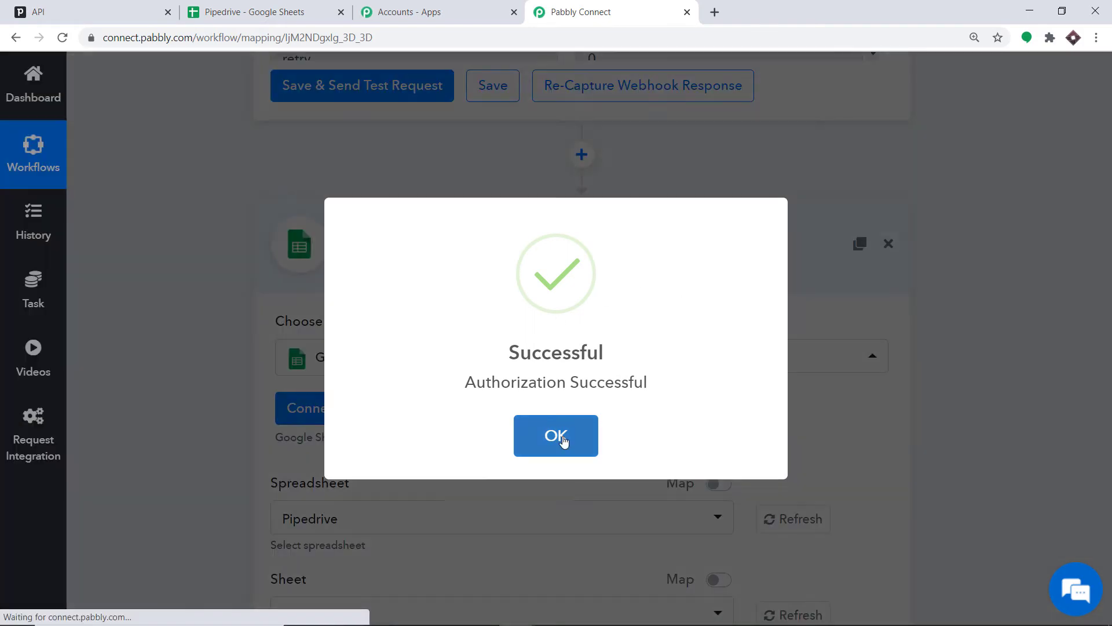
pyautogui.click(560, 437)
# - Select the Pipedrive spreadsheet and Sheet1 as the destination for the new row
pyautogui.scroll(-2, 847, 299)
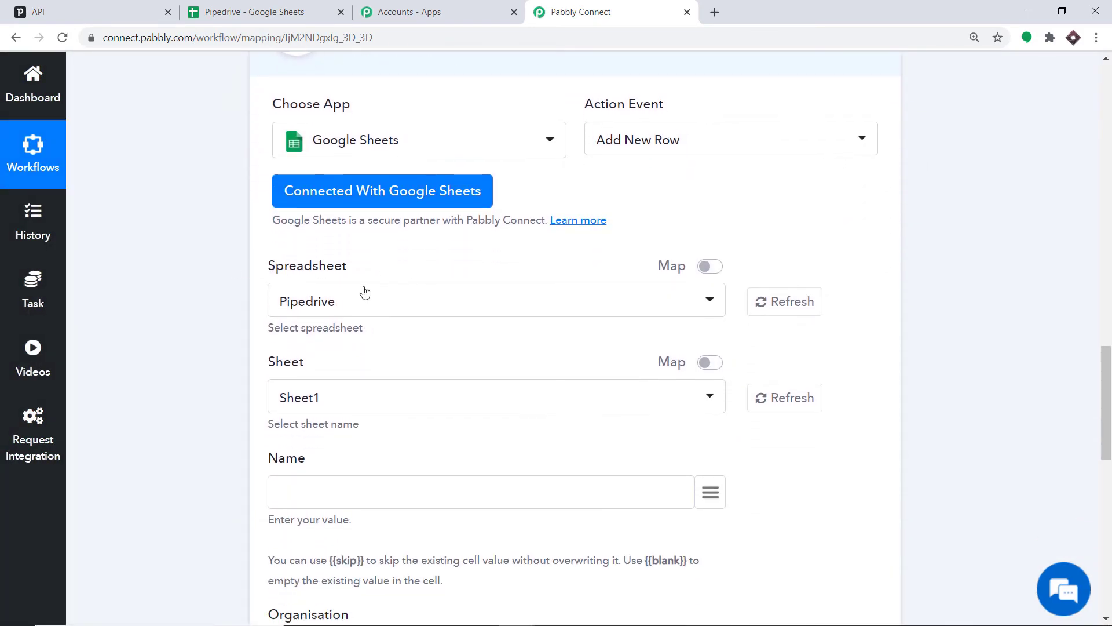
pyautogui.click(317, 301)
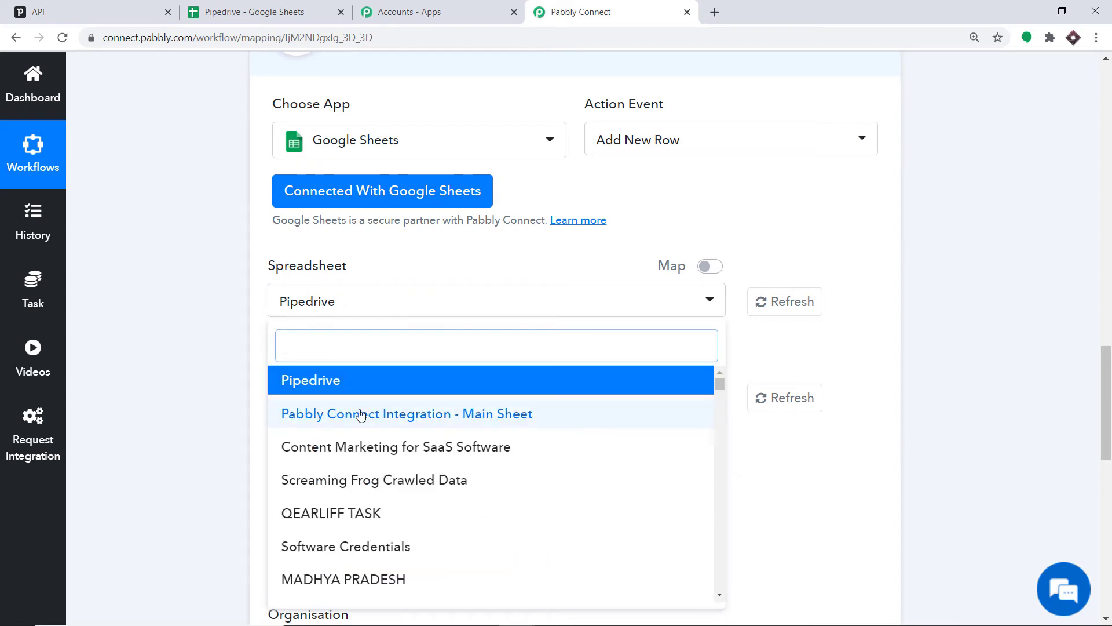
pyautogui.scroll(-6, 446, 441)
pyautogui.scroll(-4, 414, 432)
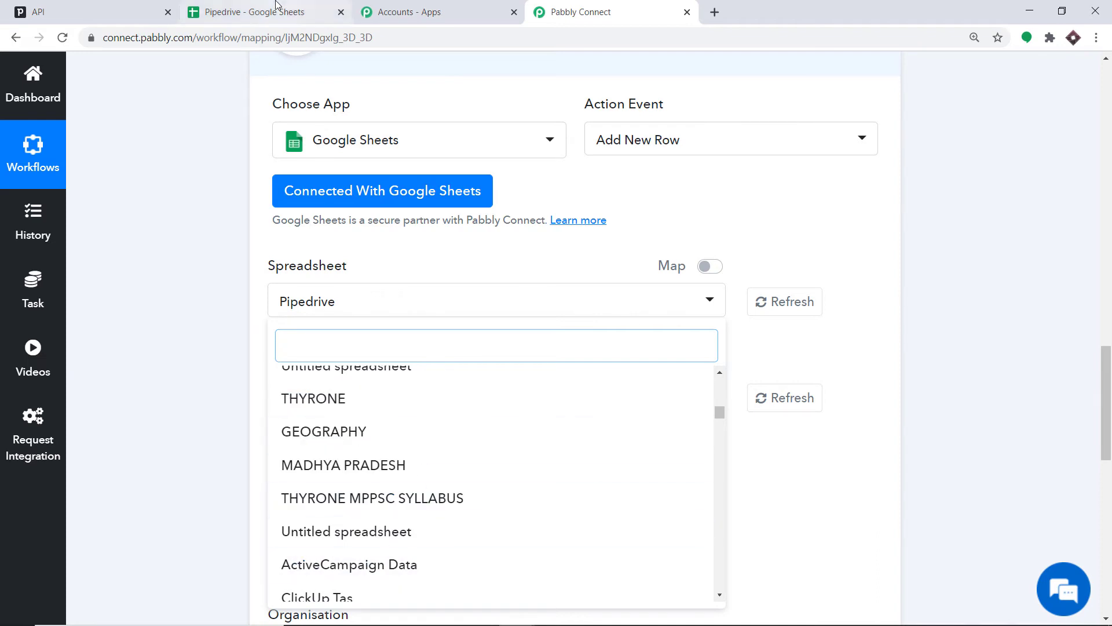
pyautogui.scroll(10, 402, 377)
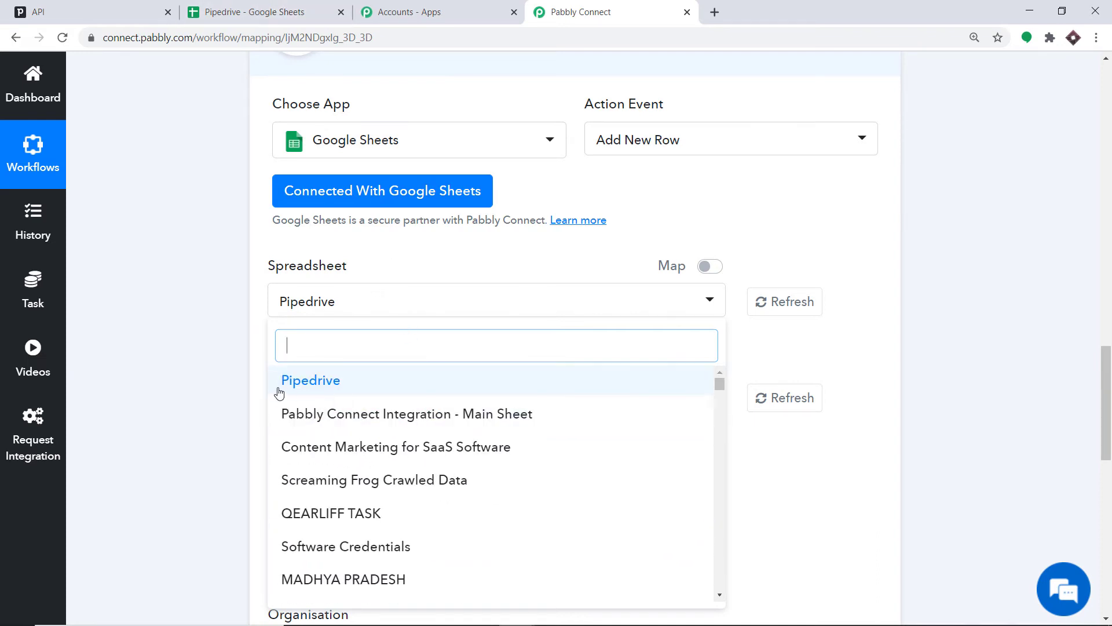
pyautogui.click(290, 11)
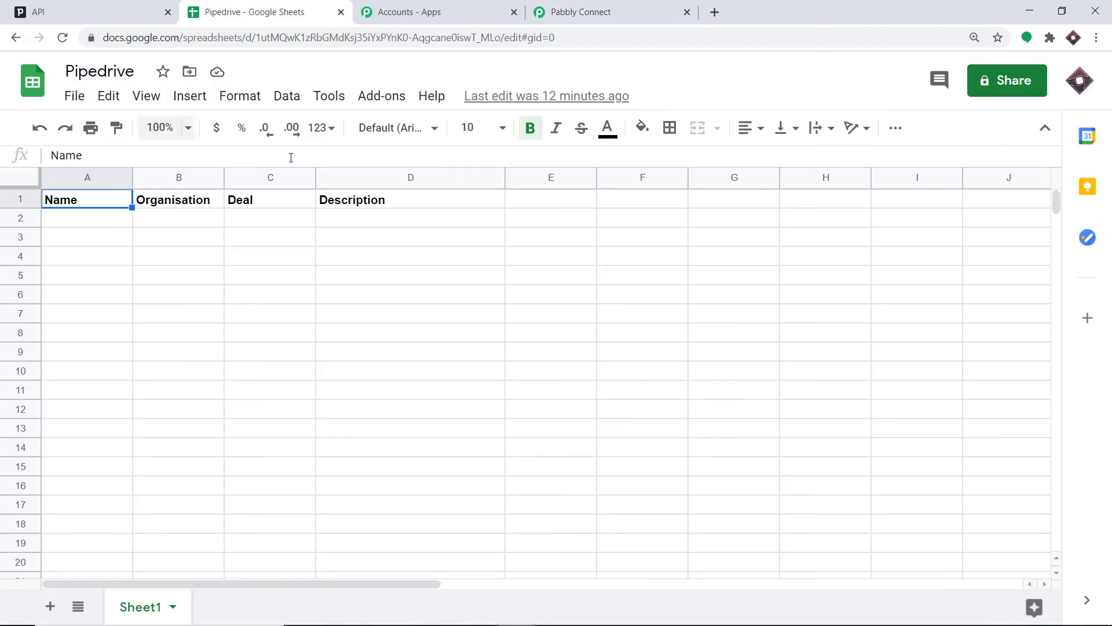
pyautogui.click(615, 13)
pyautogui.click(355, 387)
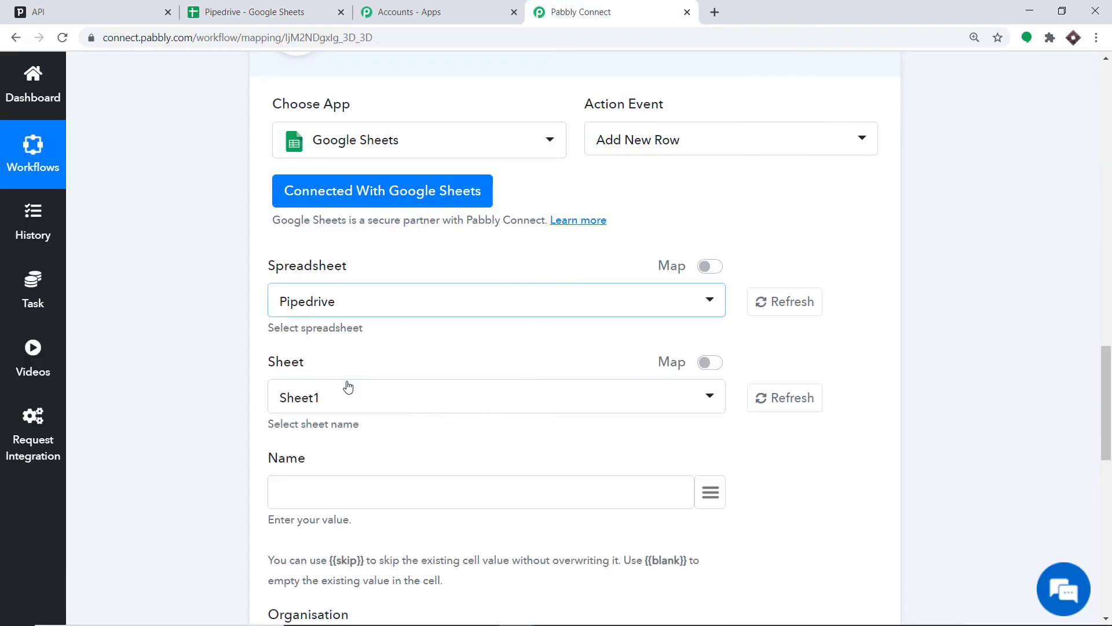
# - Compare the Name, Organisation, Deal and Description fields with the spreadsheet's column headers
pyautogui.scroll(-1, 359, 371)
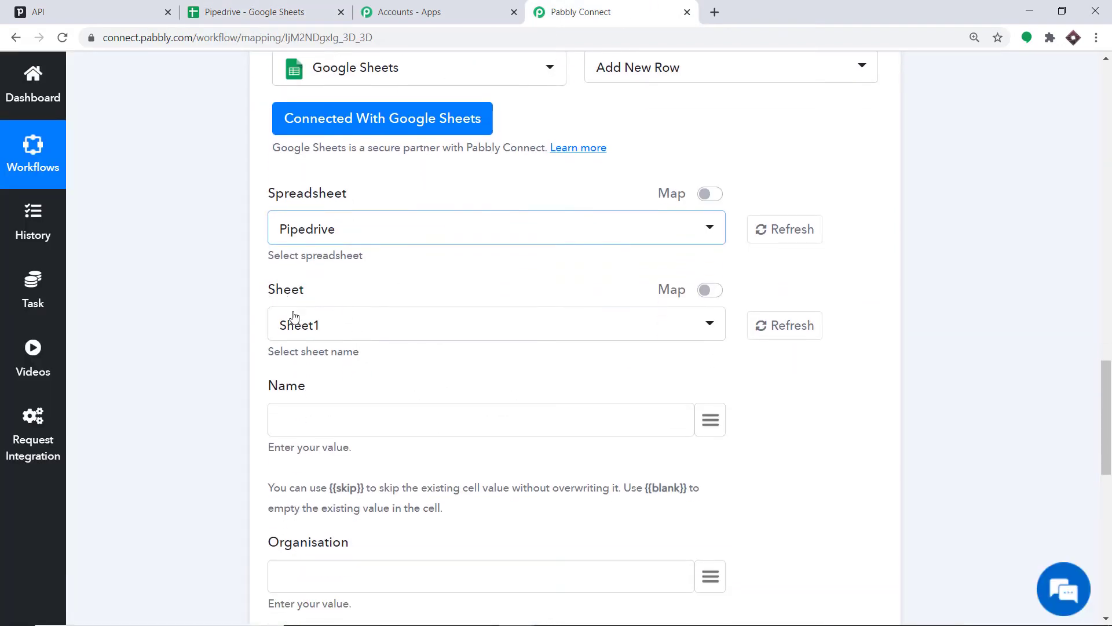
pyautogui.click(274, 13)
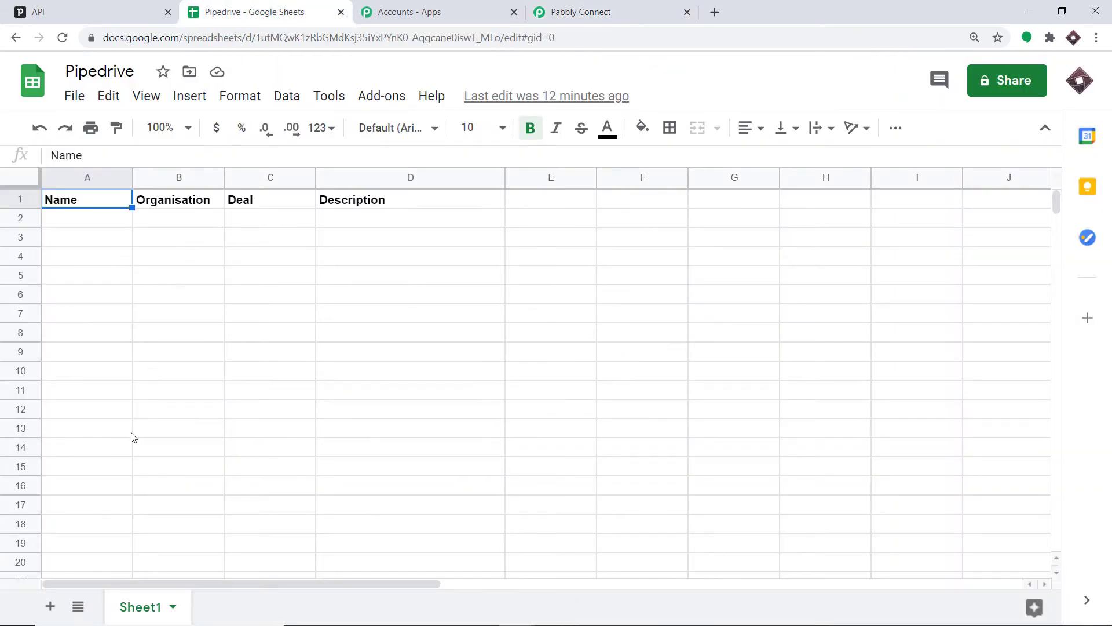
pyautogui.click(610, 12)
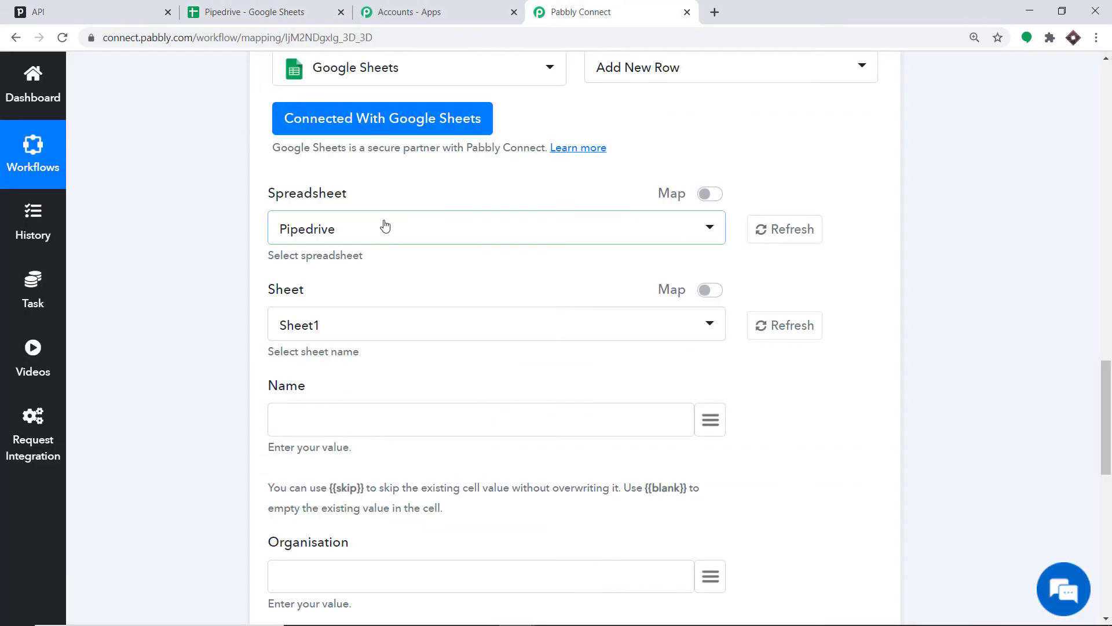
pyautogui.scroll(-2, 434, 330)
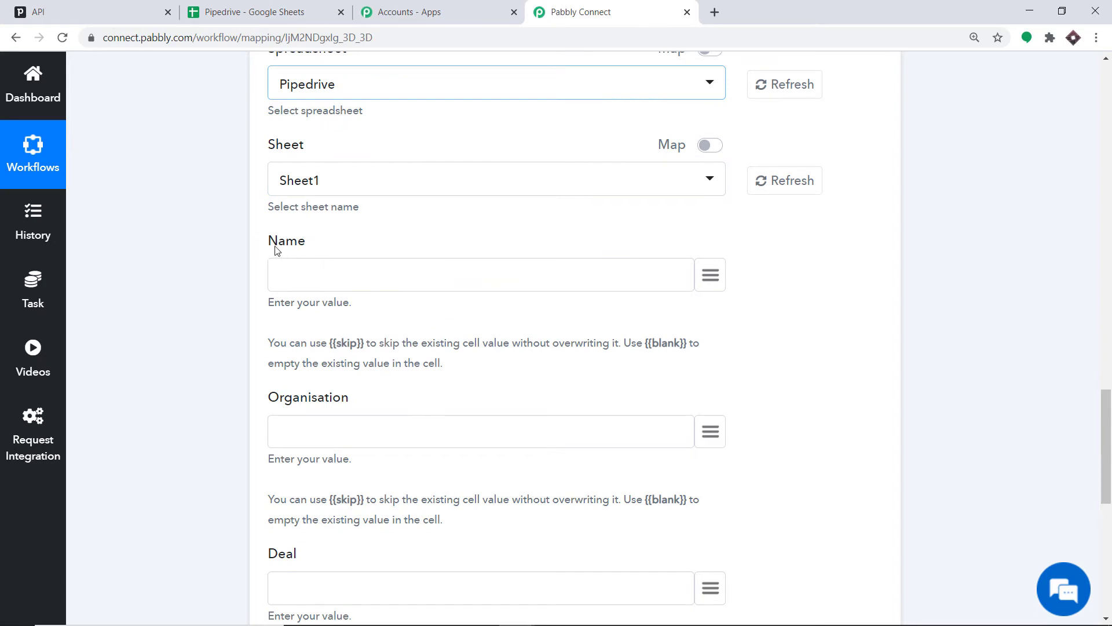
pyautogui.scroll(-2, 332, 255)
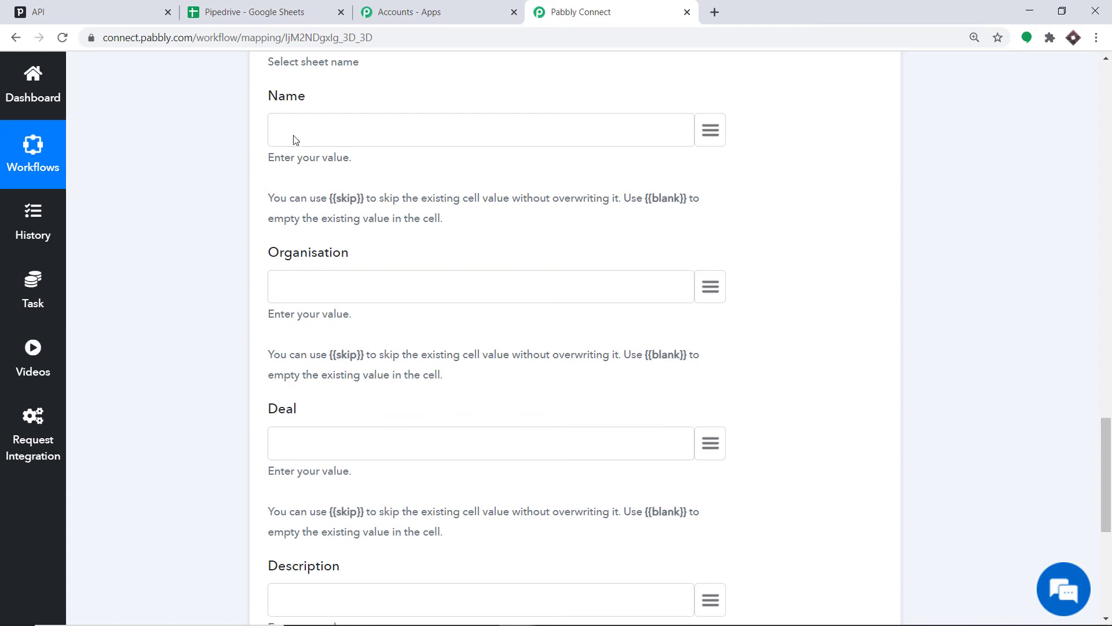
pyautogui.scroll(-2, 362, 561)
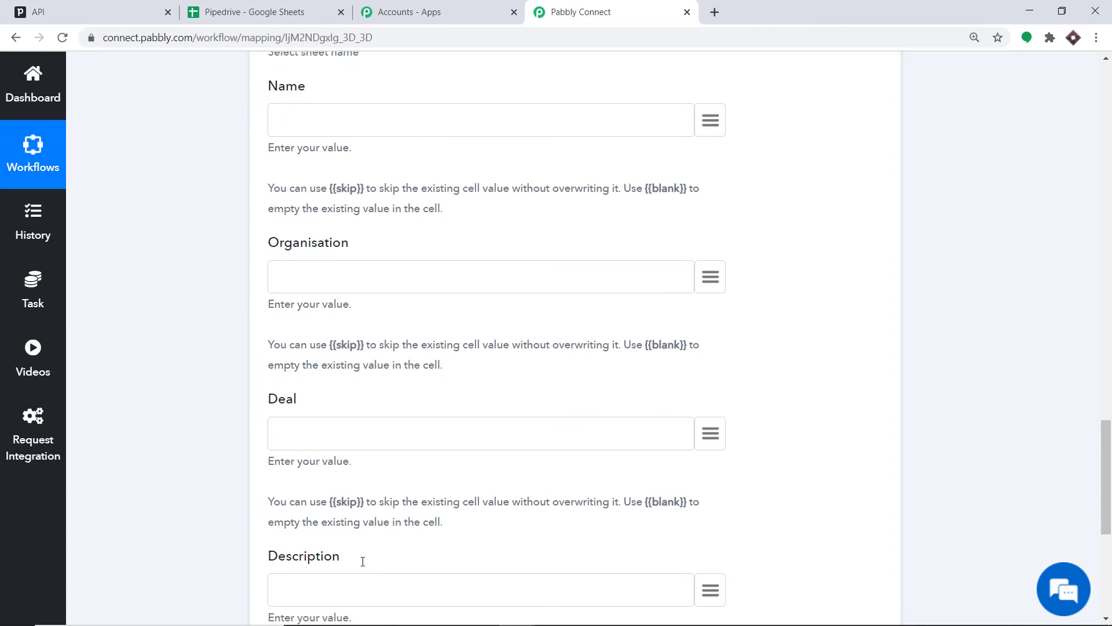
pyautogui.click(244, 10)
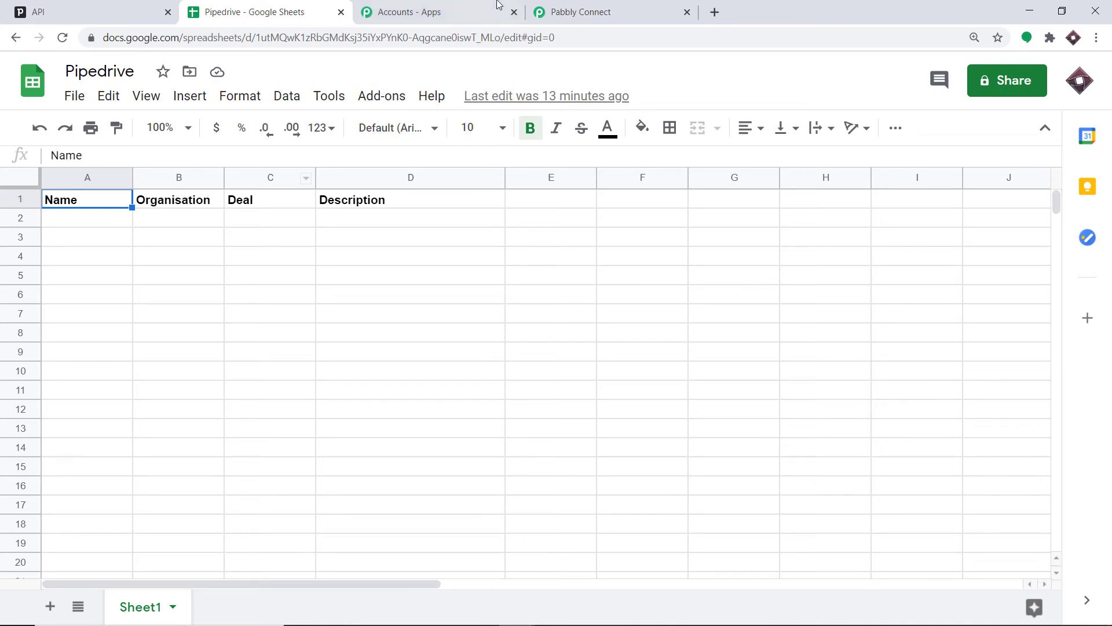
pyautogui.click(588, 12)
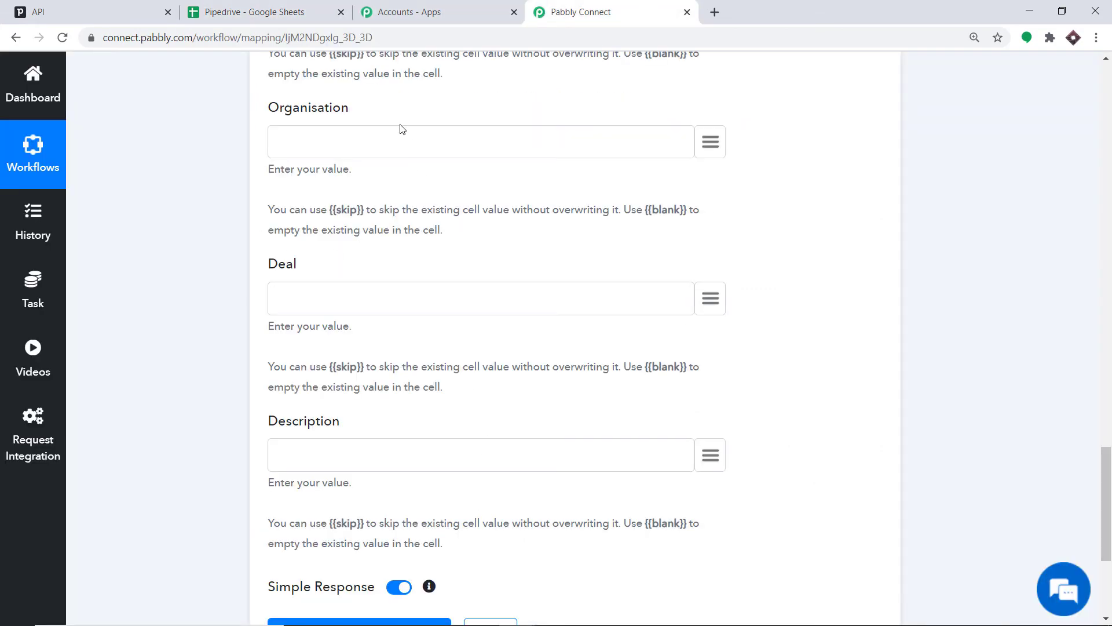
pyautogui.scroll(2, 450, 185)
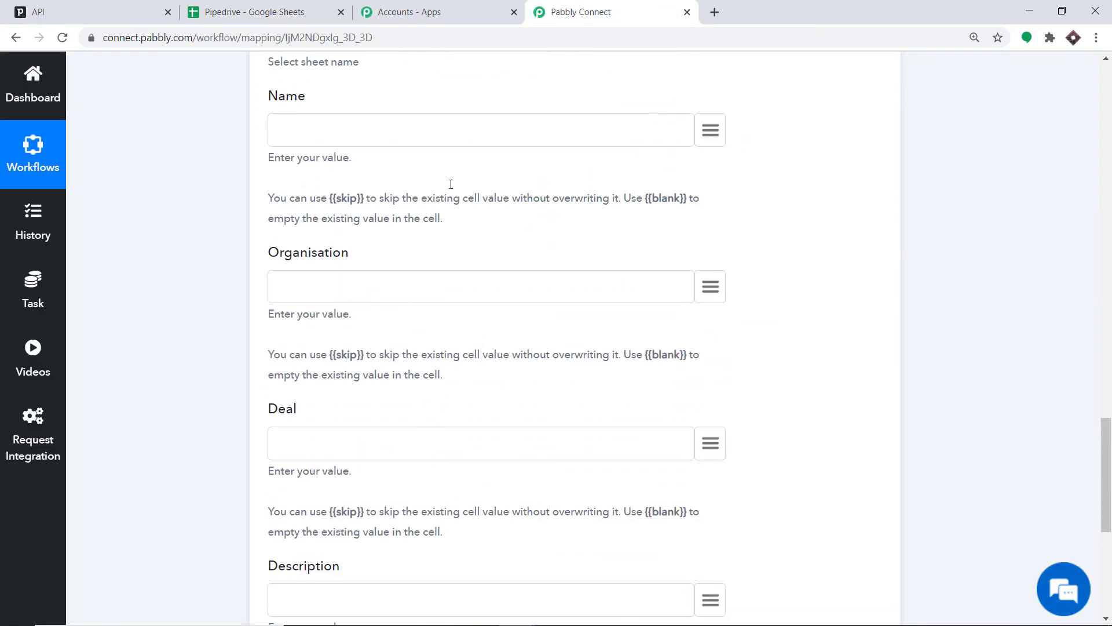
# - Map the Name column to the trigger's current > person_name field
pyautogui.scroll(1, 388, 175)
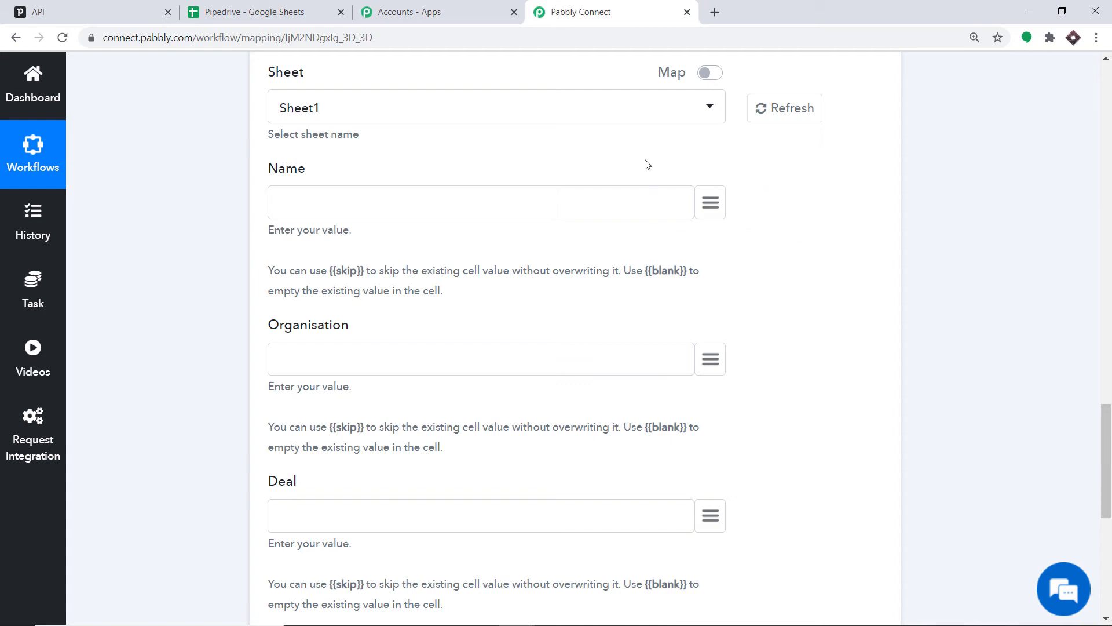
pyautogui.click(719, 201)
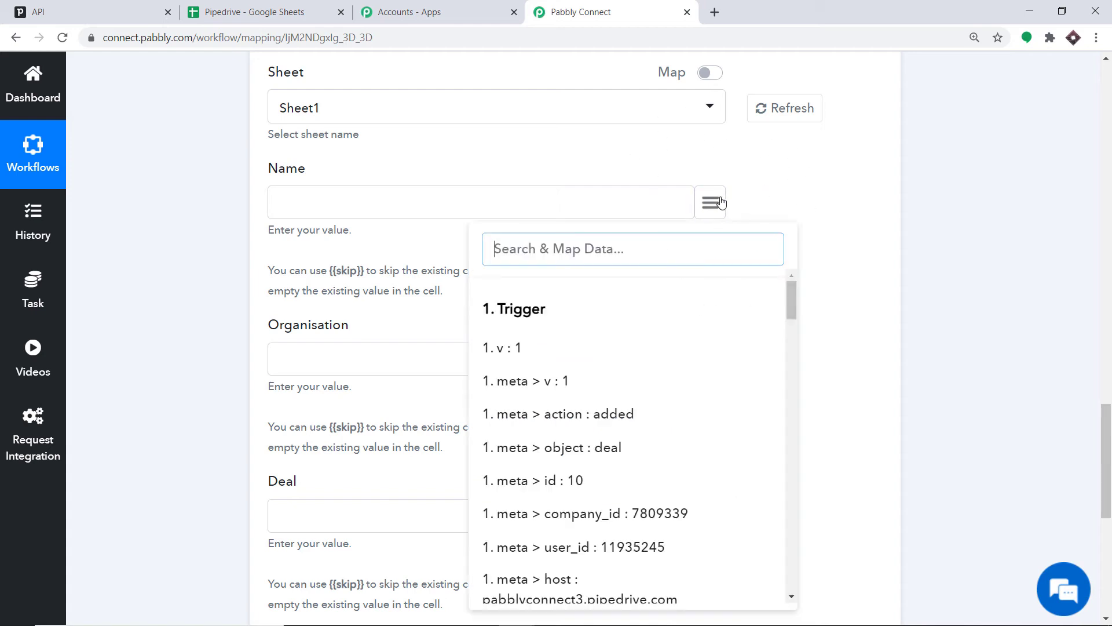
pyautogui.scroll(-5, 645, 351)
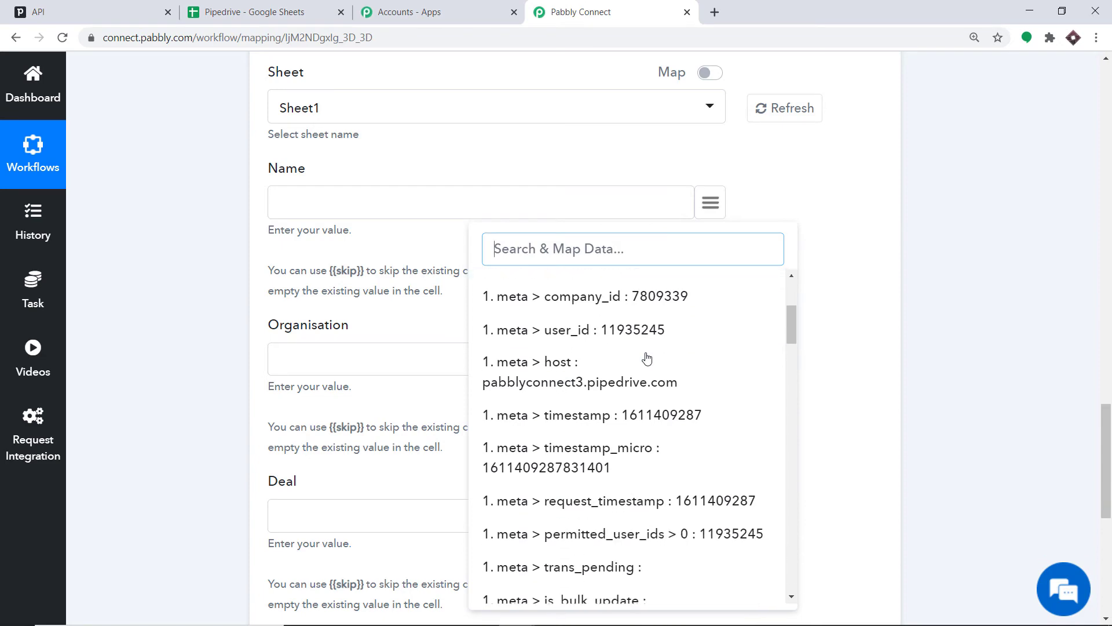
pyautogui.click(1110, 276)
pyautogui.click(1110, 275)
pyautogui.click(949, 223)
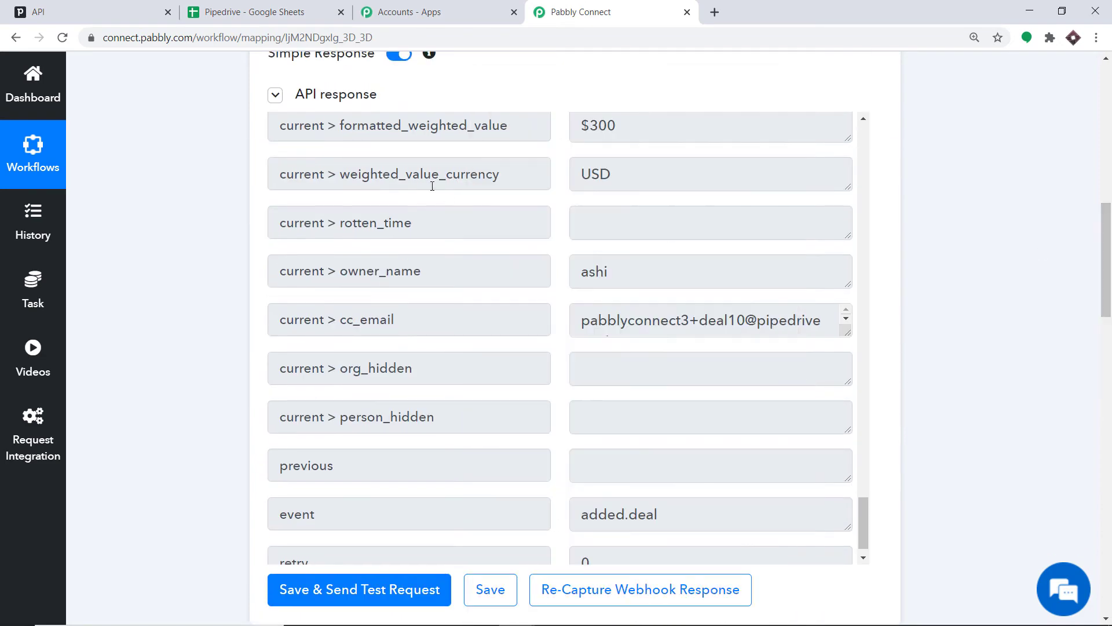
pyautogui.scroll(-15, 698, 294)
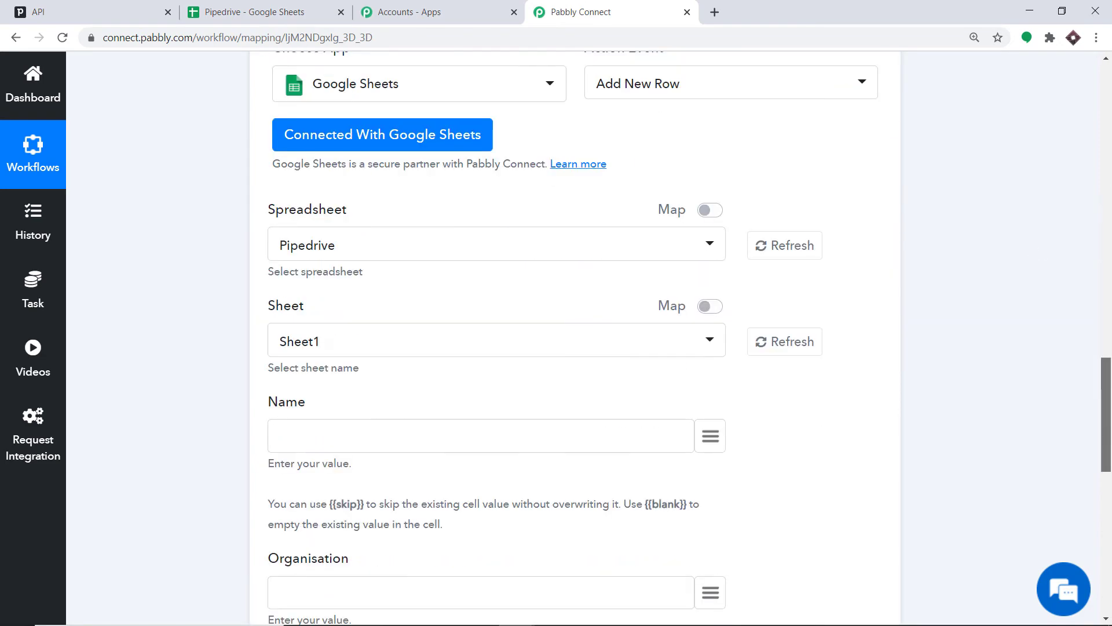
pyautogui.click(710, 354)
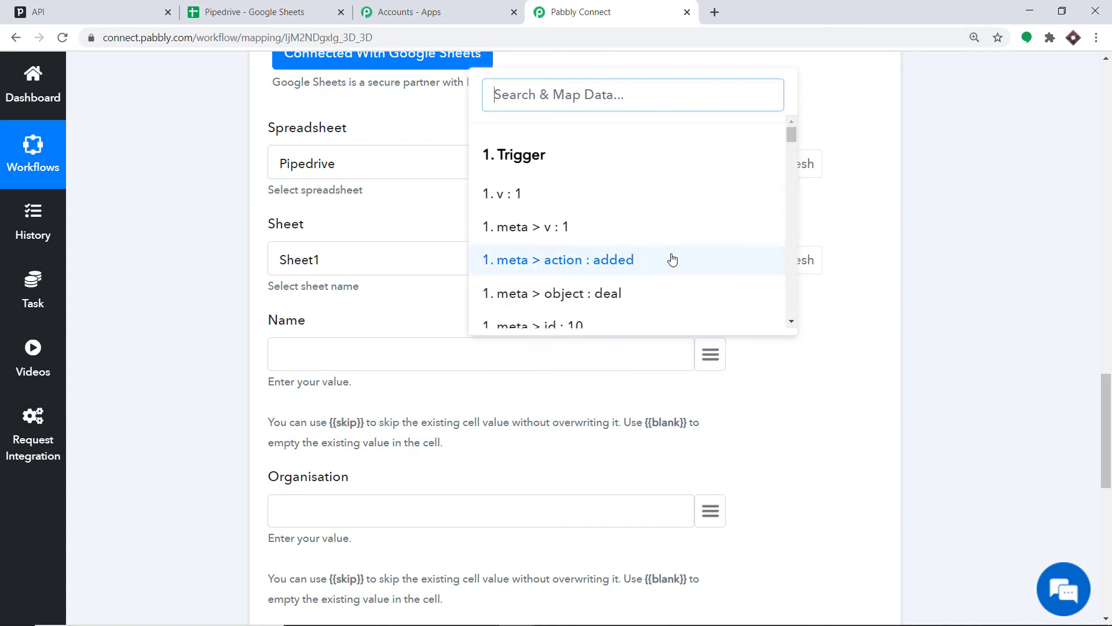
pyautogui.scroll(-1, 692, 185)
pyautogui.write('ni')
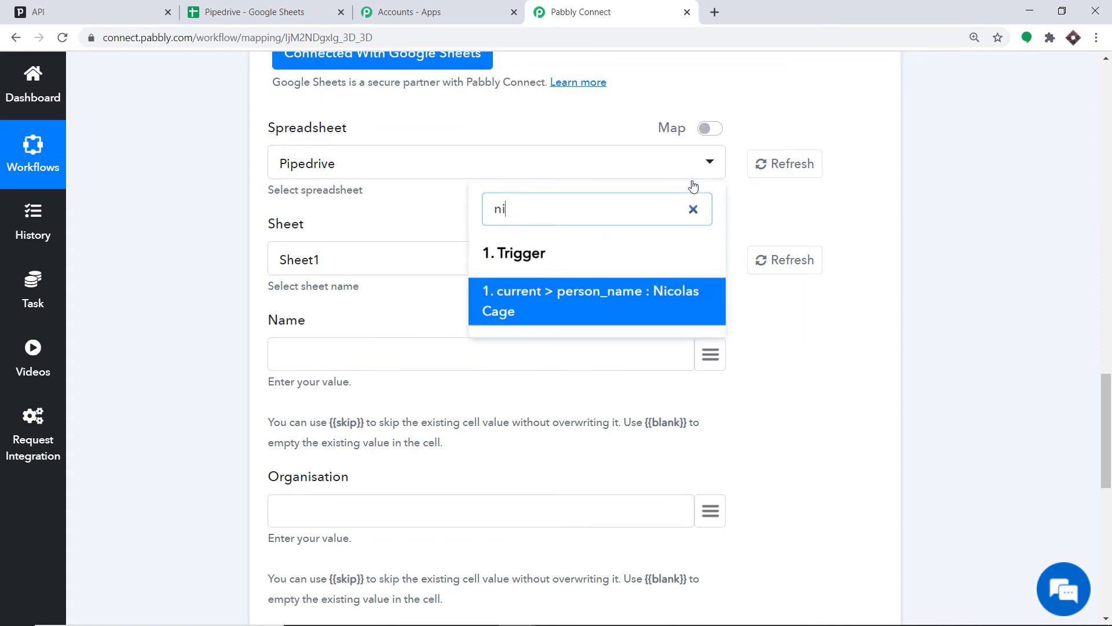
pyautogui.click(660, 284)
pyautogui.scroll(-4, 660, 293)
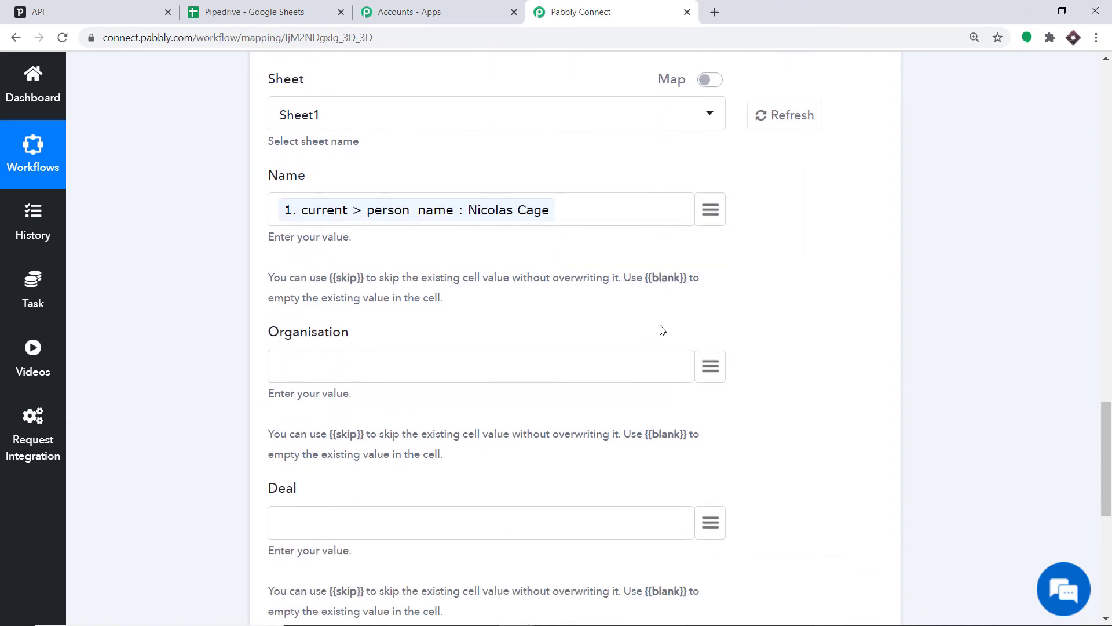
# - Map the Organisation column to the trigger's current > org_name field
pyautogui.click(706, 303)
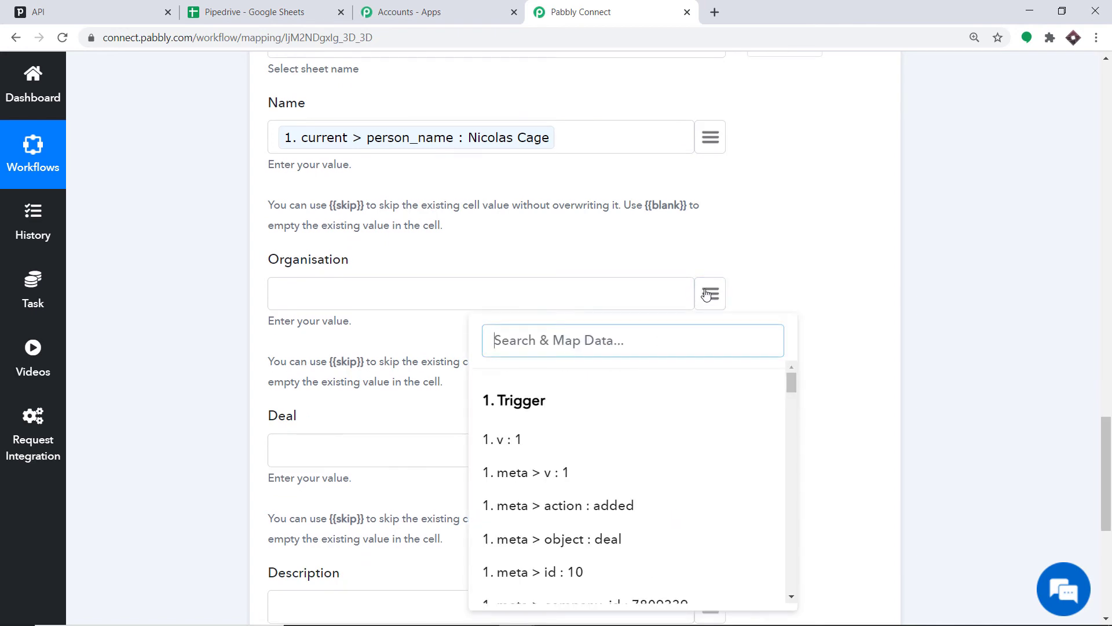
pyautogui.write('f')
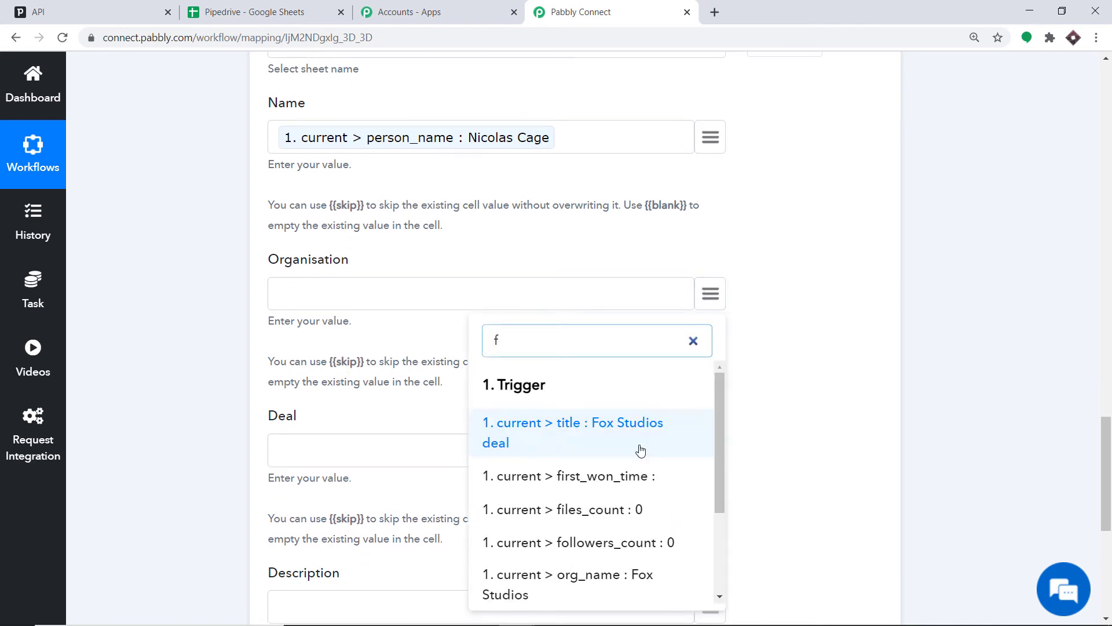
pyautogui.click(598, 577)
pyautogui.scroll(-3, 636, 391)
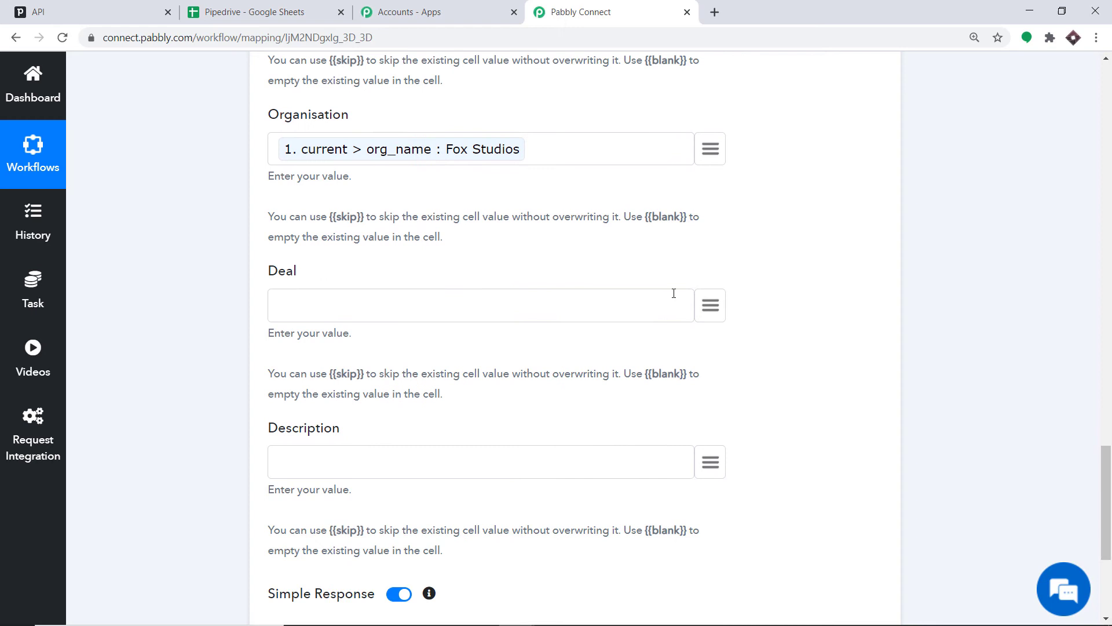
# - Map the Deal column to the trigger's current > formatted_value field
pyautogui.click(709, 304)
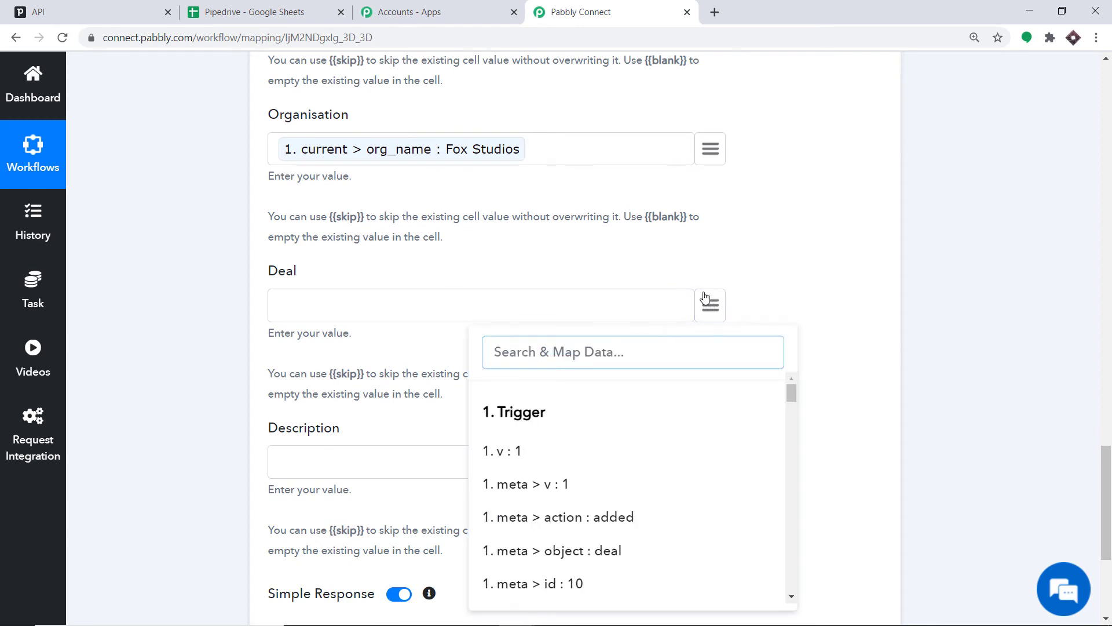
pyautogui.write('300')
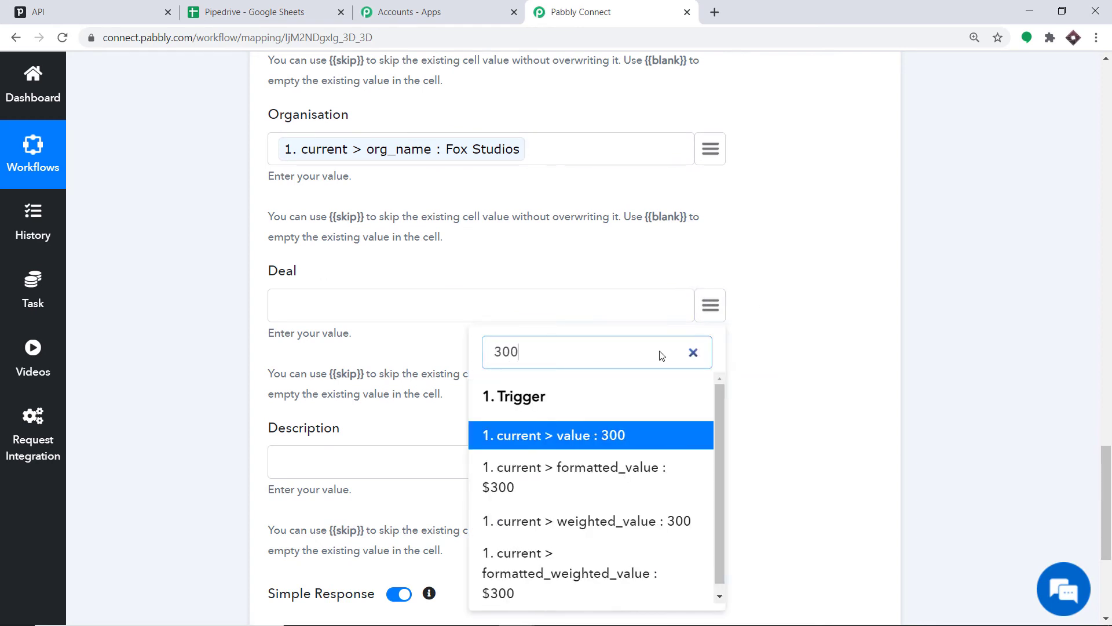
pyautogui.click(583, 487)
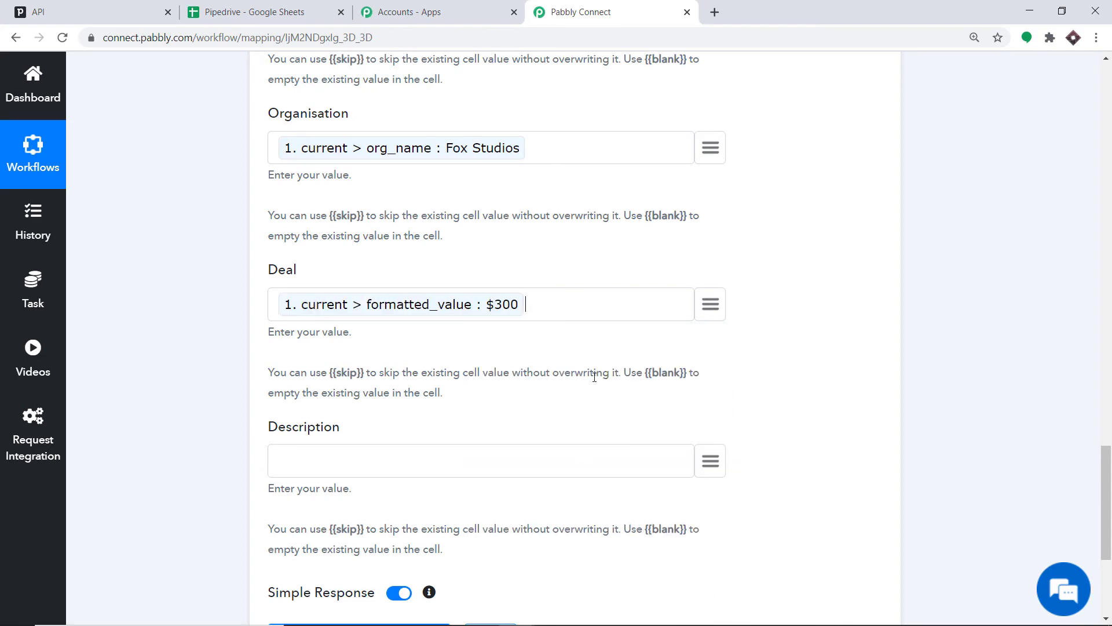
# - Map the Description column to the trigger's current > add_time field
pyautogui.scroll(-3, 661, 310)
pyautogui.click(703, 328)
pyautogui.scroll(-6, 602, 451)
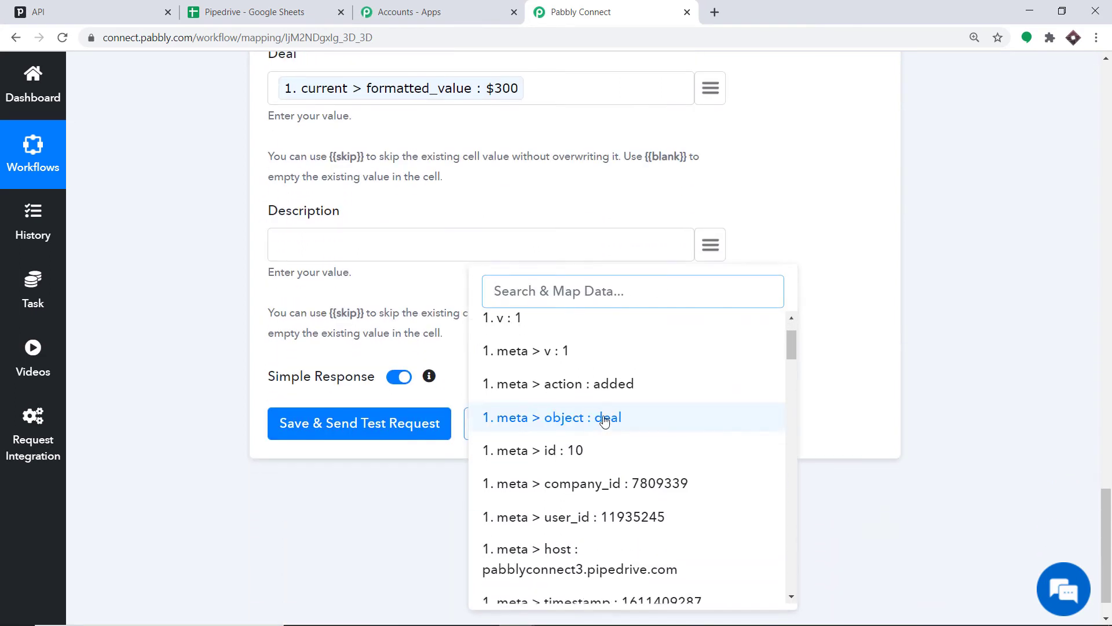
pyautogui.scroll(-7, 634, 404)
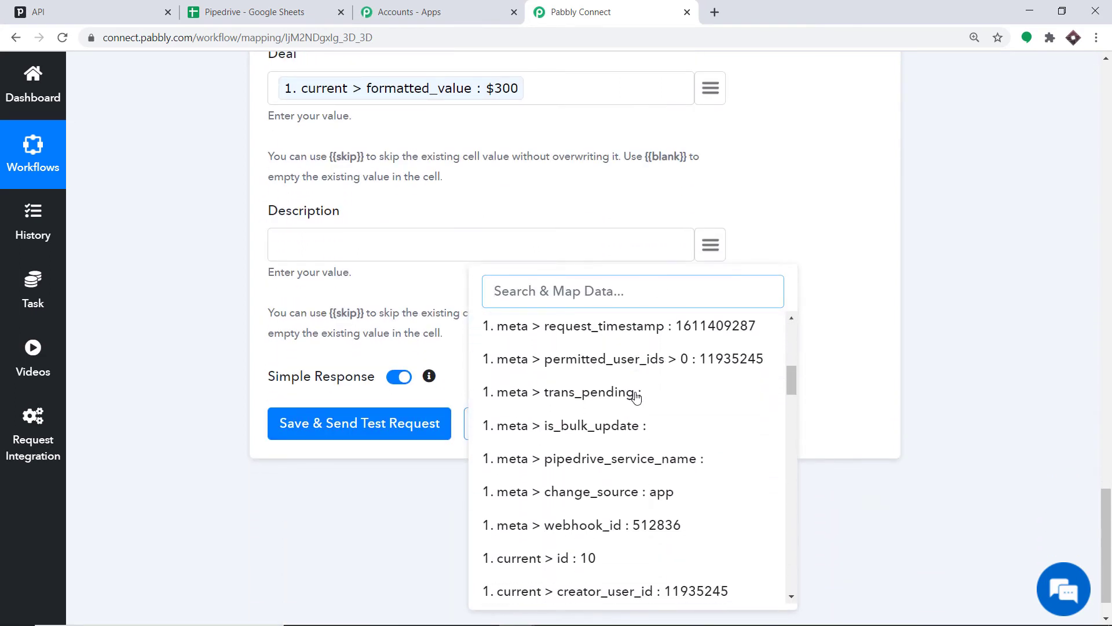
pyautogui.scroll(-6, 636, 398)
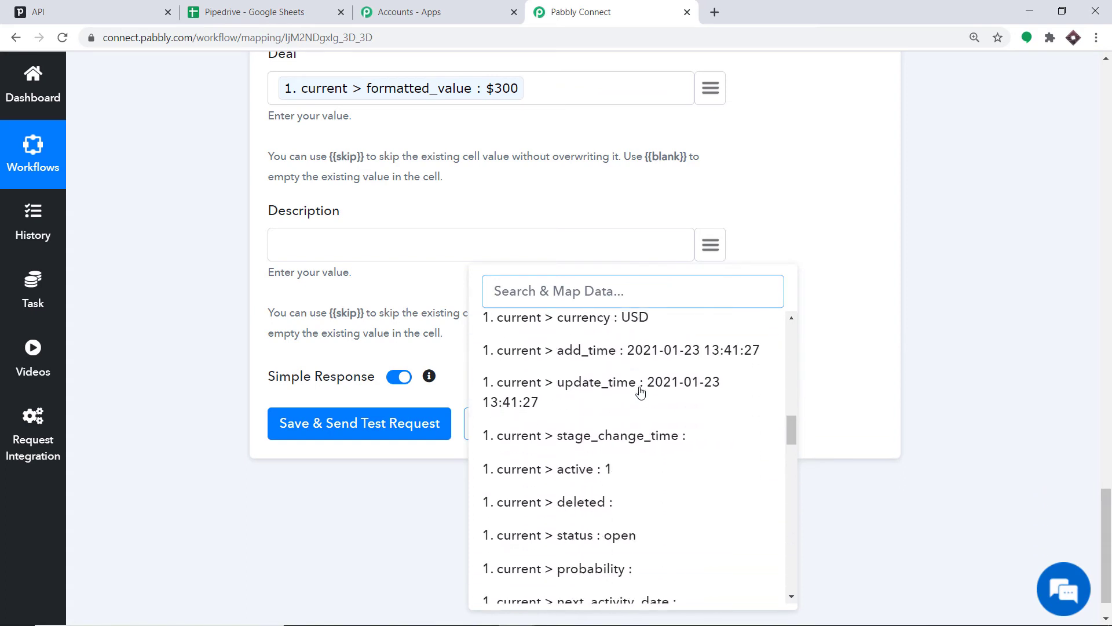
pyautogui.scroll(-8, 640, 393)
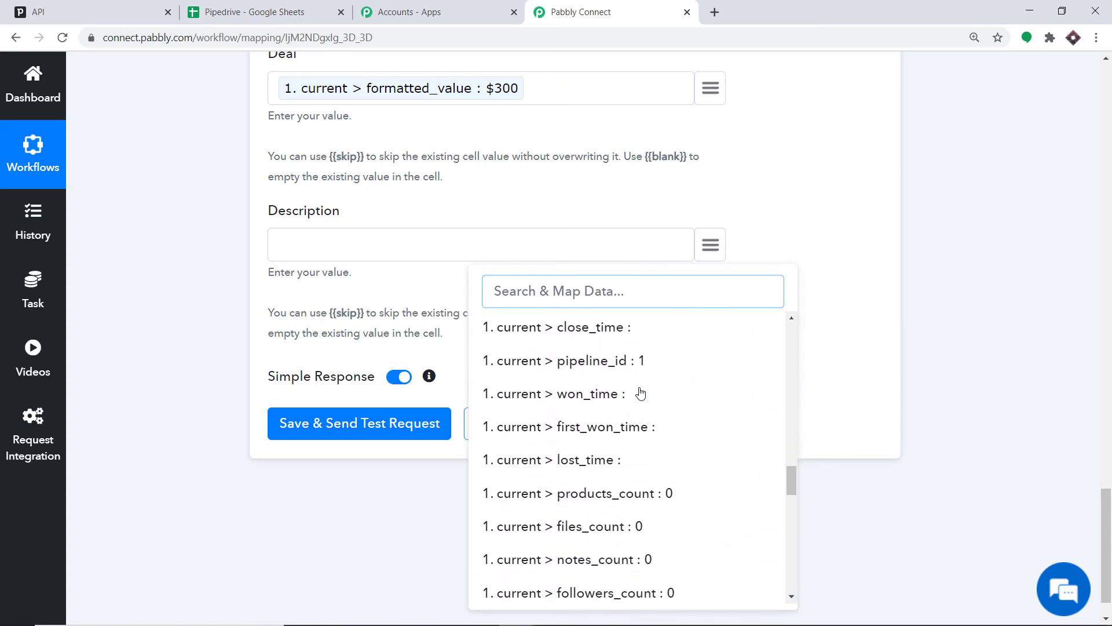
pyautogui.scroll(-8, 640, 393)
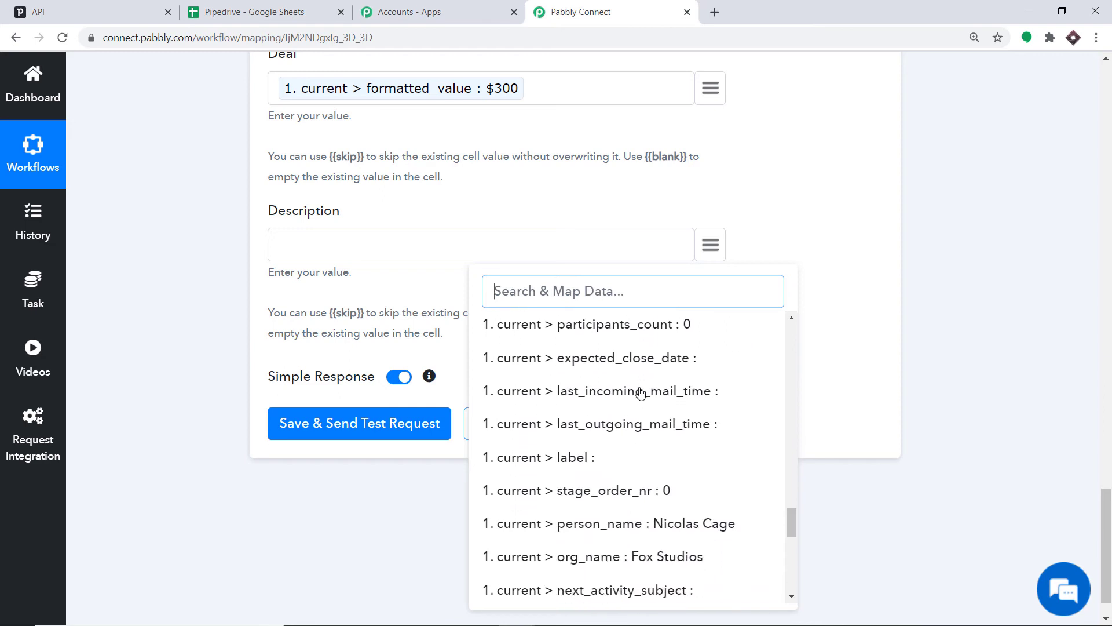
pyautogui.scroll(-8, 640, 392)
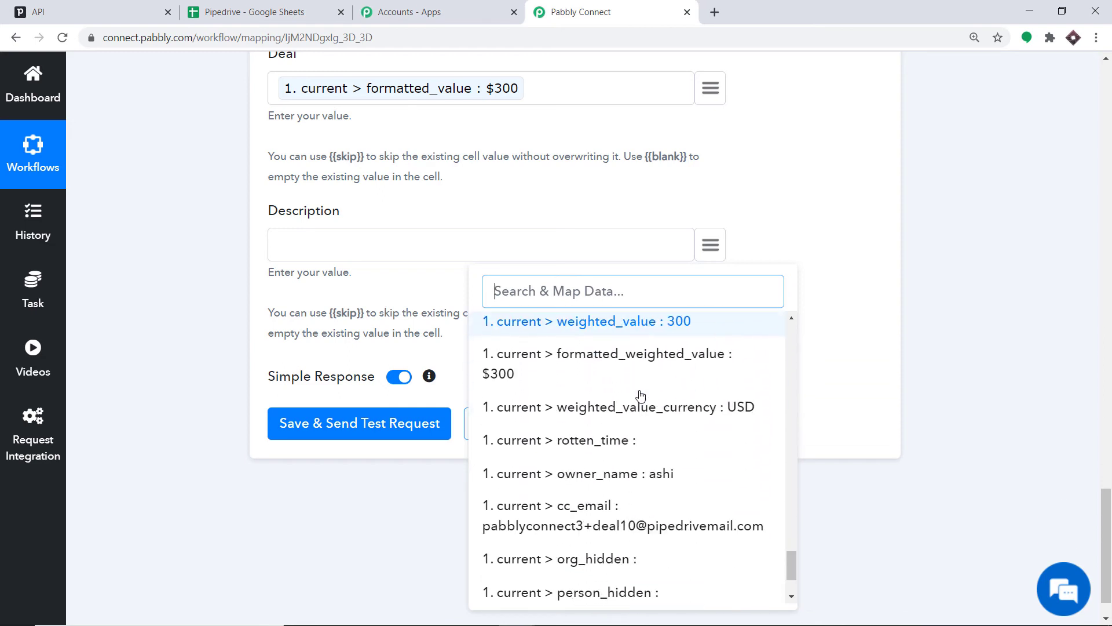
pyautogui.scroll(6, 640, 396)
pyautogui.scroll(12, 640, 396)
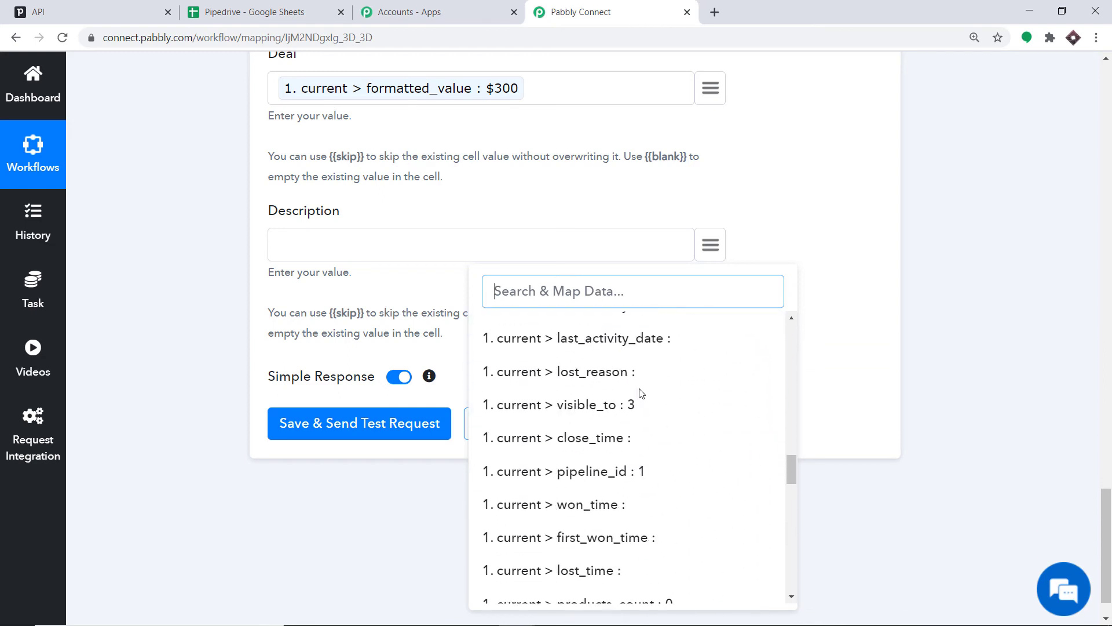
pyautogui.scroll(2, 638, 397)
pyautogui.scroll(-1, 638, 398)
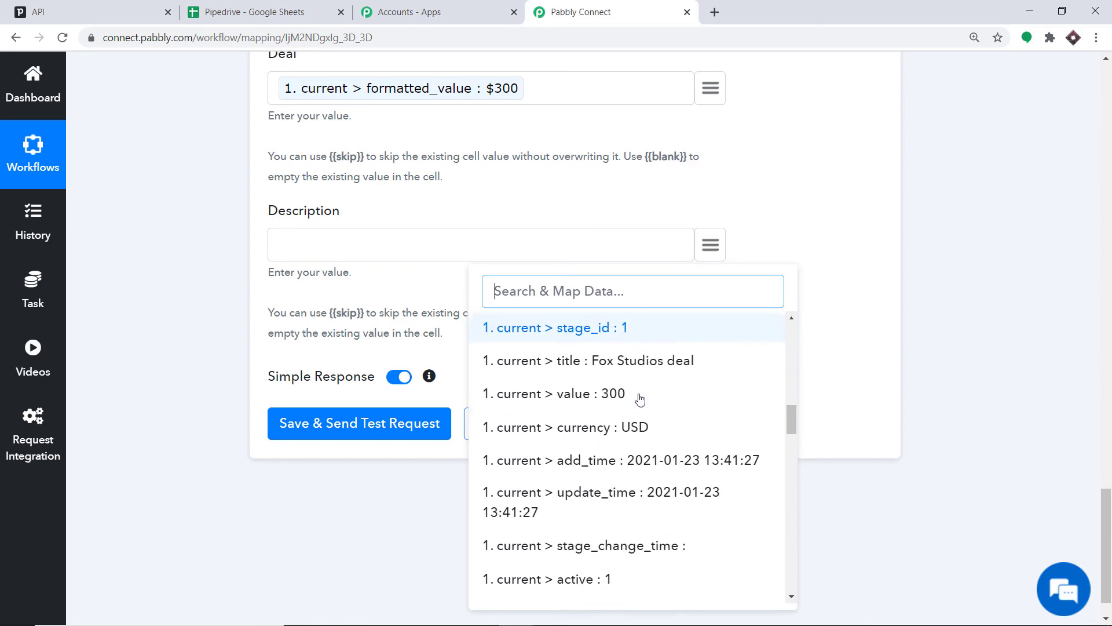
pyautogui.click(633, 461)
pyautogui.scroll(4, 755, 285)
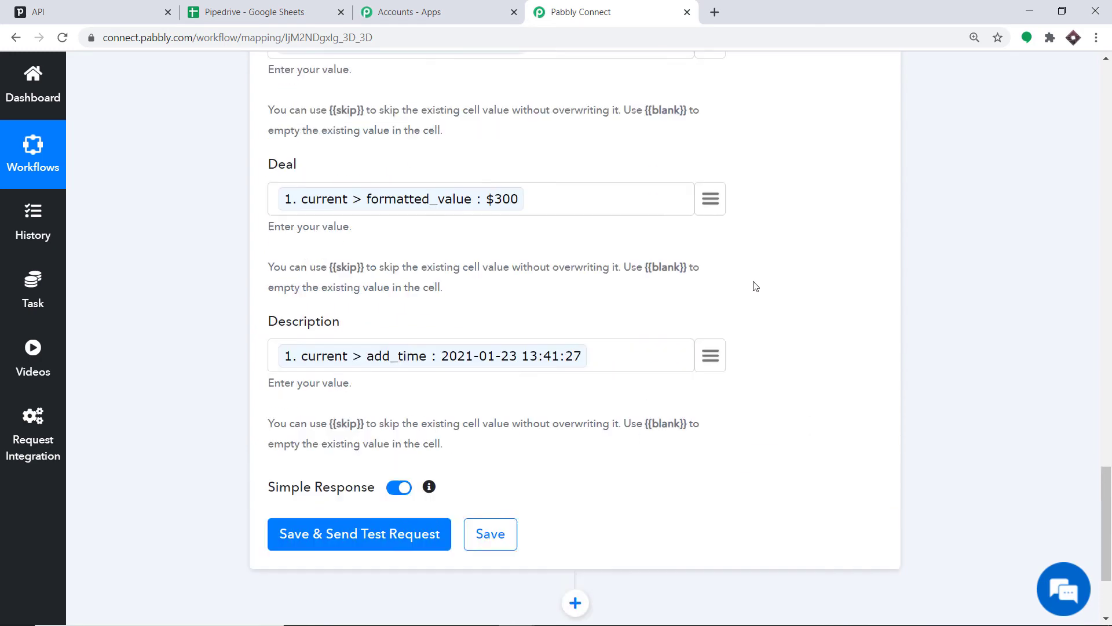
# - Save the action and send a test request, then check the new row in the Pipedrive spreadsheet
pyautogui.scroll(4, 428, 237)
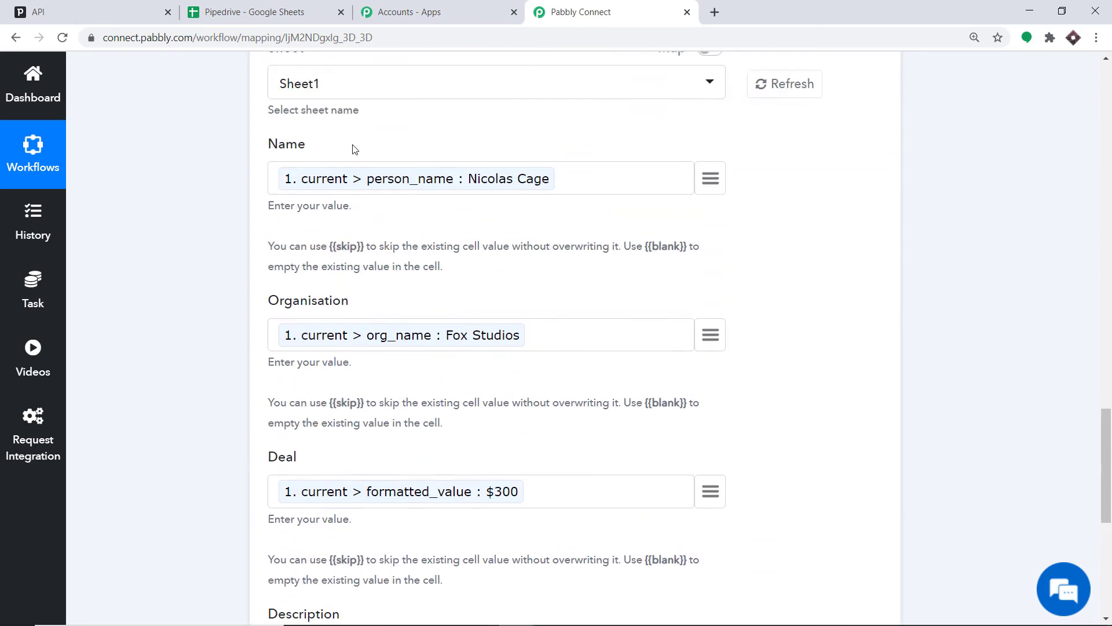
pyautogui.scroll(-8, 557, 432)
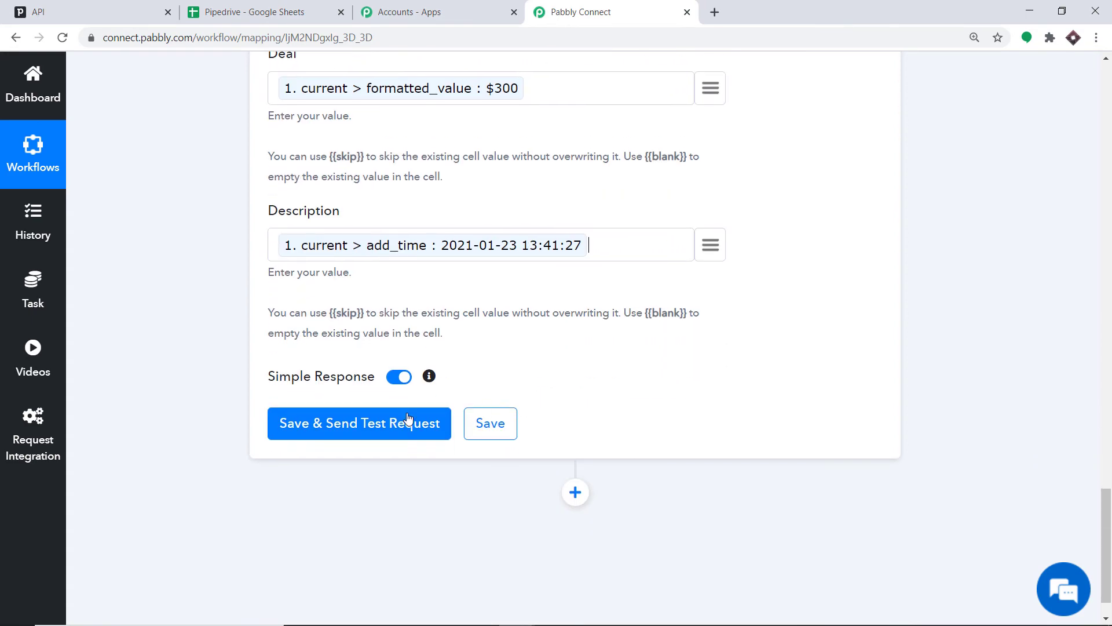
pyautogui.click(323, 429)
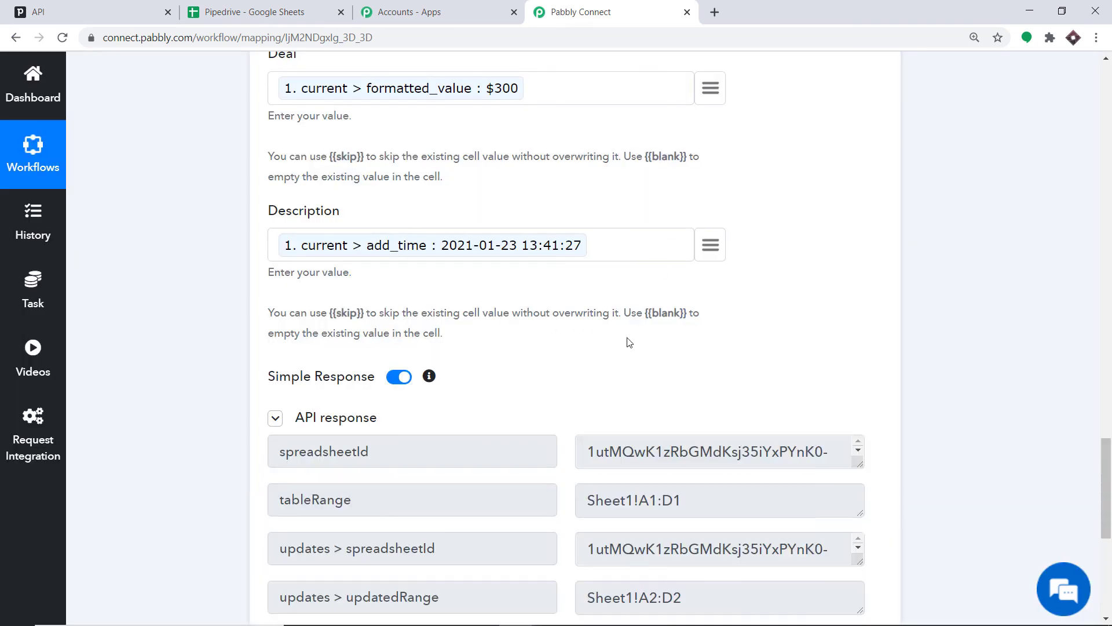
pyautogui.click(276, 8)
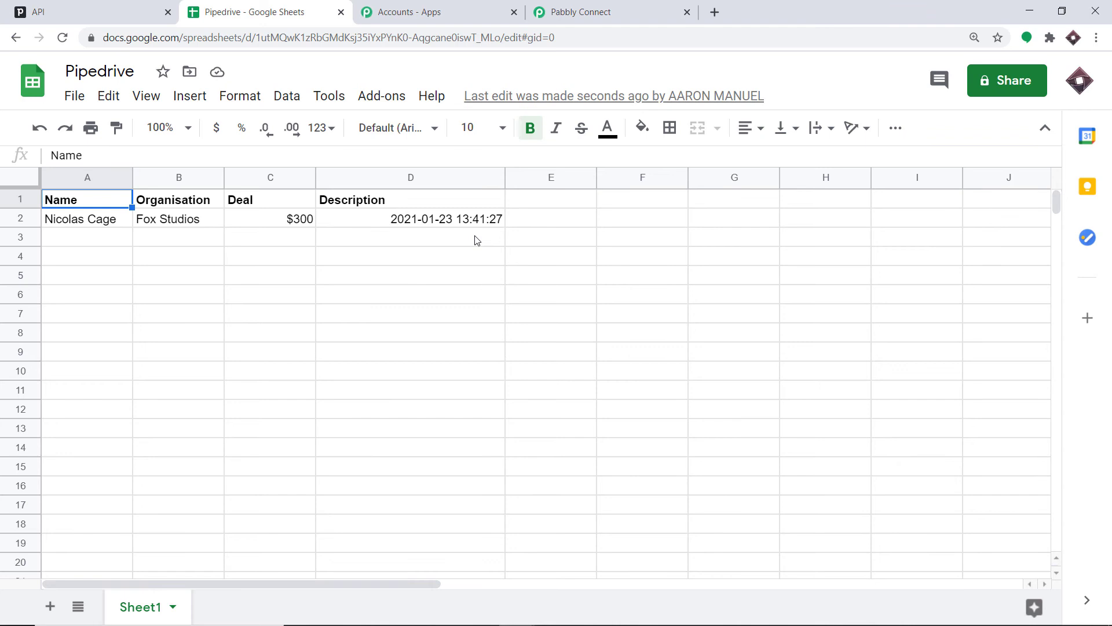
# - Collapse the Google Sheets action and the Pipedrive trigger panels in the workflow
pyautogui.click(553, 13)
pyautogui.scroll(15, 473, 330)
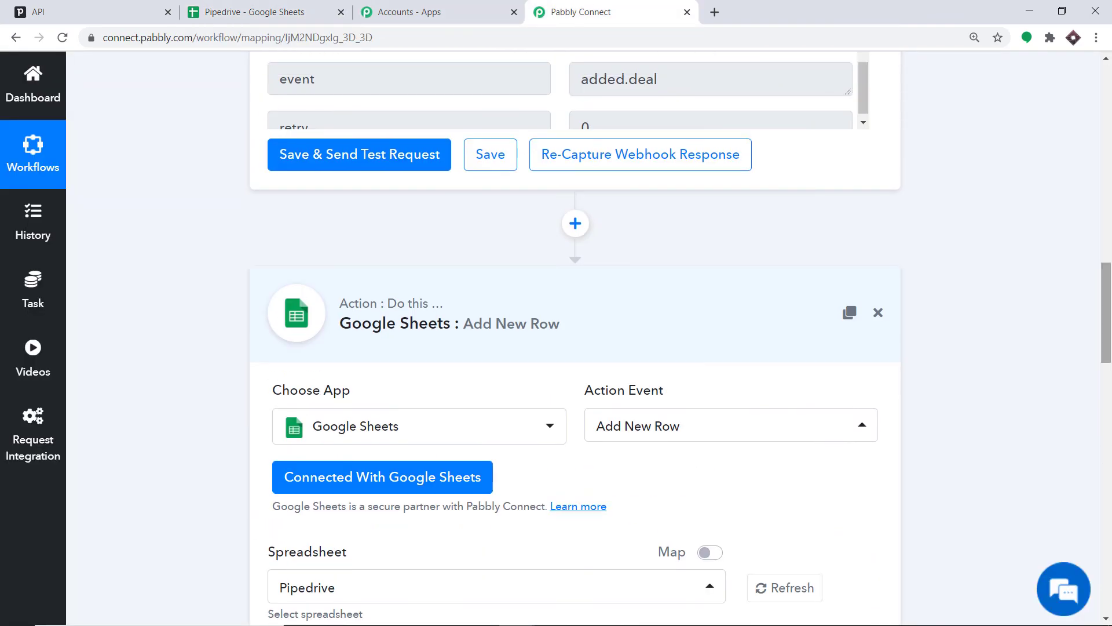
pyautogui.click(466, 325)
pyautogui.moveTo(1106, 347); pyautogui.dragTo(1110, 192)
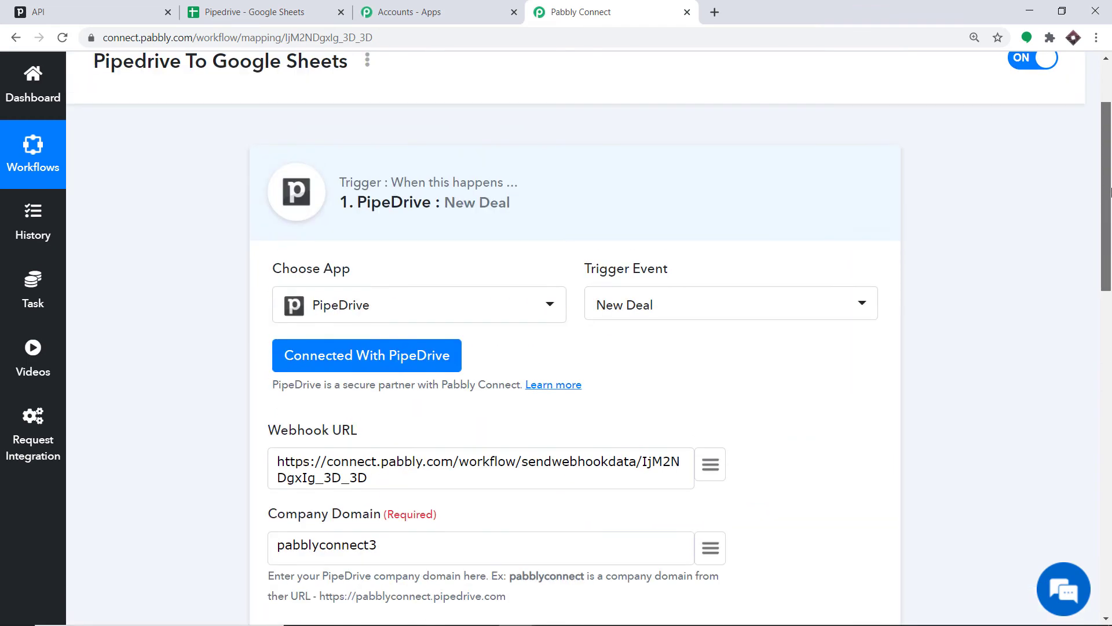
pyautogui.click(556, 179)
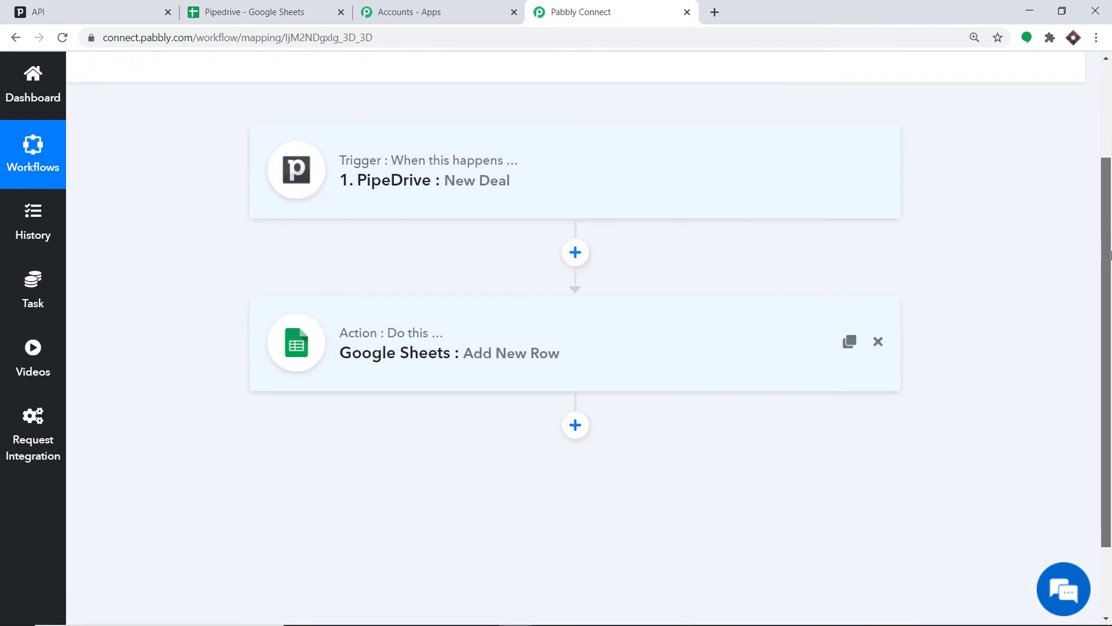
pyautogui.moveTo(1111, 255); pyautogui.dragTo(1110, 264)
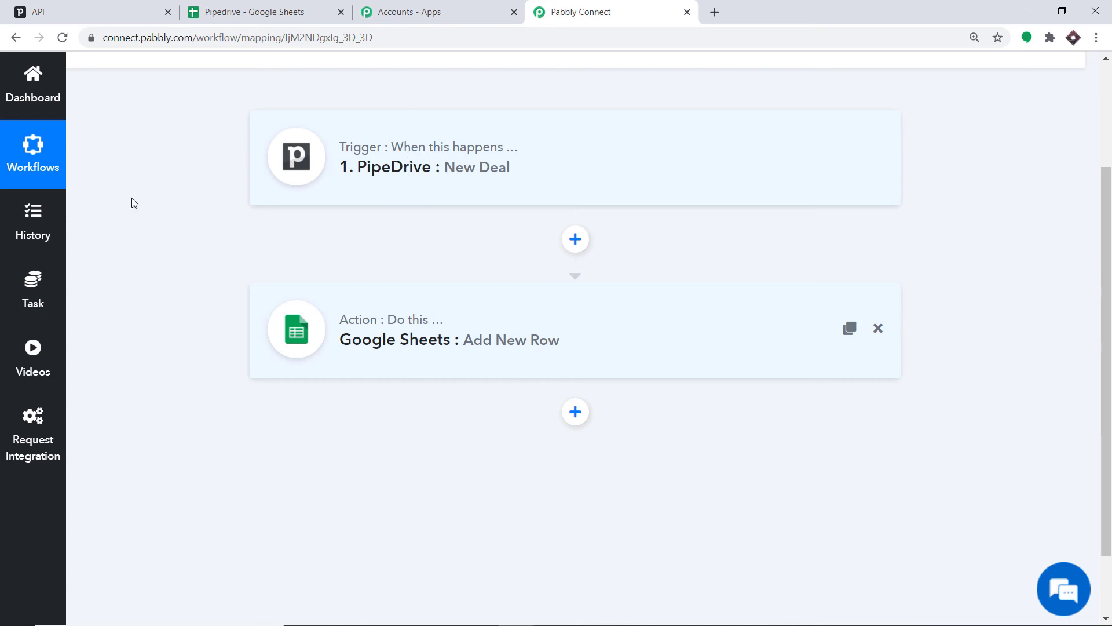
# - Switch to Pipedrive, open a new deal form, and add the contact person's name as a new contact
pyautogui.click(92, 7)
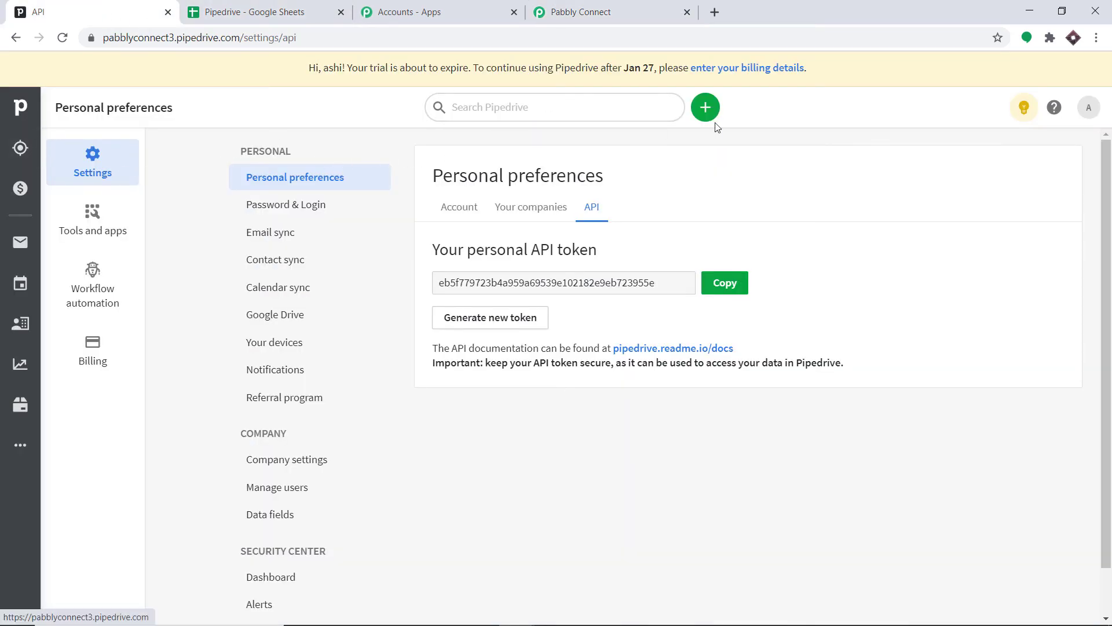
pyautogui.click(714, 106)
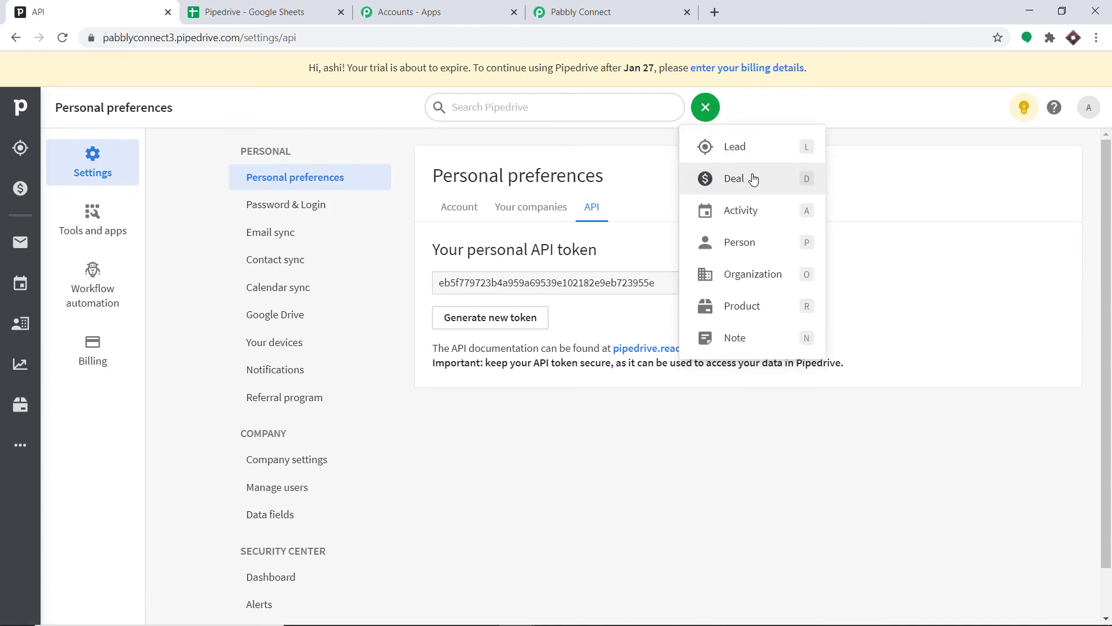
pyautogui.click(752, 179)
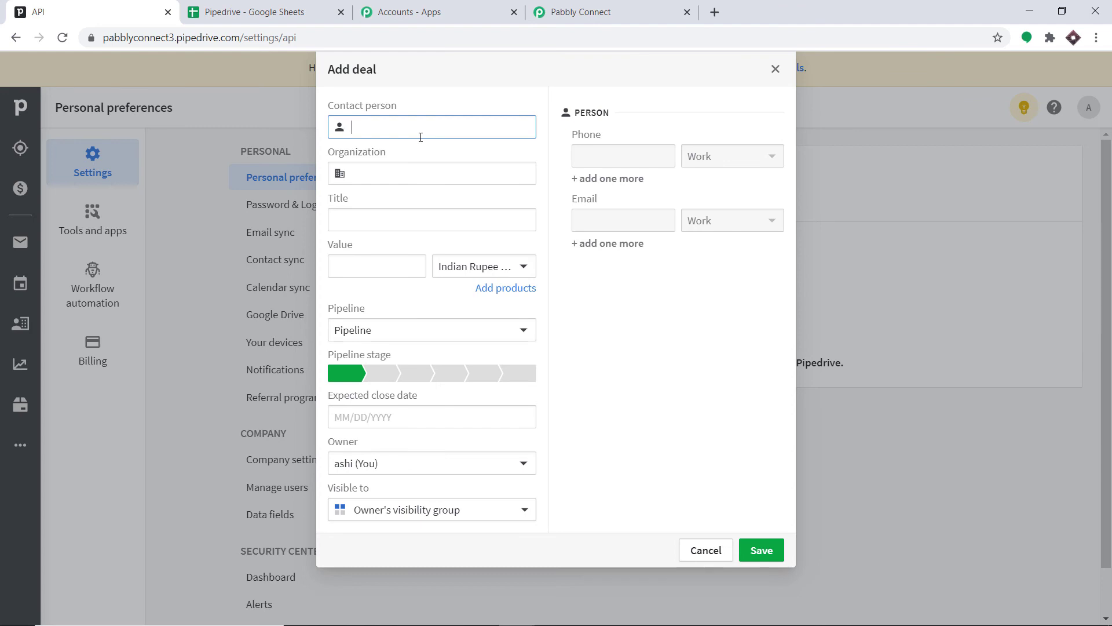
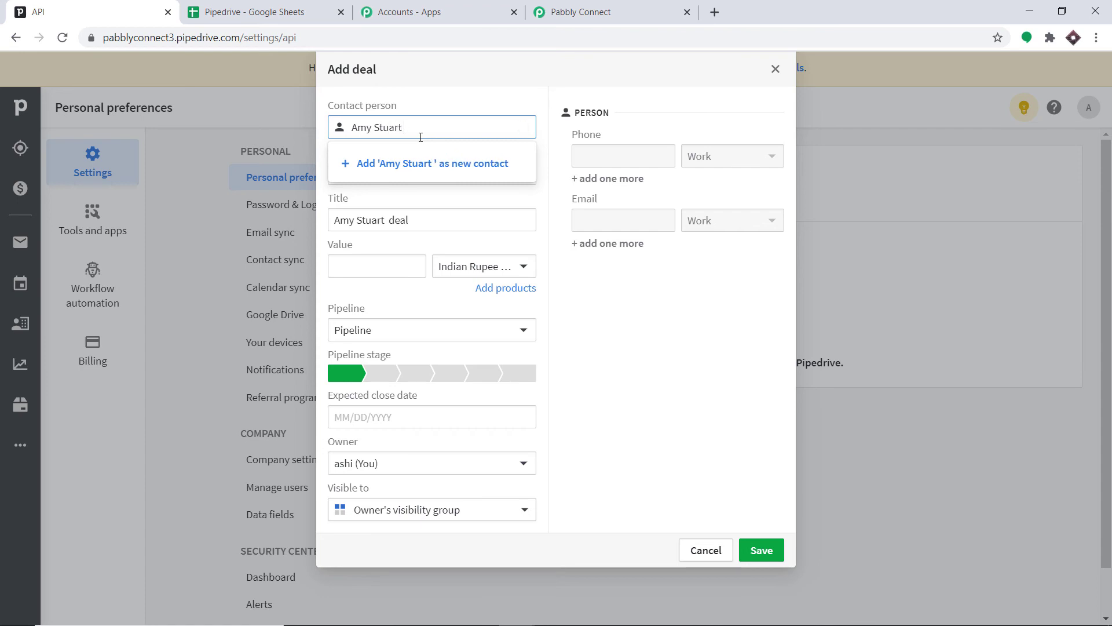
pyautogui.press('Return')
pyautogui.click(398, 176)
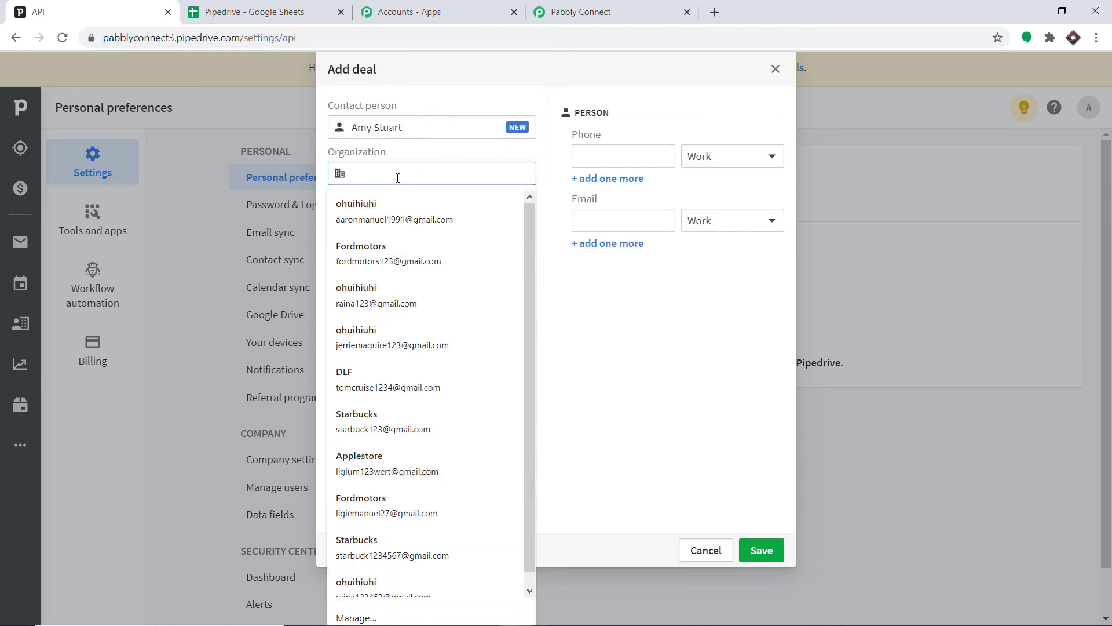
pyautogui.write('Tesla')
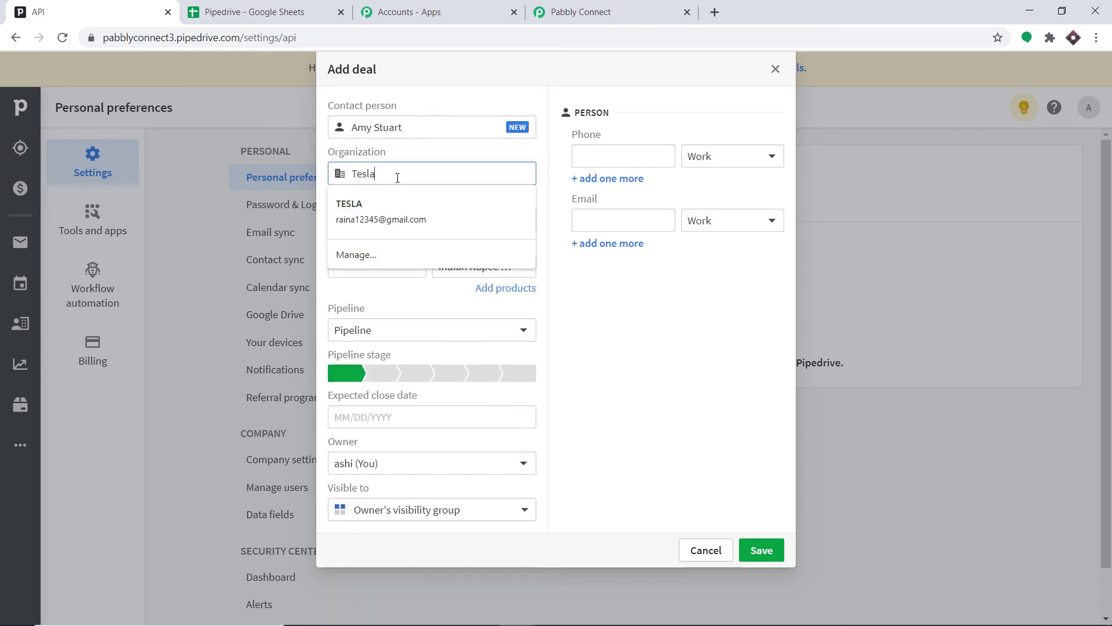
pyautogui.click(468, 90)
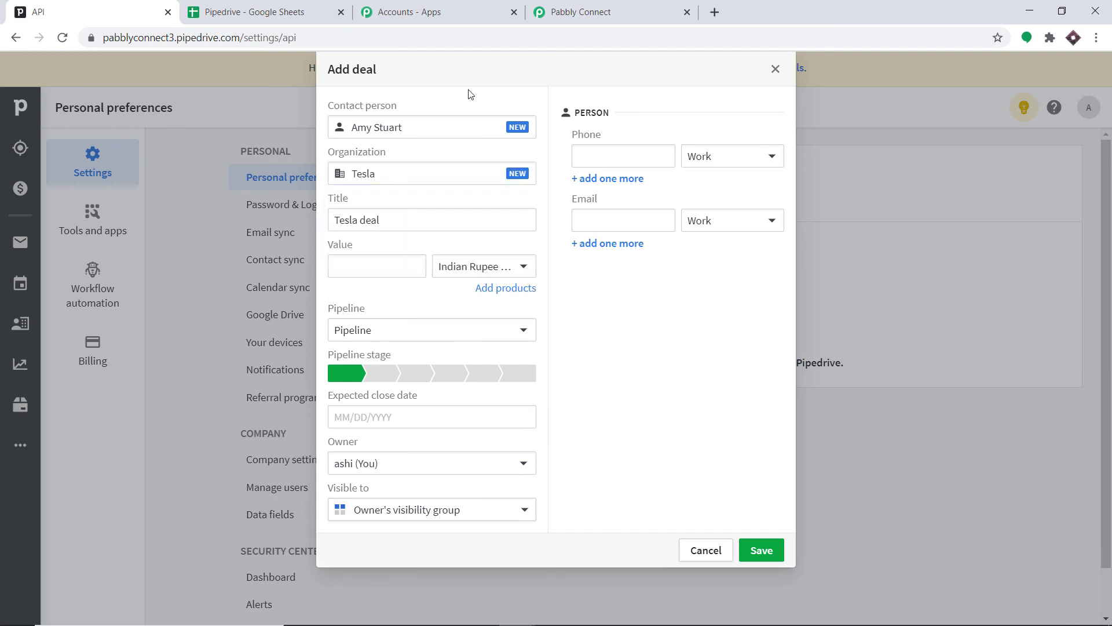
pyautogui.click(414, 179)
pyautogui.press('BackSpace')
pyautogui.press('BackSpace')
pyautogui.press('BackSpace')
pyautogui.press('BackSpace')
pyautogui.press('BackSpace')
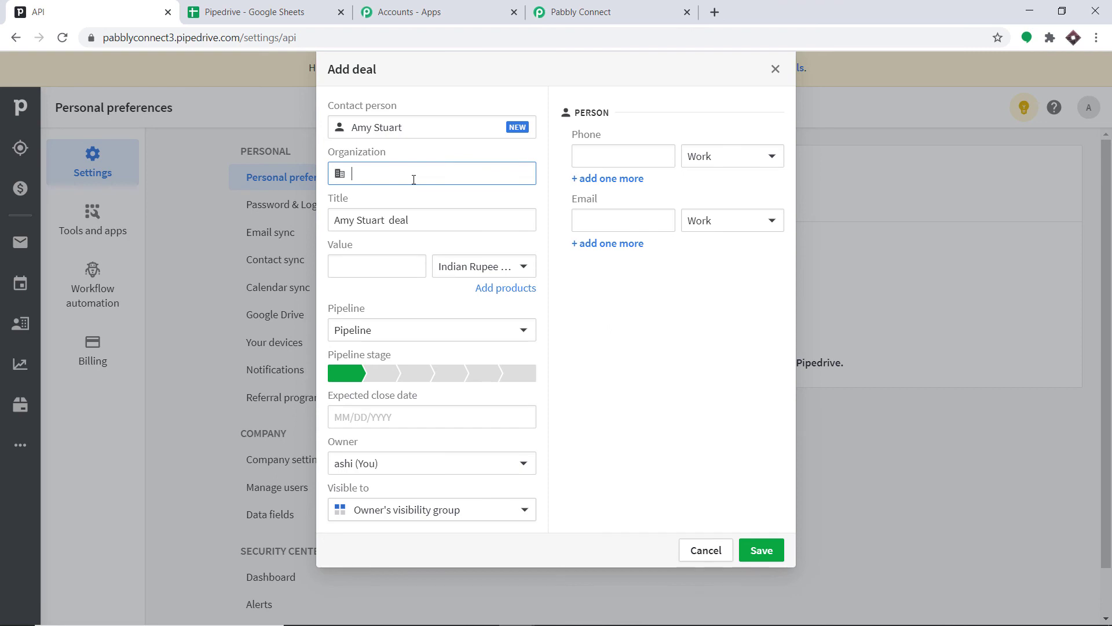
# - Set the deal's organization to a new Rainbow Academy organization and its value to 1000
pyautogui.write('Rainboiw')
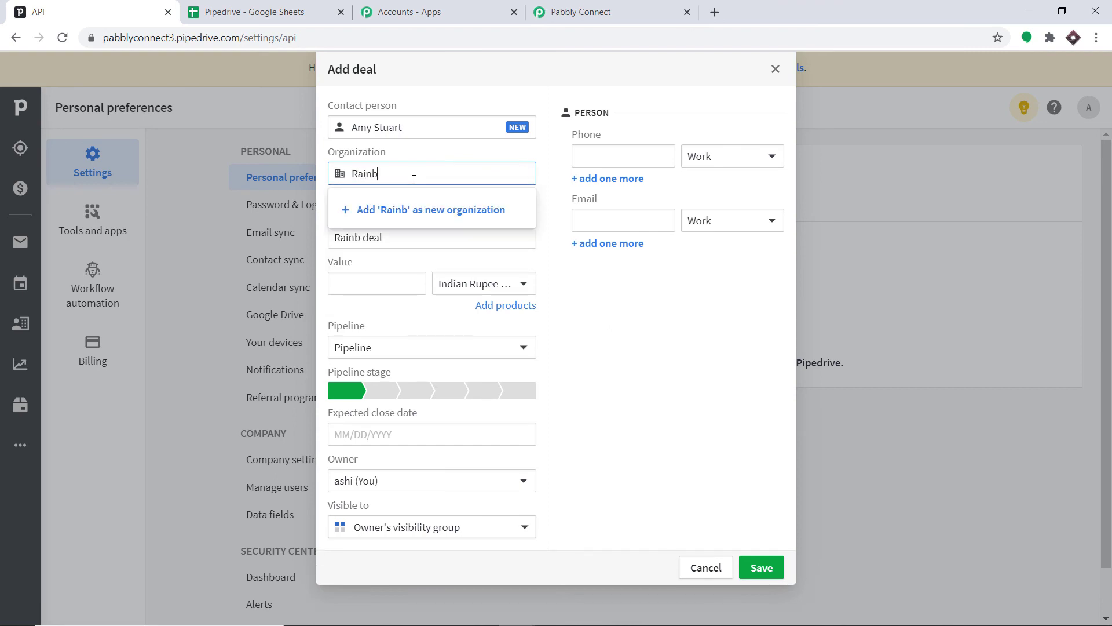
pyautogui.press('BackSpace')
pyautogui.press('BackSpace')
pyautogui.write('w ')
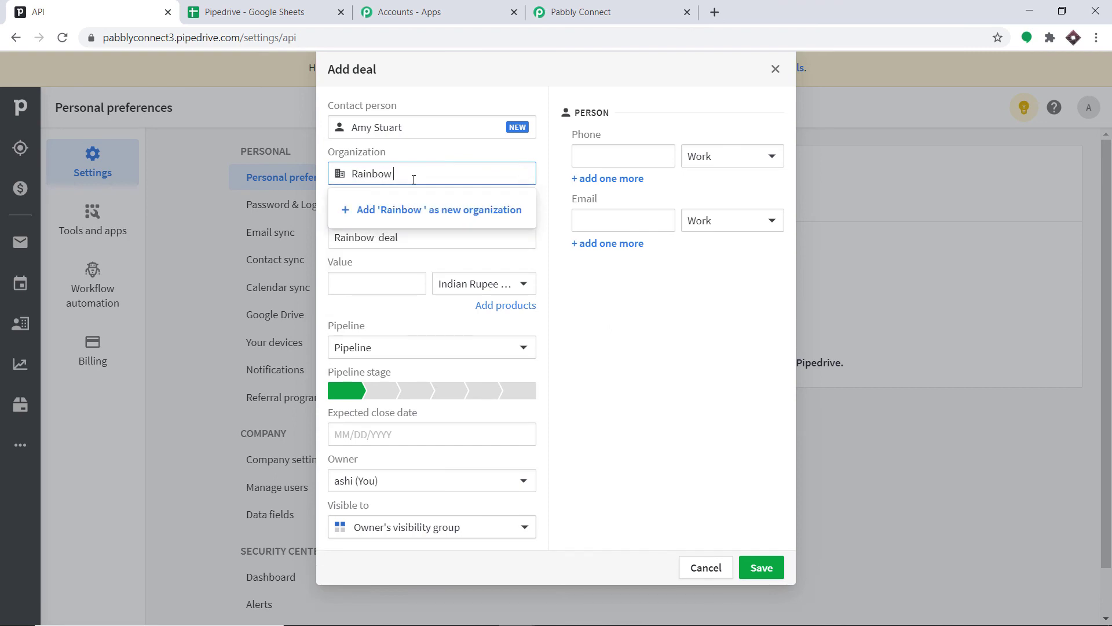
pyautogui.write('Academy')
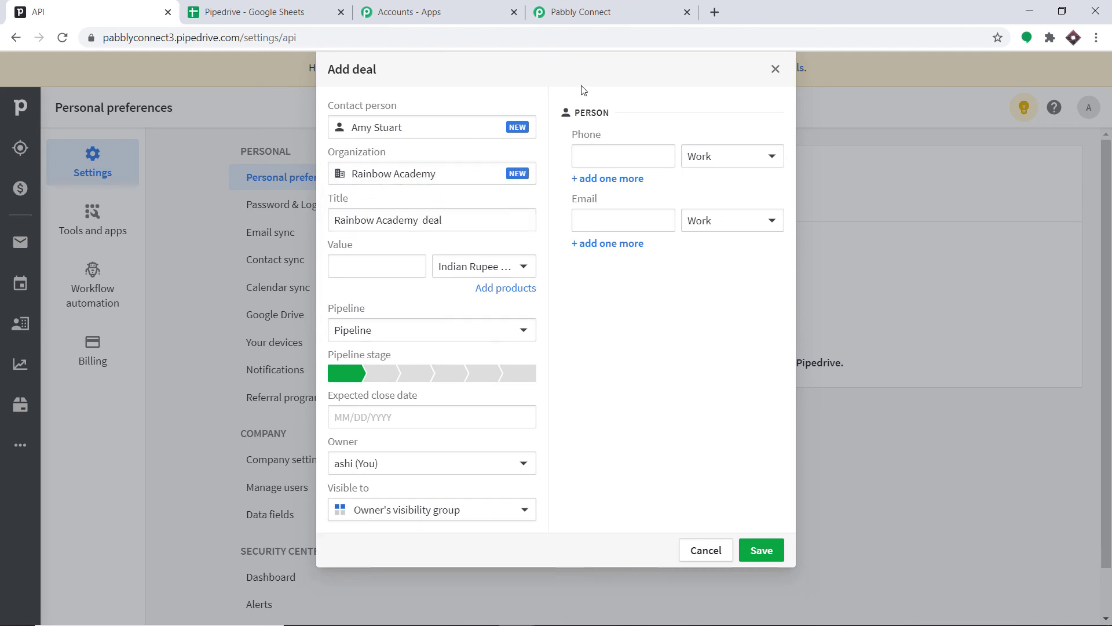
pyautogui.click(355, 266)
pyautogui.write('1000')
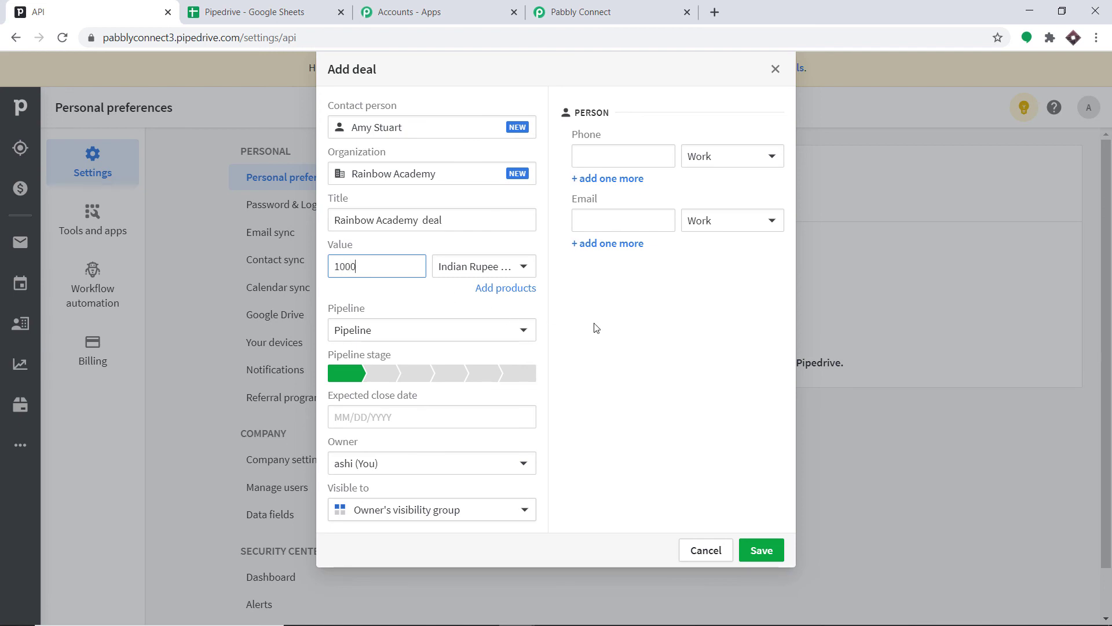
# - Fill in the contact's phone number and e-mail address, then save the new deal
pyautogui.click(649, 151)
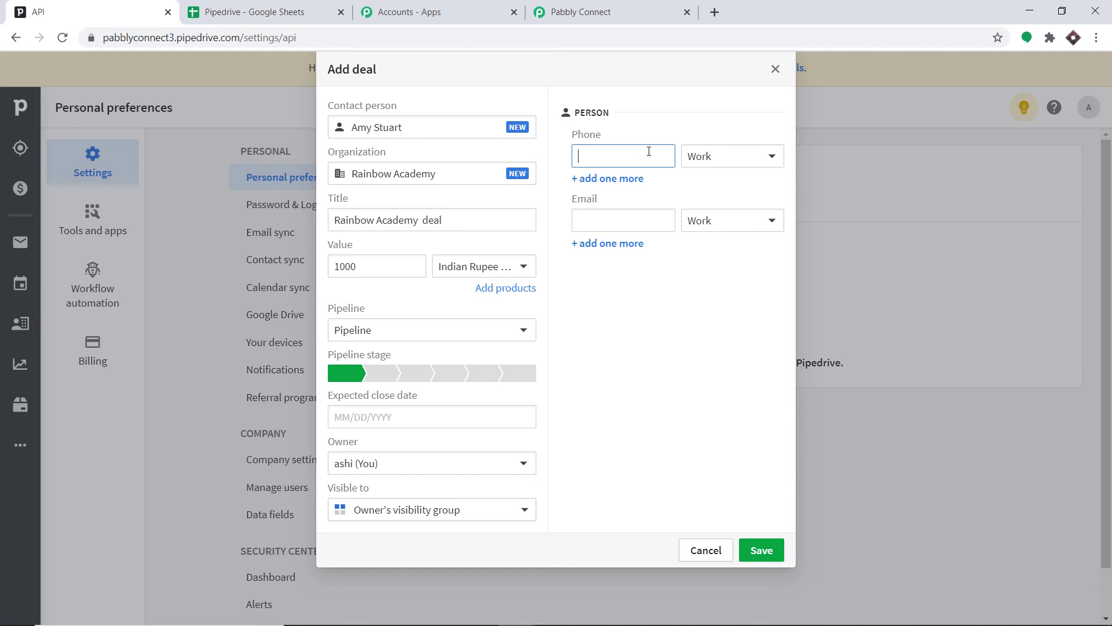
pyautogui.click(635, 226)
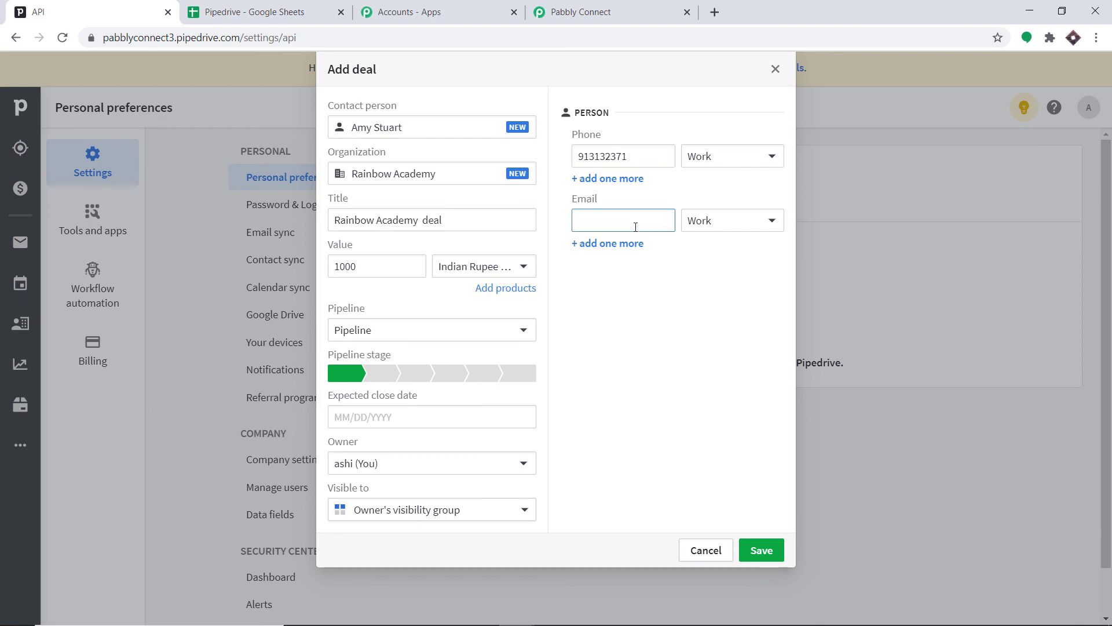
pyautogui.click(753, 552)
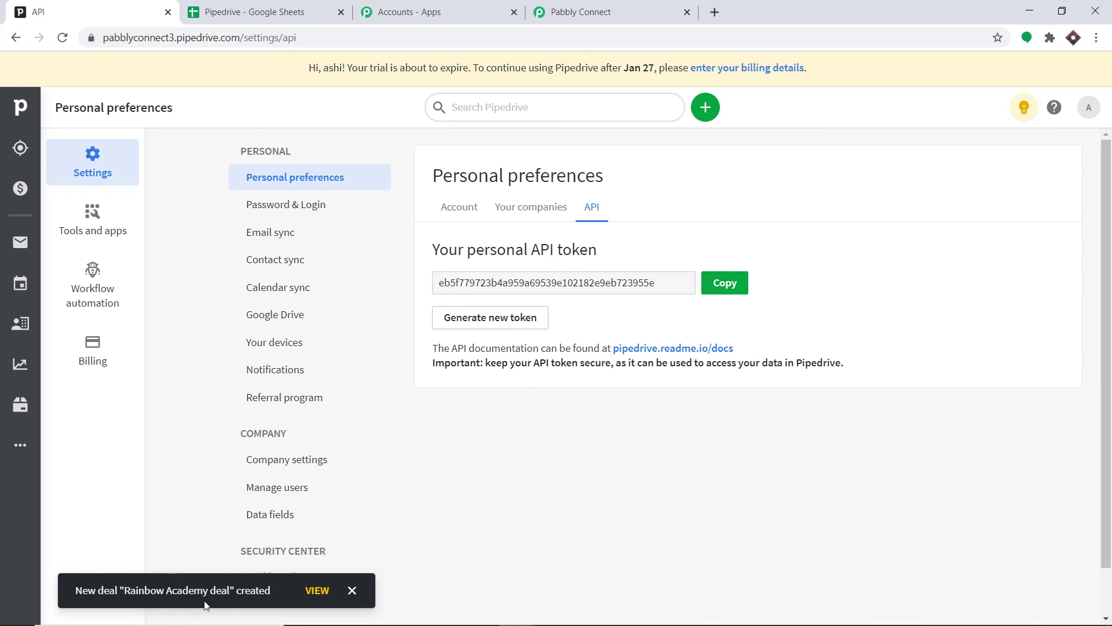
# - Switch to the Pipedrive spreadsheet and widen the Organisation column to check the new deal's row
pyautogui.click(235, 7)
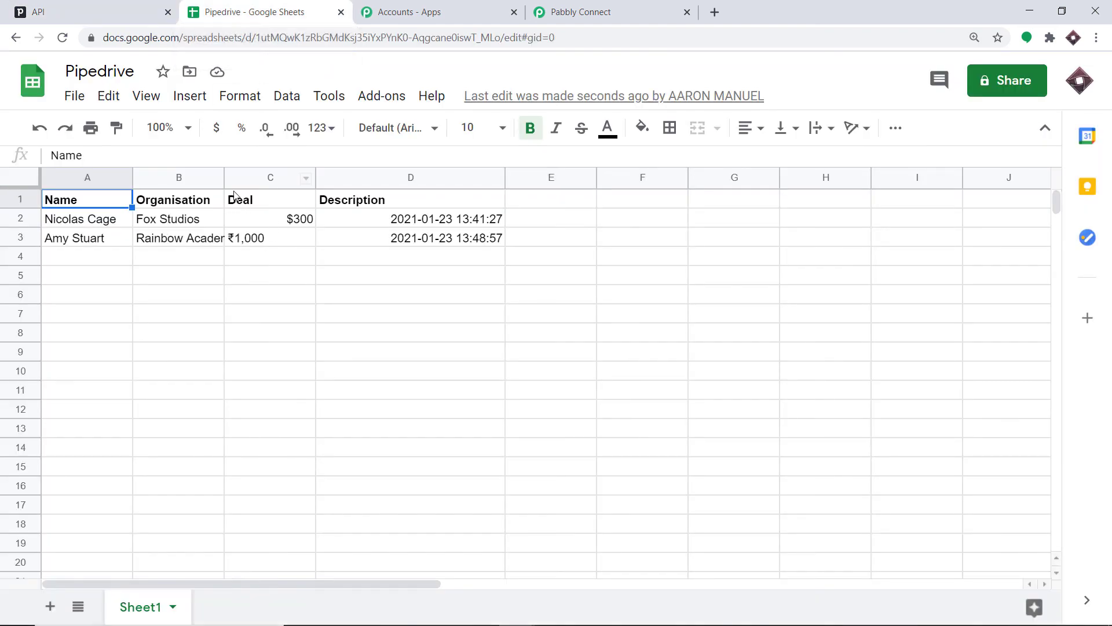
pyautogui.moveTo(225, 178); pyautogui.dragTo(299, 184)
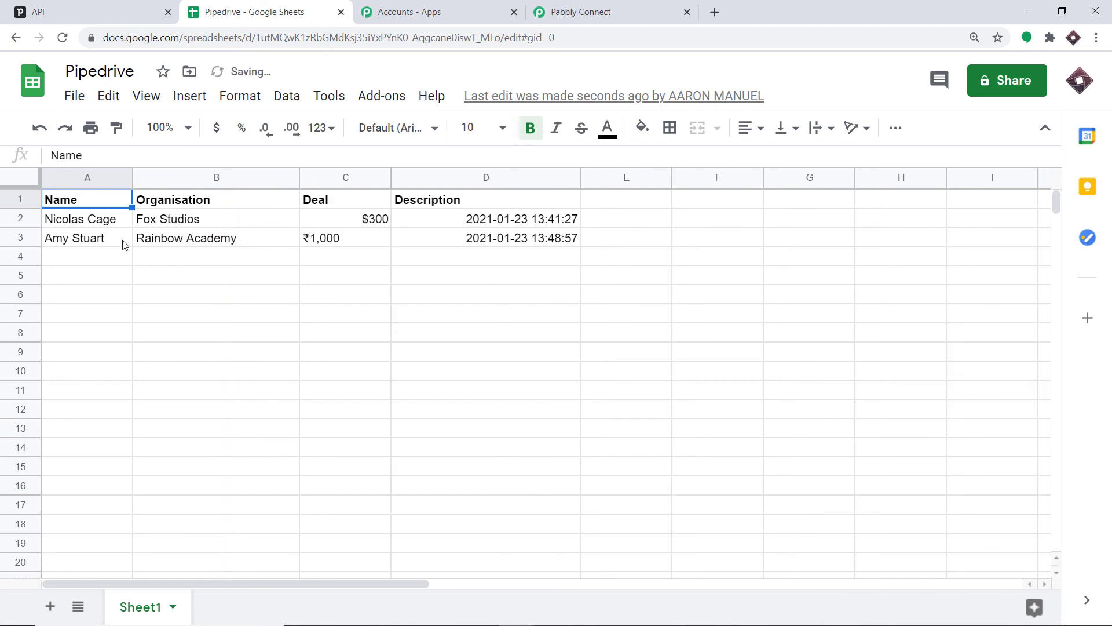